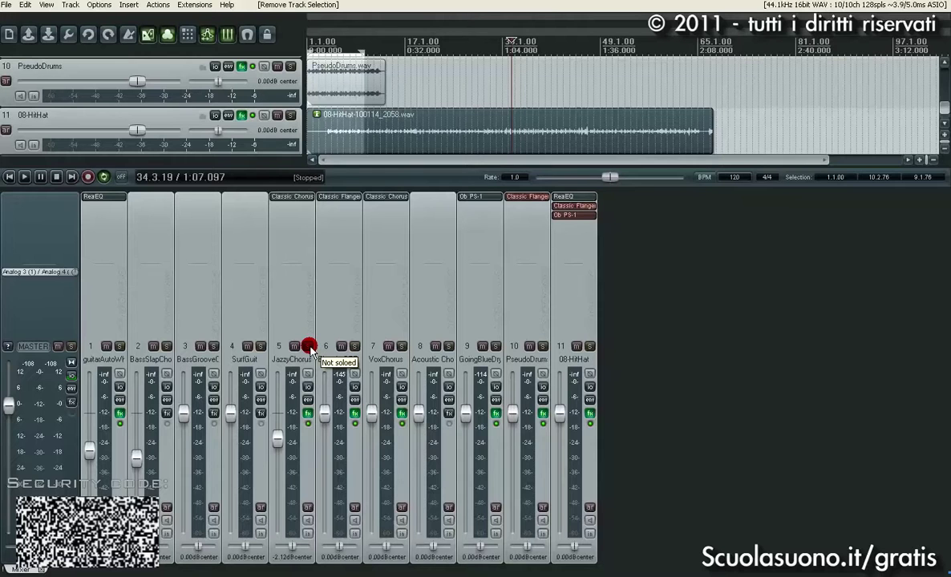
Select the JazzyChorus track and return the playhead to the start of the project
{"action": "left_click", "coordinate": [282, 496]}
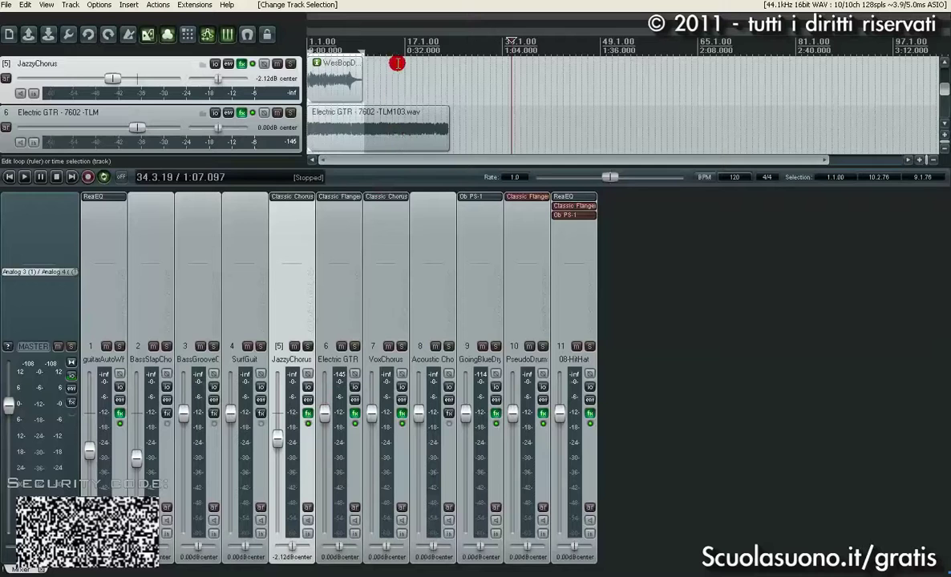
{"action": "scroll", "coordinate": [395, 61], "scroll_direction": "up", "scroll_amount": 2}
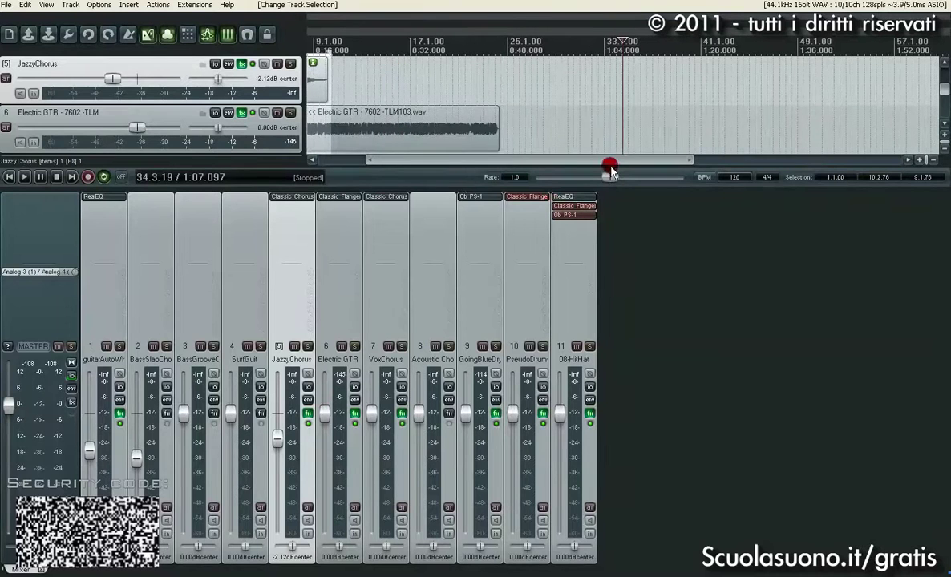
{"action": "left_click_drag", "start_coordinate": [611, 160], "coordinate": [542, 174]}
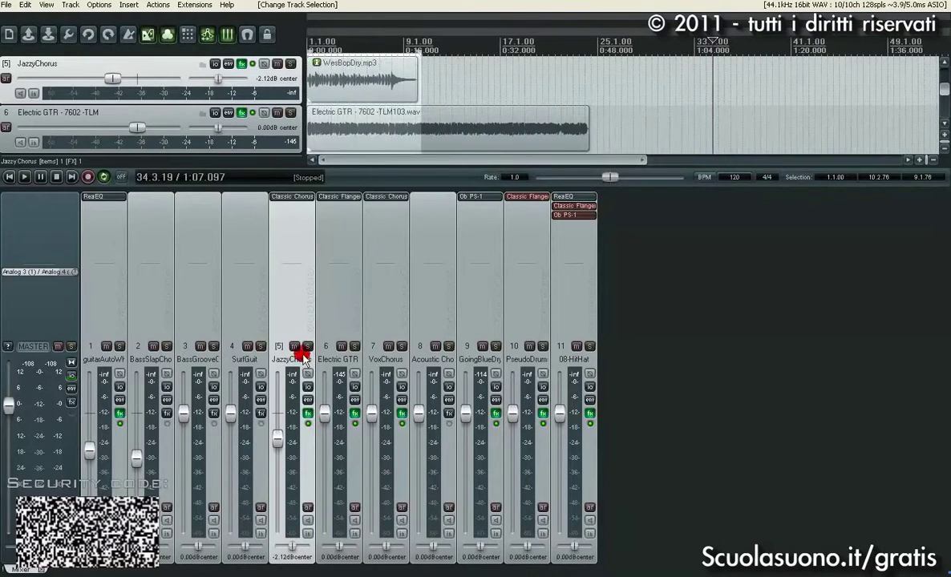
{"action": "left_click", "coordinate": [9, 177]}
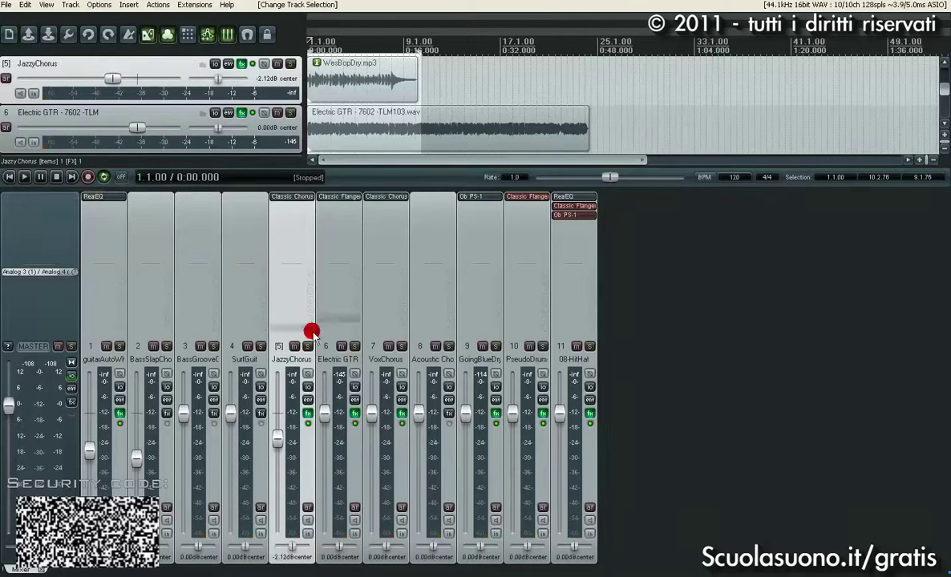
Bypass the JazzyChorus track's effects, solo the track and play back the dry guitar
{"action": "left_click", "coordinate": [307, 414]}
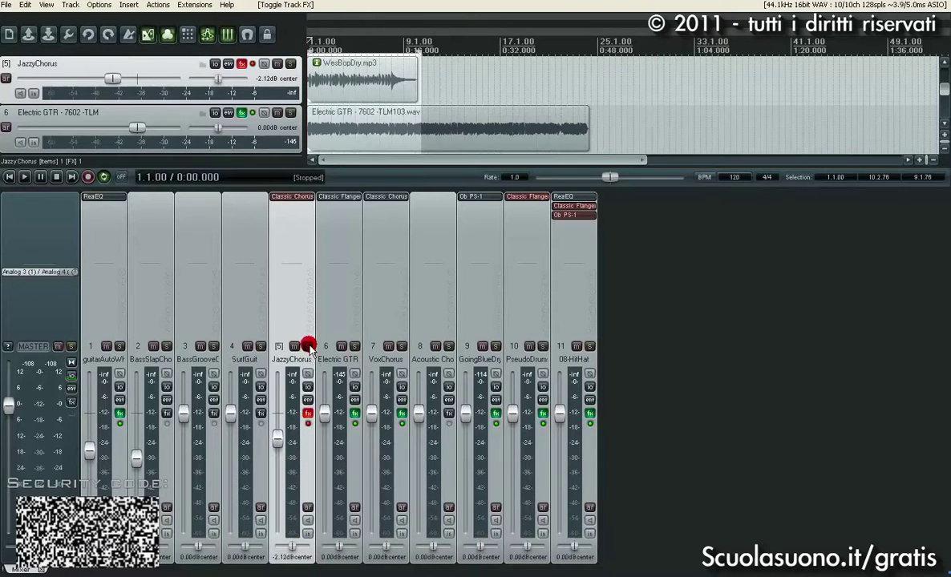
{"action": "left_click", "coordinate": [309, 347]}
{"action": "key", "text": "space"}
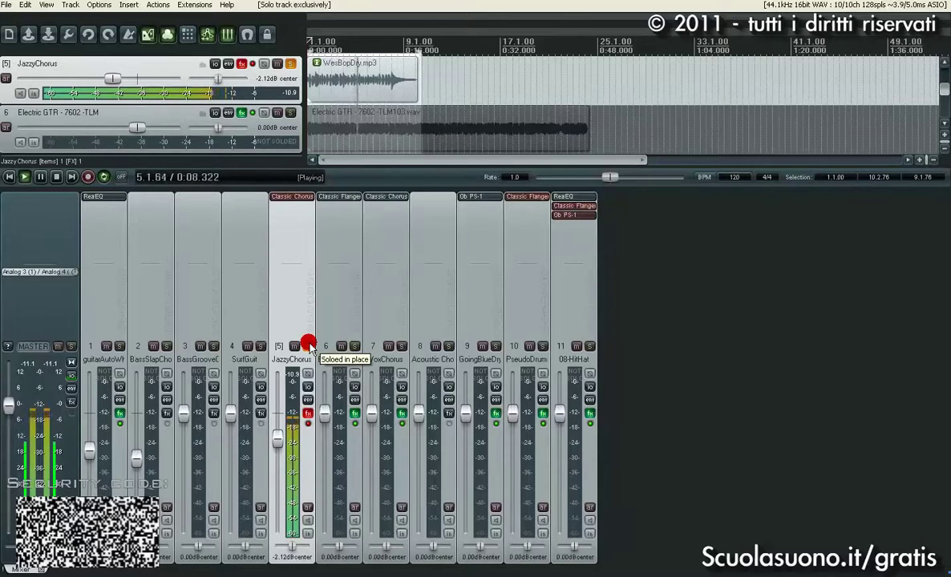
{"action": "key", "text": "space"}
Re-enable the JazzyChorus track's effects and open its Classic Chorus plugin clear of the track's mixer strip
{"action": "left_click", "coordinate": [308, 413]}
{"action": "double_click", "coordinate": [309, 204]}
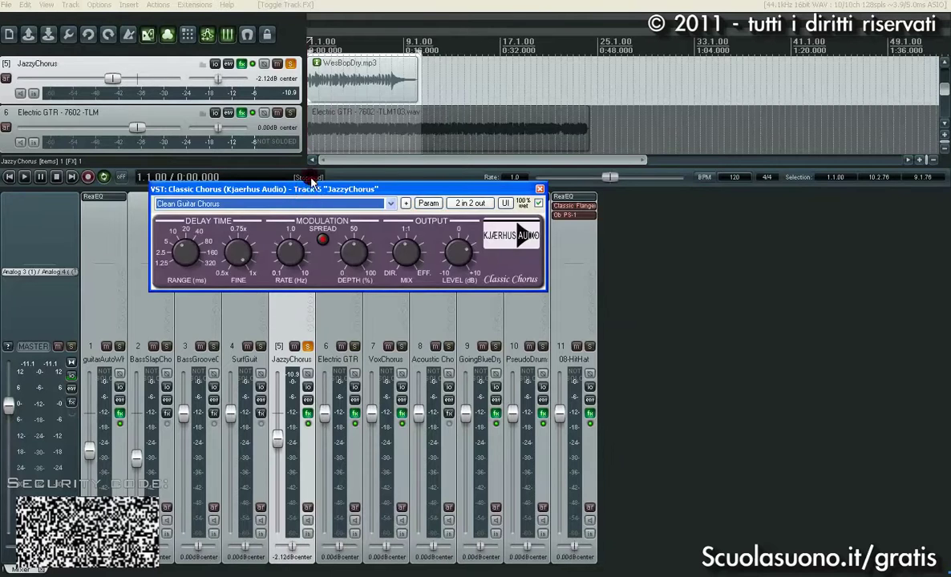
{"action": "left_click_drag", "start_coordinate": [305, 189], "coordinate": [694, 235]}
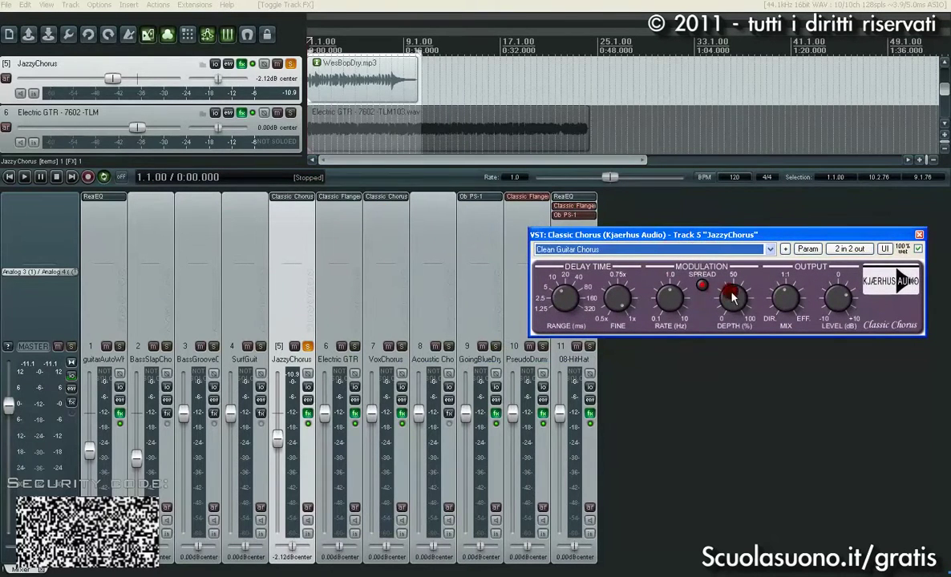
Adjust the Classic Chorus modulation depth, output mix, and delay range and fine settings
{"action": "left_click_drag", "start_coordinate": [732, 276], "coordinate": [729, 314]}
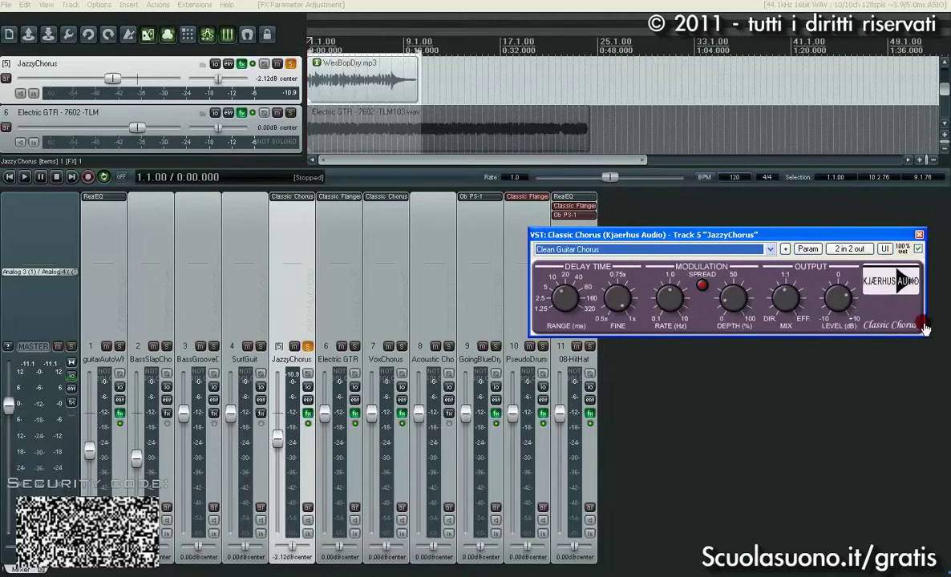
{"action": "left_click_drag", "start_coordinate": [785, 296], "coordinate": [785, 296]}
{"action": "left_click_drag", "start_coordinate": [562, 297], "coordinate": [559, 316]}
{"action": "left_click_drag", "start_coordinate": [628, 306], "coordinate": [592, 357]}
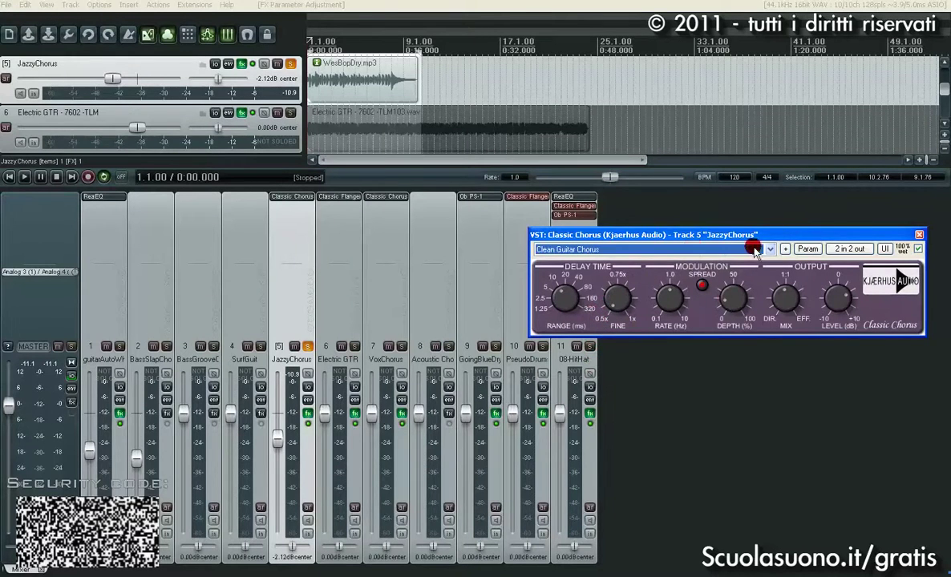
{"action": "left_click", "coordinate": [893, 281]}
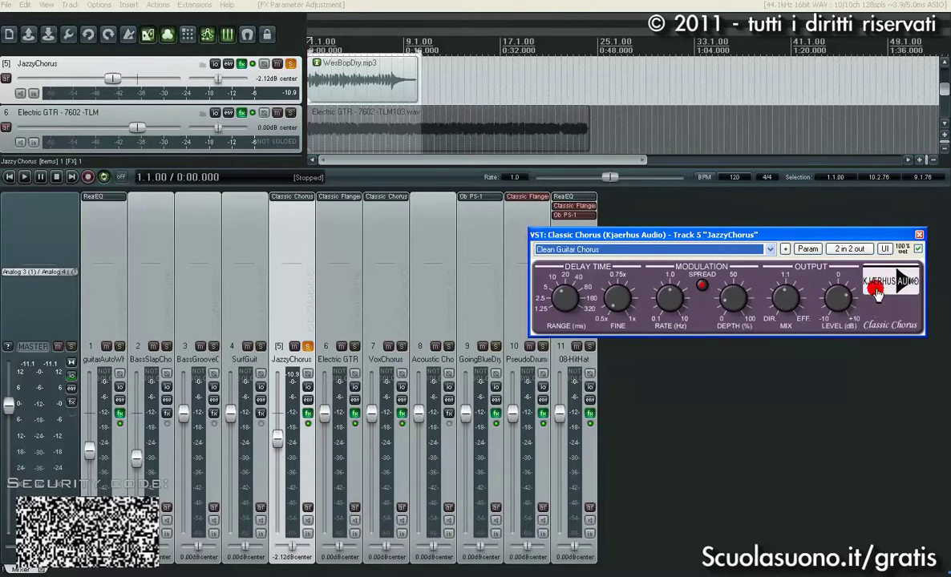
{"action": "left_click", "coordinate": [874, 268]}
{"action": "left_click_drag", "start_coordinate": [857, 233], "coordinate": [865, 243]}
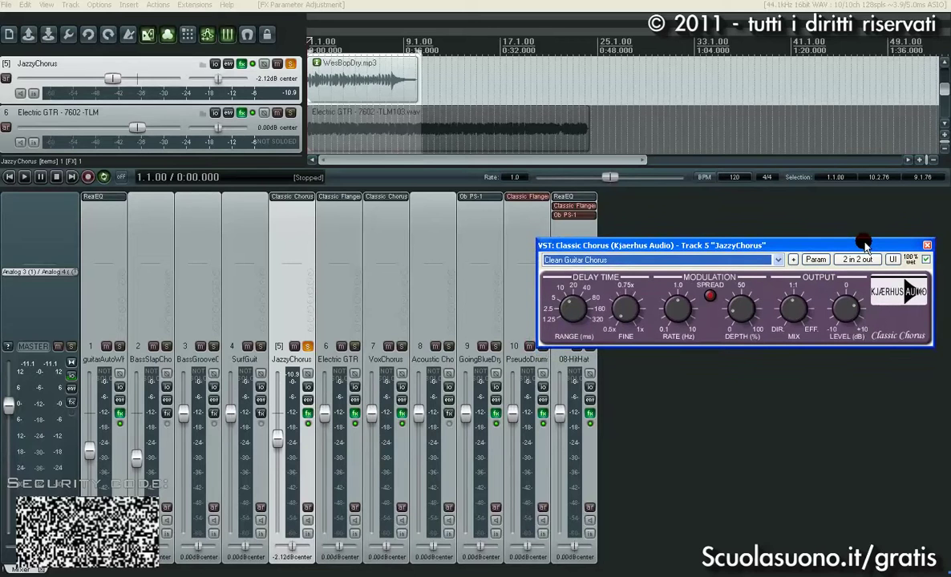
{"action": "left_click_drag", "start_coordinate": [865, 245], "coordinate": [844, 228]}
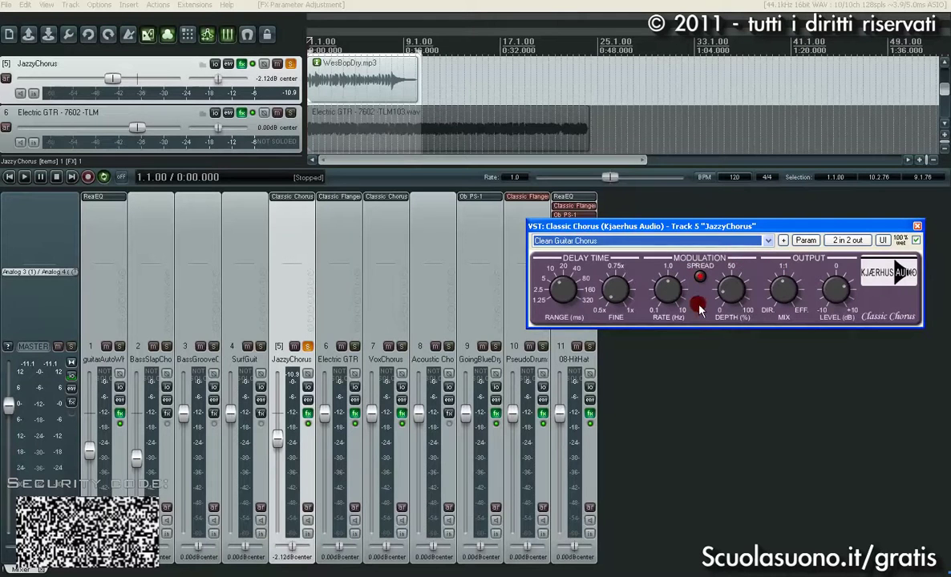
Adjust the Classic Chorus delay range and set the modulation rate to about 1.51 Hz
{"action": "left_click_drag", "start_coordinate": [565, 297], "coordinate": [560, 287]}
{"action": "left_click_drag", "start_coordinate": [561, 290], "coordinate": [596, 297]}
{"action": "mouse_move", "coordinate": [668, 286]}
{"action": "left_mouse_down"}
{"action": "mouse_move", "coordinate": [658, 311]}
{"action": "mouse_move", "coordinate": [665, 267]}
{"action": "mouse_move", "coordinate": [655, 275]}
{"action": "left_mouse_up"}
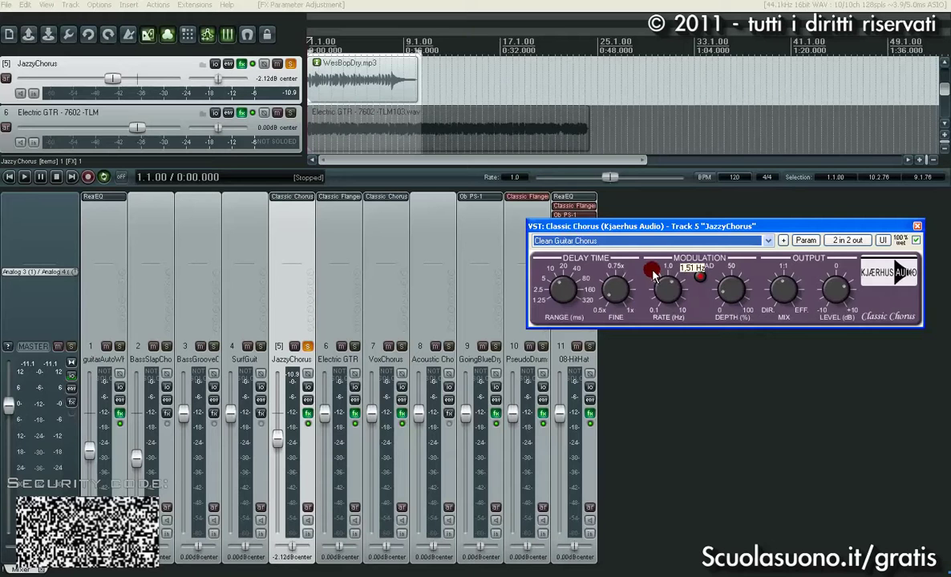
{"action": "left_click_drag", "start_coordinate": [697, 226], "coordinate": [660, 268]}
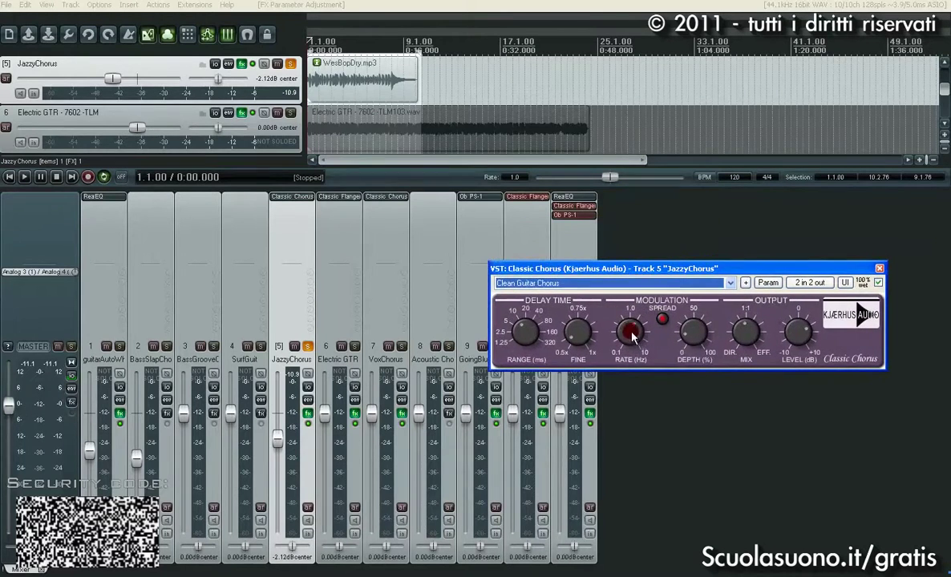
Fine-tune the Classic Chorus modulation rate and depth together with the output mix
{"action": "mouse_move", "coordinate": [634, 339]}
{"action": "left_mouse_down"}
{"action": "mouse_move", "coordinate": [631, 362]}
{"action": "mouse_move", "coordinate": [631, 295]}
{"action": "mouse_move", "coordinate": [631, 361]}
{"action": "mouse_move", "coordinate": [631, 342]}
{"action": "left_mouse_up"}
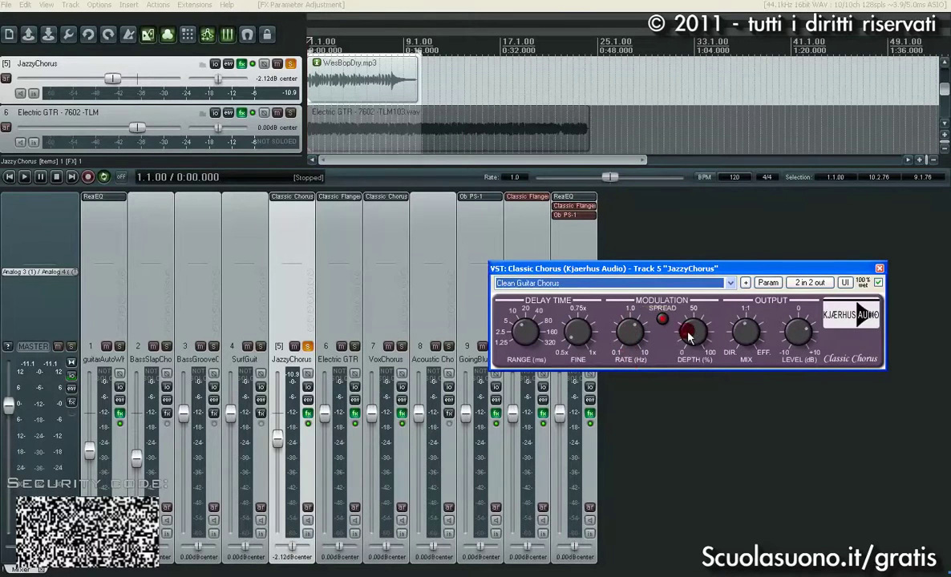
{"action": "left_click_drag", "start_coordinate": [687, 331], "coordinate": [688, 329]}
{"action": "mouse_move", "coordinate": [627, 334]}
{"action": "left_mouse_down"}
{"action": "mouse_move", "coordinate": [631, 324]}
{"action": "mouse_move", "coordinate": [625, 343]}
{"action": "left_mouse_up"}
{"action": "left_click_drag", "start_coordinate": [749, 332], "coordinate": [722, 315]}
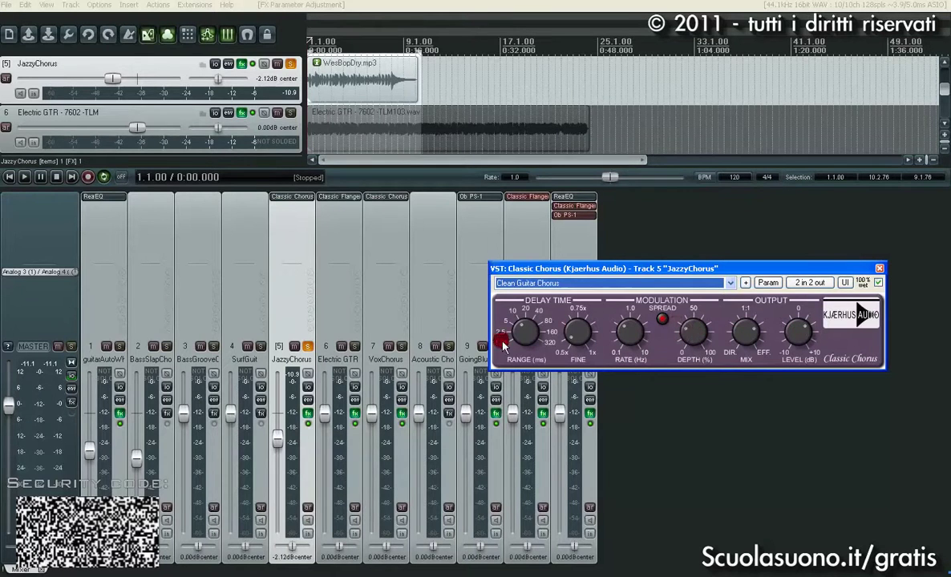
Play the soloed guitar and compare its sound with Classic Chorus bypassed and active
{"action": "key", "text": "space"}
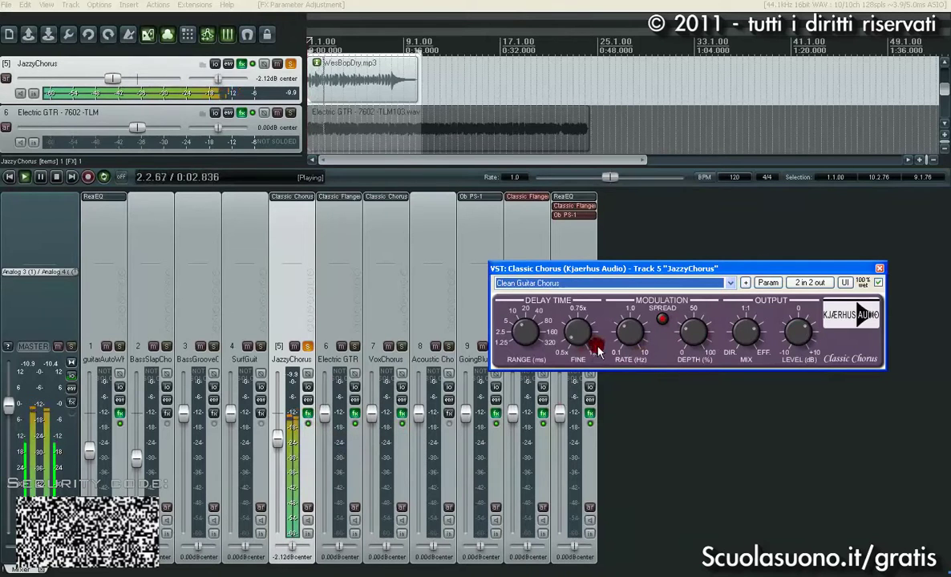
{"action": "left_click_drag", "start_coordinate": [694, 350], "coordinate": [690, 358]}
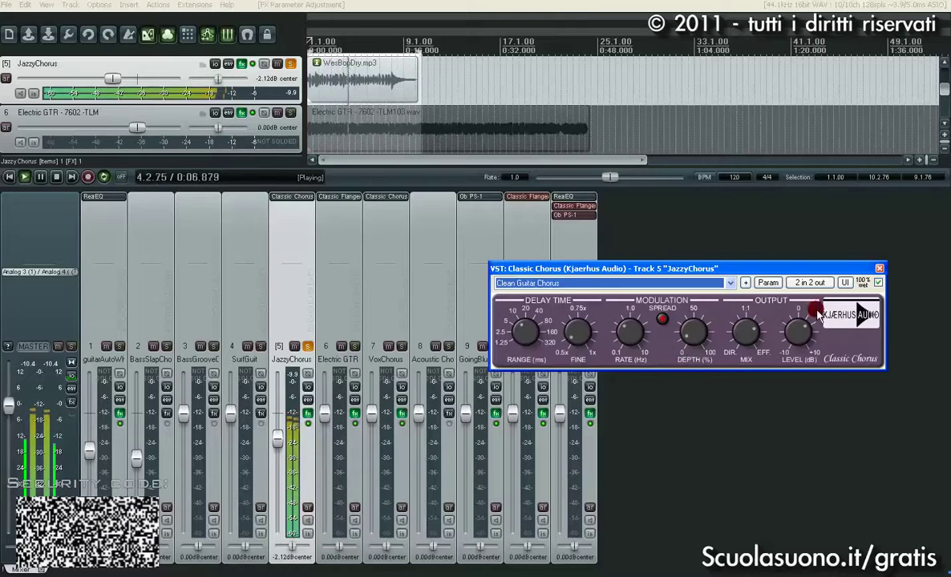
{"action": "left_click", "coordinate": [878, 283]}
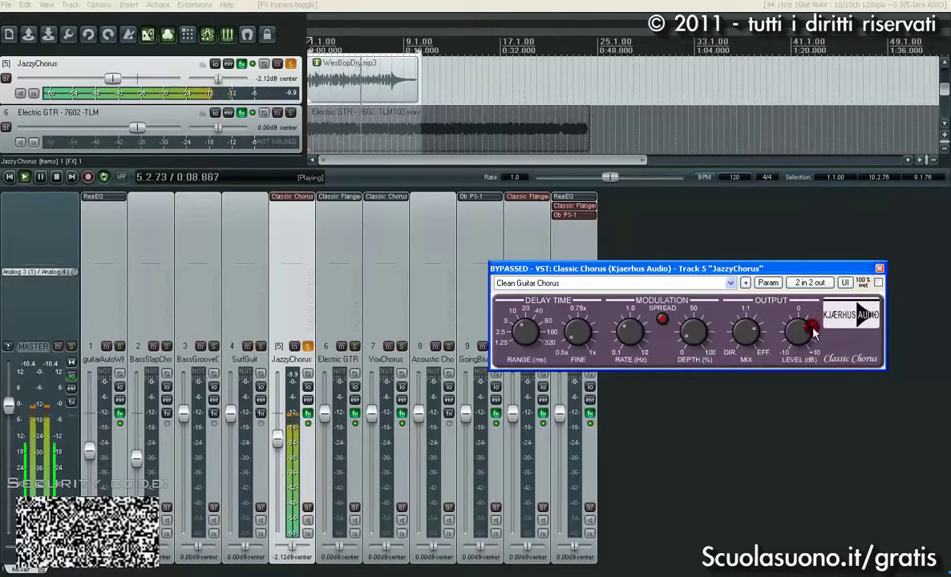
{"action": "left_click", "coordinate": [878, 283]}
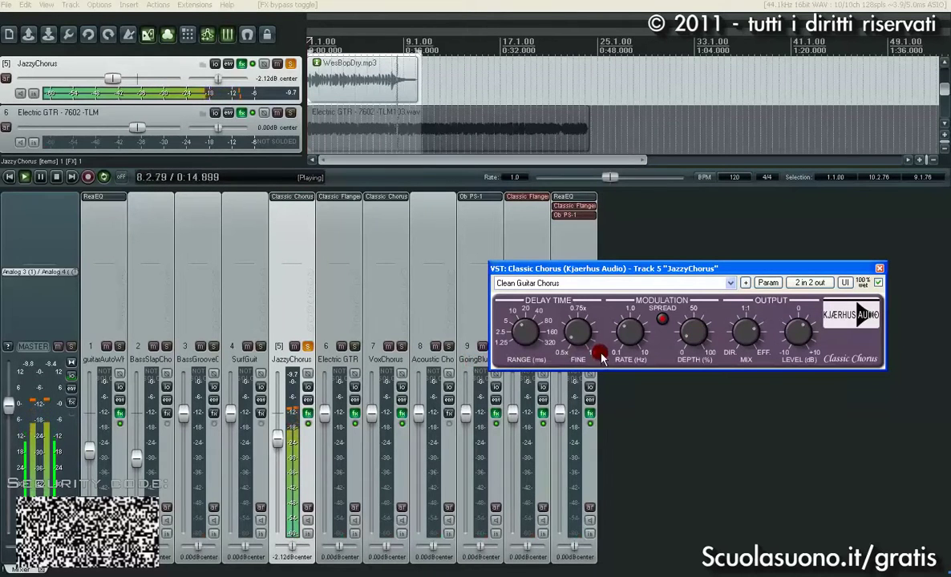
{"action": "key", "text": "space"}
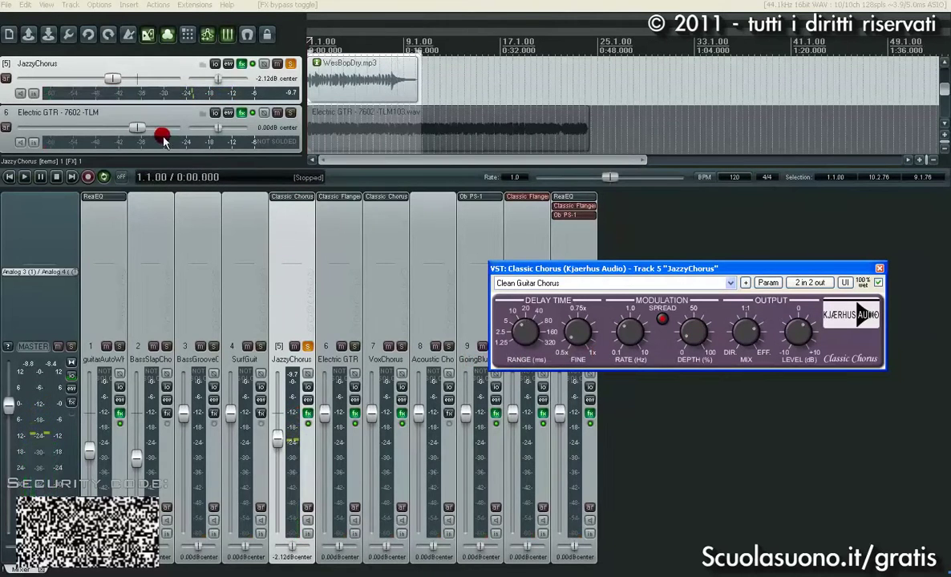
{"action": "left_click", "coordinate": [14, 175]}
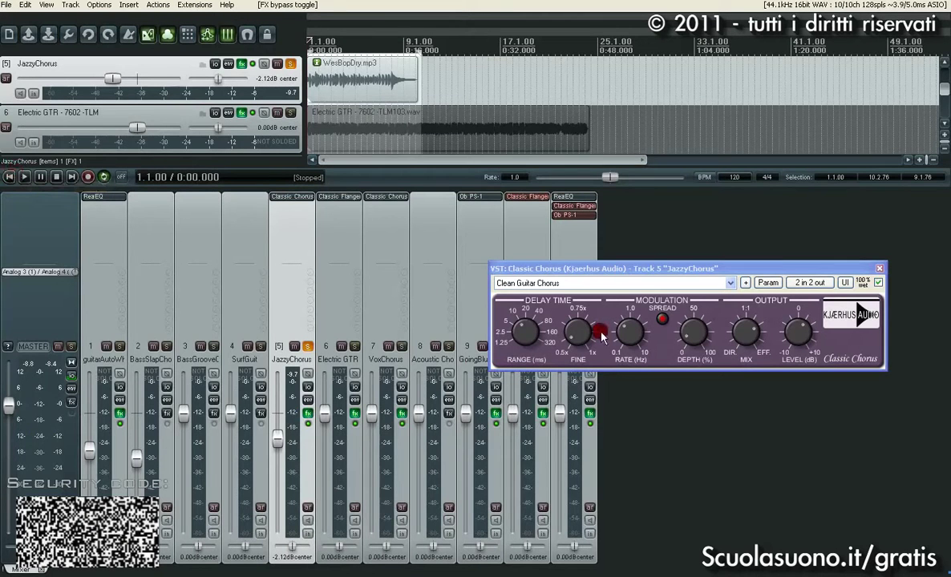
Match the time selection to the WesBopDry.mp3 item and start playback with the chorus active
{"action": "left_click", "coordinate": [727, 269]}
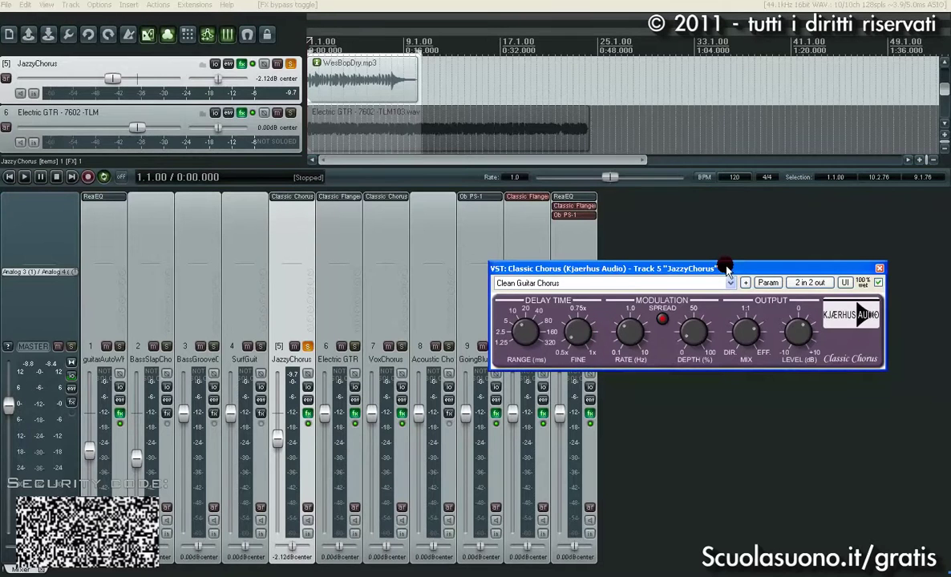
{"action": "left_click_drag", "start_coordinate": [726, 270], "coordinate": [759, 238]}
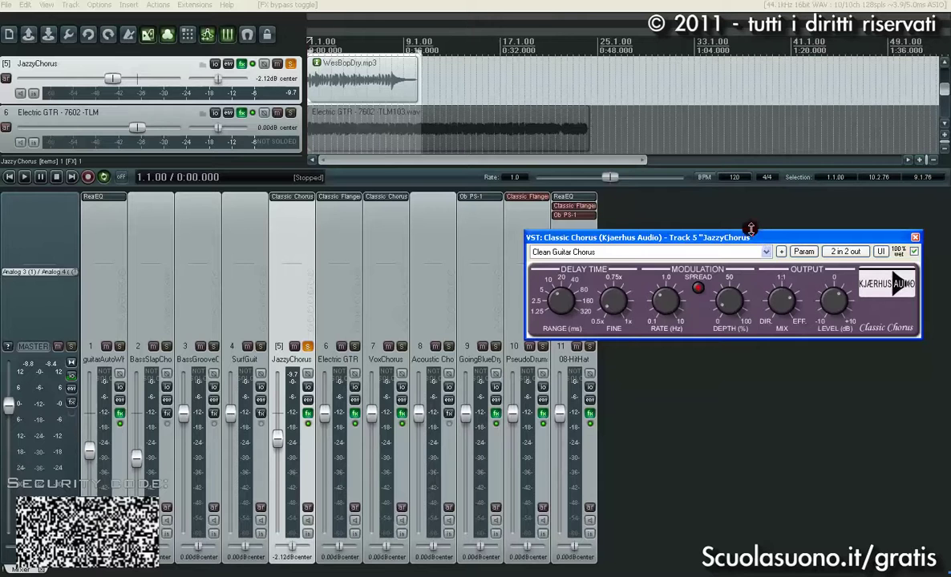
{"action": "left_click_drag", "start_coordinate": [774, 235], "coordinate": [771, 221]}
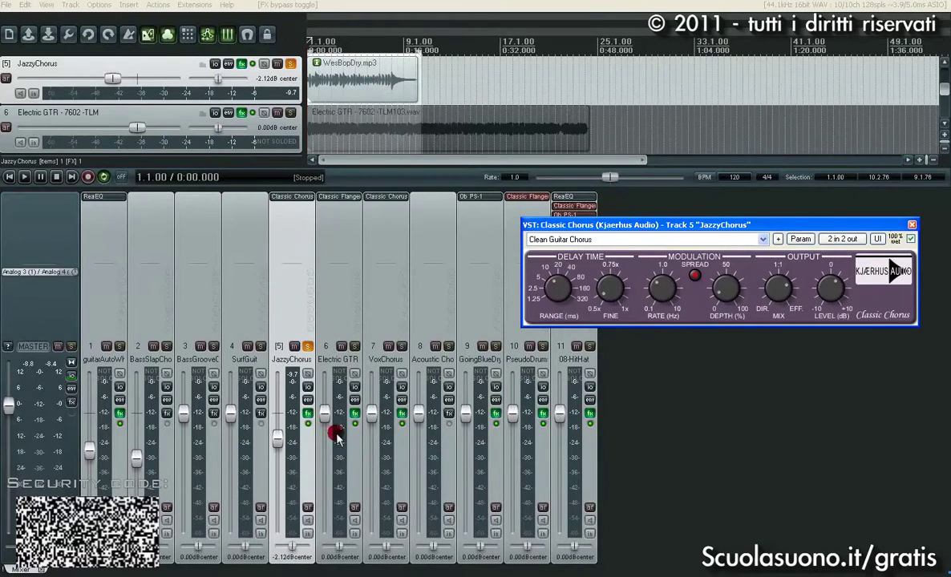
{"action": "left_click", "coordinate": [299, 555]}
{"action": "left_click", "coordinate": [373, 79]}
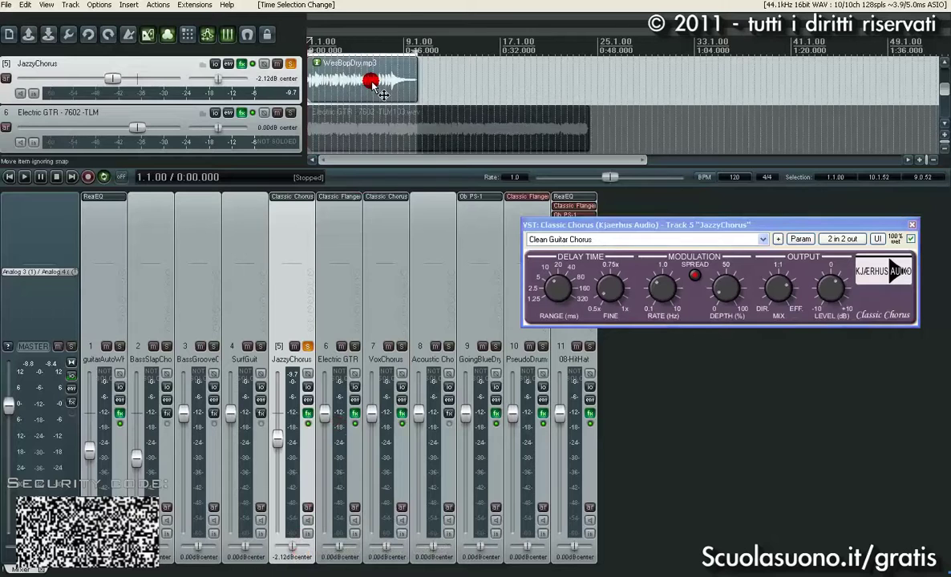
{"action": "key", "text": "space"}
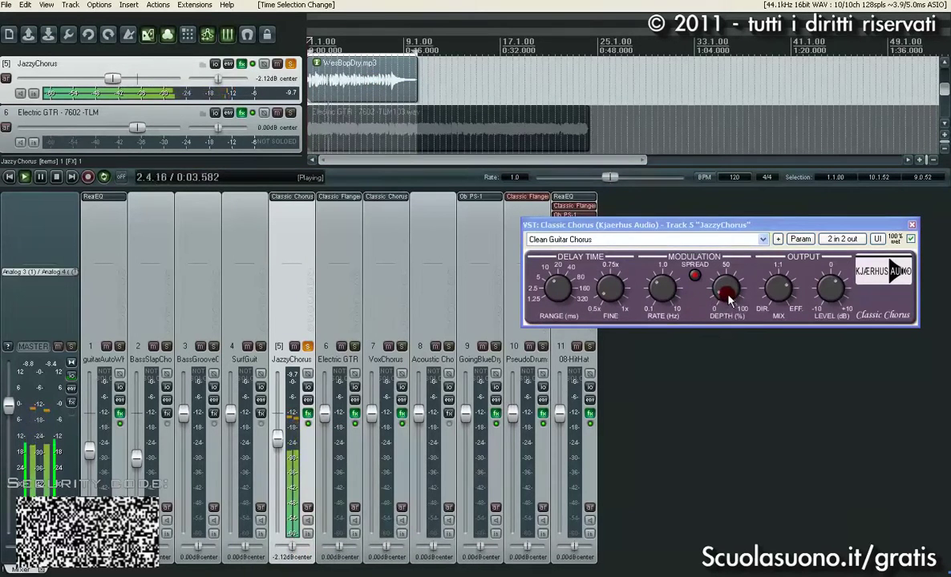
Vary the Classic Chorus modulation depth between high and low while replaying the JazzyChorus track
{"action": "left_click_drag", "start_coordinate": [728, 299], "coordinate": [722, 241]}
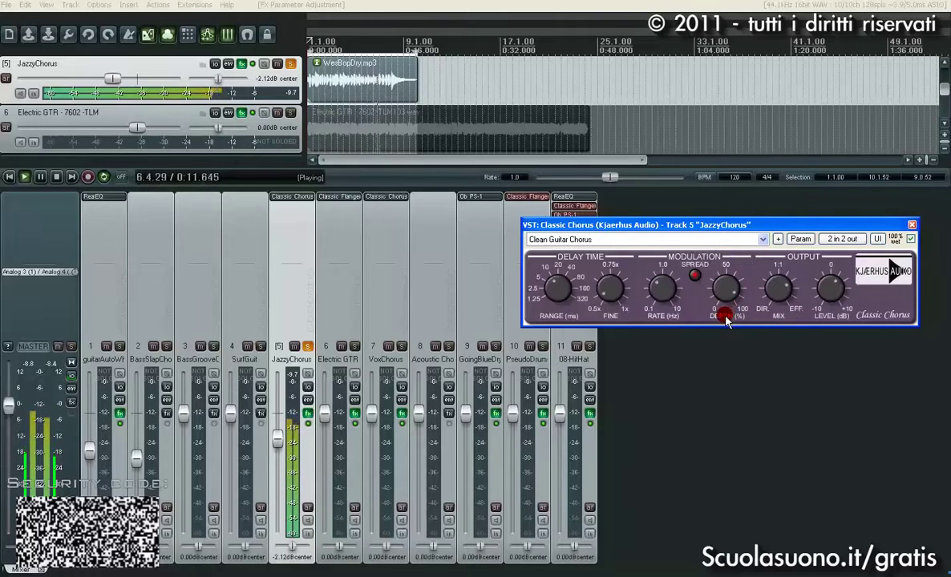
{"action": "left_click_drag", "start_coordinate": [726, 319], "coordinate": [731, 296]}
{"action": "key", "text": "space"}
{"action": "key", "text": "space"}
{"action": "left_click_drag", "start_coordinate": [728, 290], "coordinate": [711, 345]}
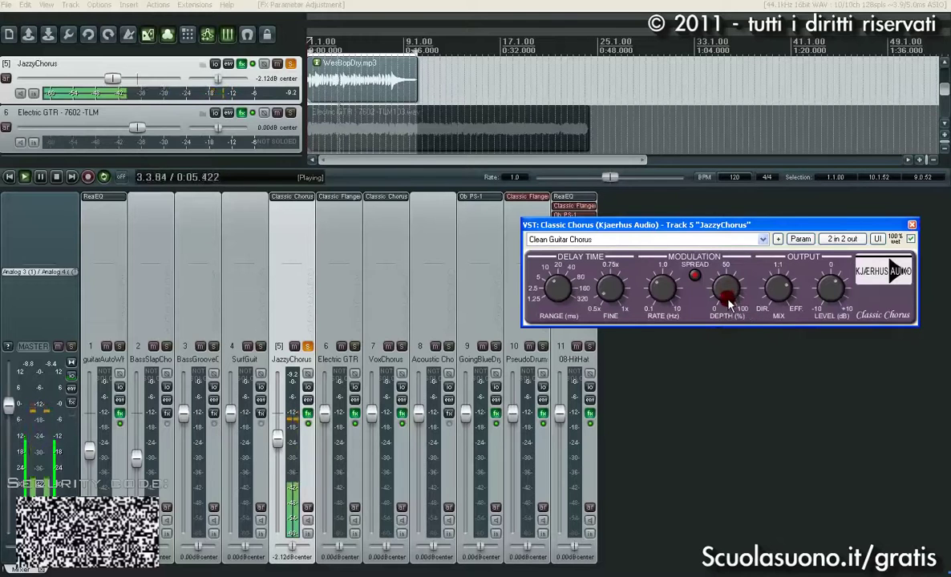
{"action": "mouse_move", "coordinate": [730, 303]}
{"action": "left_mouse_down"}
{"action": "mouse_move", "coordinate": [723, 253]}
{"action": "mouse_move", "coordinate": [718, 288]}
{"action": "left_mouse_up"}
Change the chorus modulation rate, lower the JazzyChorus track volume to -5.91 dB and restart playback
{"action": "left_click_drag", "start_coordinate": [659, 300], "coordinate": [657, 247]}
{"action": "left_click_drag", "start_coordinate": [270, 436], "coordinate": [275, 453]}
{"action": "key", "text": "space"}
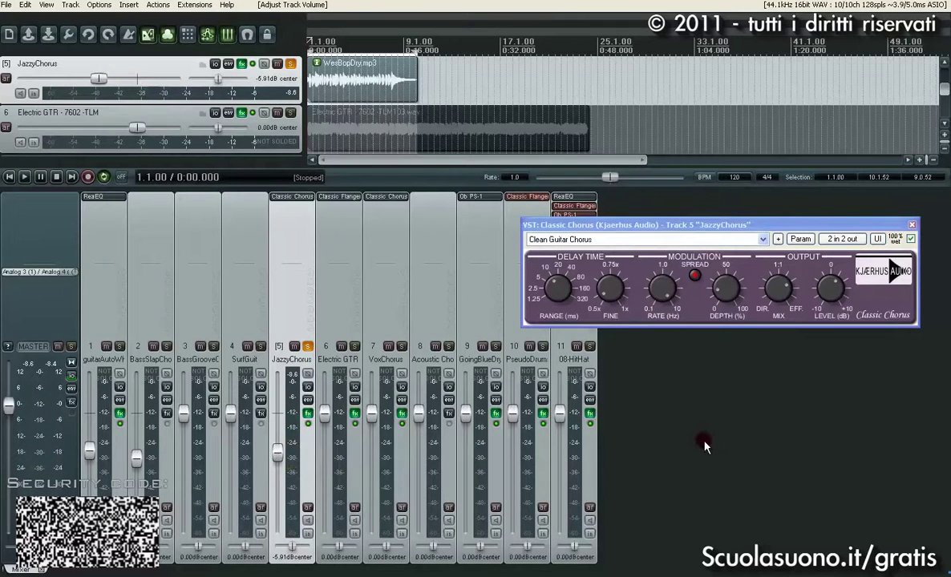
{"action": "key", "text": "space"}
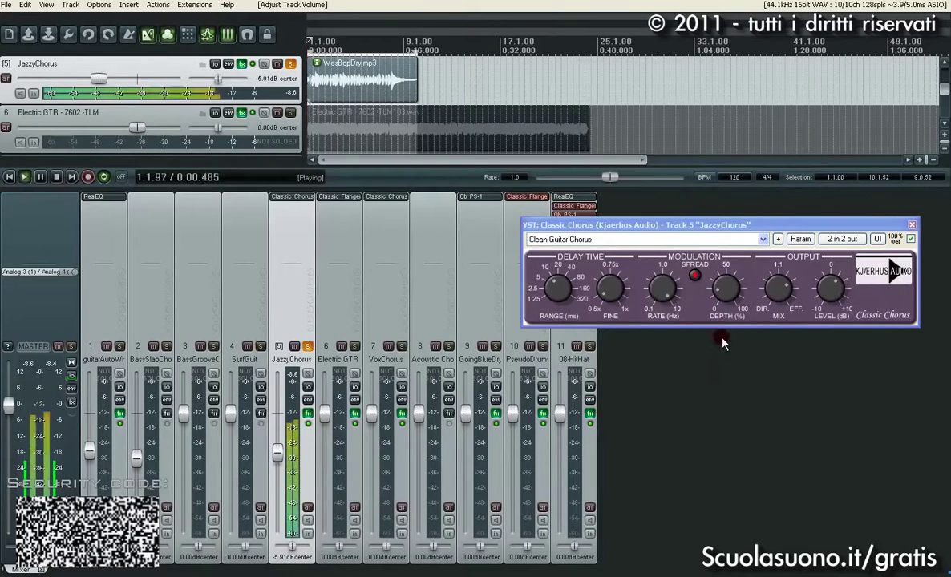
Readjust the chorus modulation rate and depth during playback, and set the output mix to about 1.4:0.58
{"action": "left_click_drag", "start_coordinate": [669, 298], "coordinate": [647, 345]}
{"action": "mouse_move", "coordinate": [721, 295]}
{"action": "left_mouse_down"}
{"action": "mouse_move", "coordinate": [721, 270]}
{"action": "mouse_move", "coordinate": [714, 281]}
{"action": "left_mouse_up"}
{"action": "left_click_drag", "start_coordinate": [784, 282], "coordinate": [756, 310]}
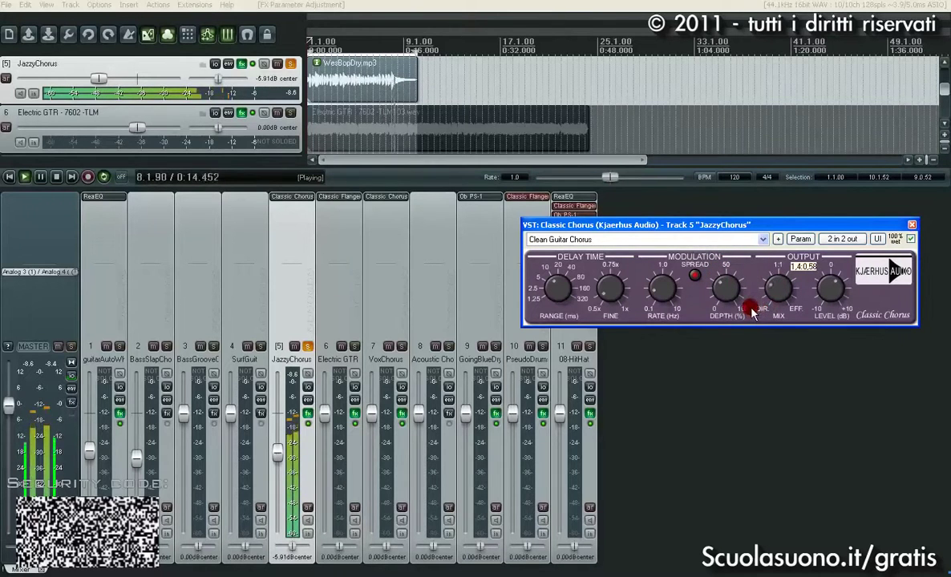
Bypass the effects on the VoxChorus track during playback and stop the transport
{"action": "left_click", "coordinate": [401, 414], "text": "ctrl"}
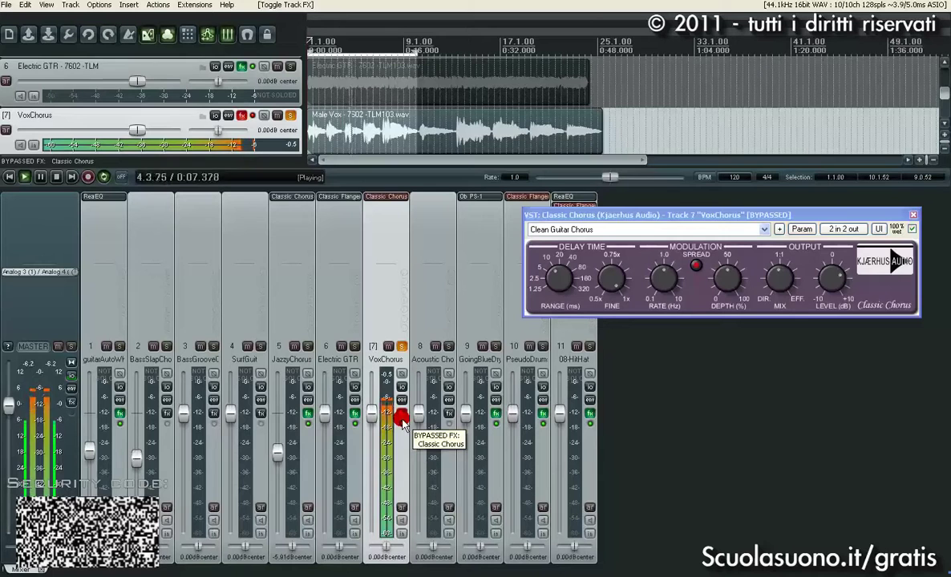
{"action": "key", "text": "space"}
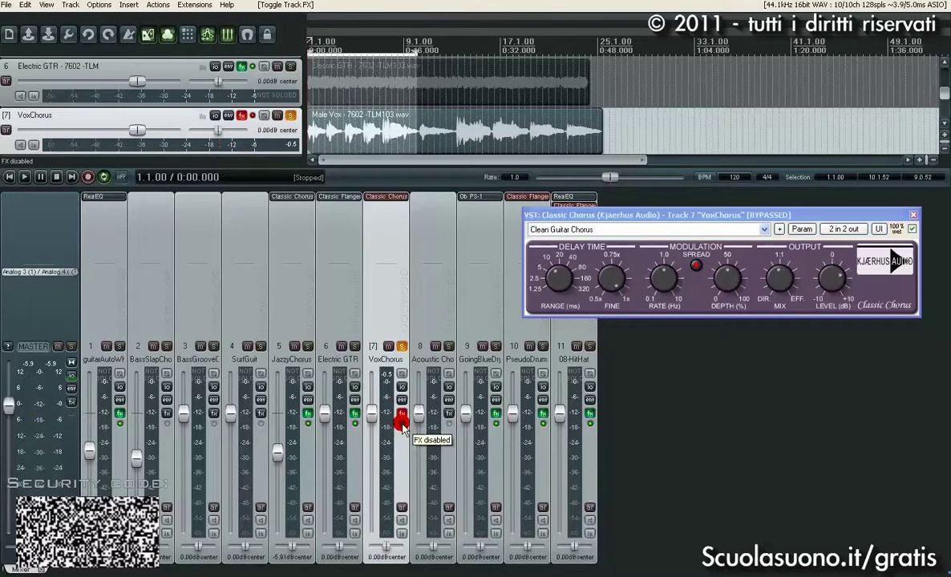
Re-enable the effects on the VoxChorus track and reopen its Classic Chorus window
{"action": "left_click", "coordinate": [401, 413], "text": "ctrl"}
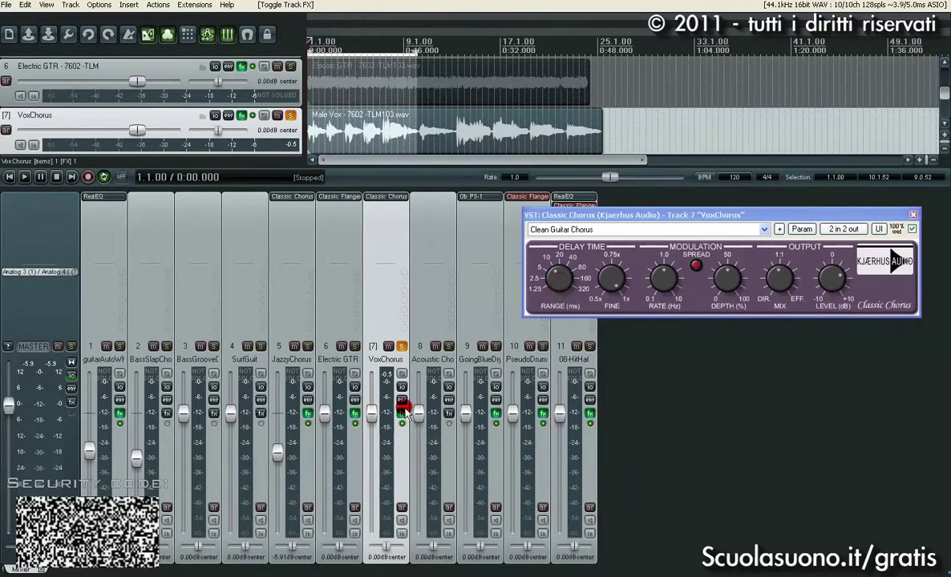
{"action": "left_click", "coordinate": [387, 197]}
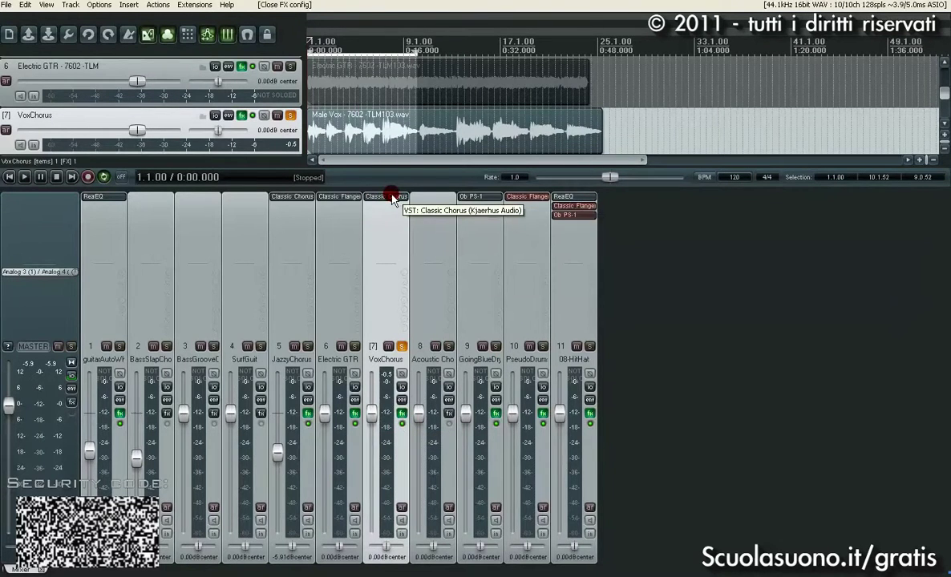
{"action": "left_click", "coordinate": [390, 198]}
{"action": "left_click", "coordinate": [766, 280]}
{"action": "left_click", "coordinate": [610, 285]}
Readjust the delay time range of the Classic Chorus on the VoxChorus track
{"action": "left_click", "coordinate": [561, 282]}
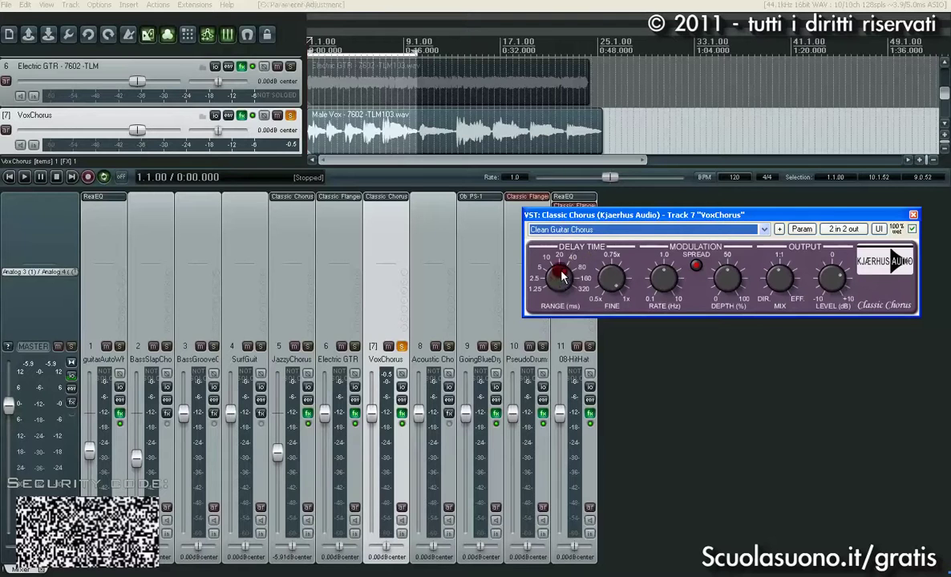
{"action": "left_click", "coordinate": [559, 277]}
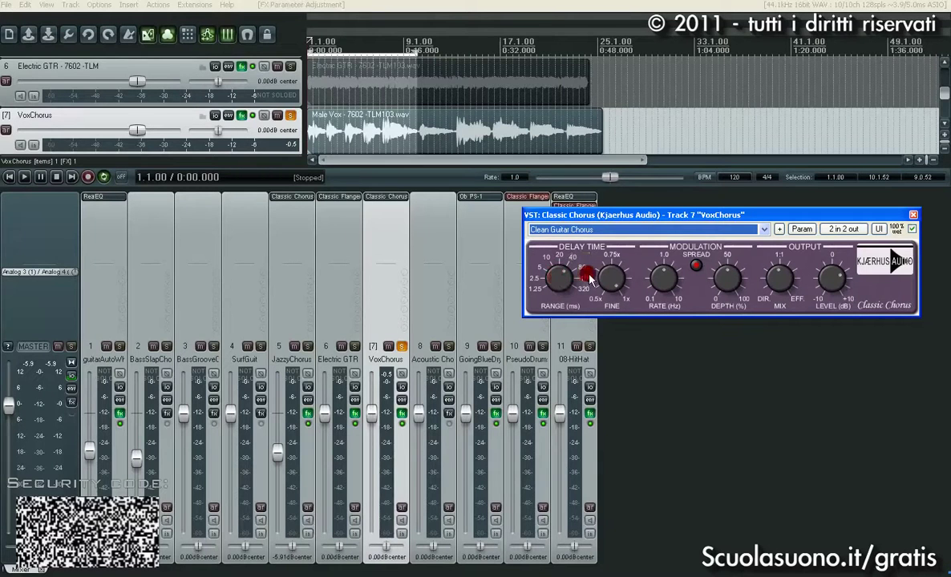
{"action": "mouse_move", "coordinate": [591, 277]}
{"action": "left_mouse_down"}
{"action": "mouse_move", "coordinate": [610, 278]}
{"action": "mouse_move", "coordinate": [618, 379]}
{"action": "mouse_move", "coordinate": [622, 330]}
{"action": "mouse_move", "coordinate": [601, 221]}
{"action": "left_mouse_up"}
Set the VoxChorus modulation rate to about 0.33 Hz and the modulation depth to about 20%
{"action": "left_click_drag", "start_coordinate": [626, 277], "coordinate": [665, 286]}
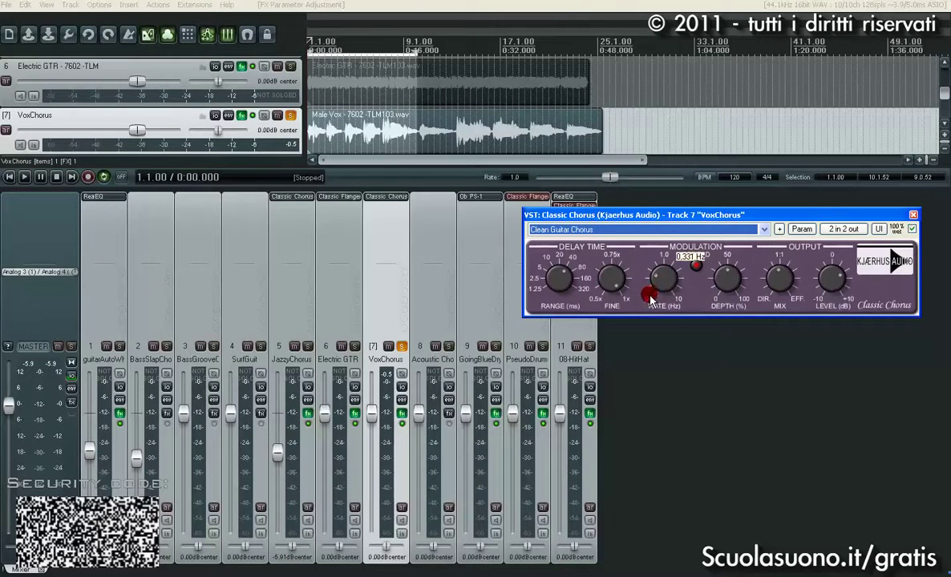
{"action": "left_click_drag", "start_coordinate": [648, 296], "coordinate": [650, 296]}
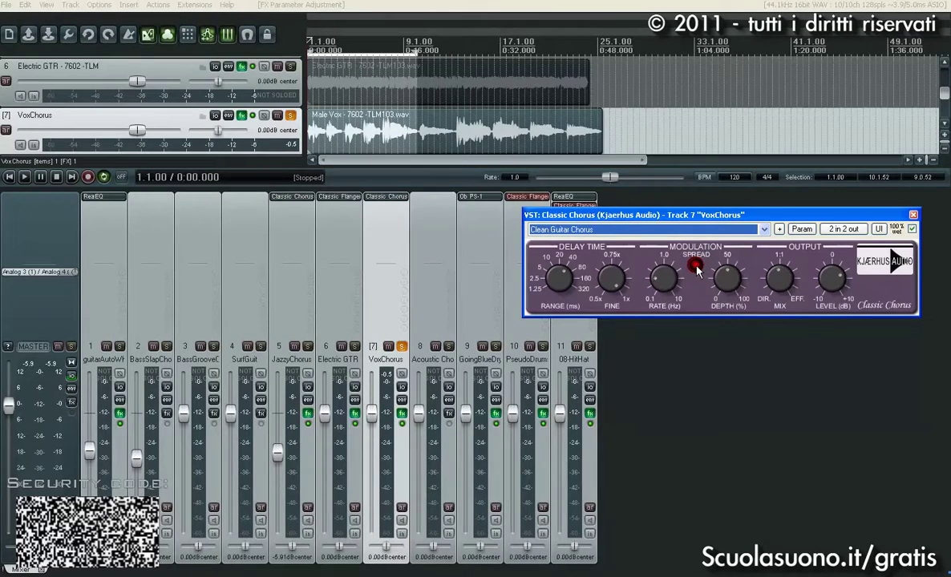
{"action": "left_click_drag", "start_coordinate": [724, 255], "coordinate": [720, 297]}
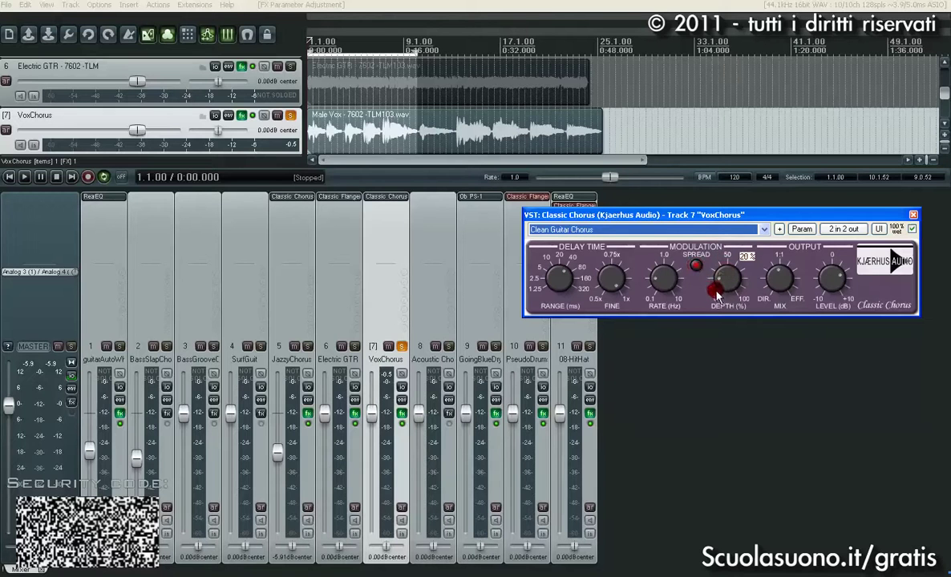
{"action": "left_click_drag", "start_coordinate": [714, 297], "coordinate": [716, 288]}
Adjust the output mix and output level of the Classic Chorus on the vocal track
{"action": "mouse_move", "coordinate": [783, 278]}
{"action": "left_mouse_down"}
{"action": "mouse_move", "coordinate": [776, 300]}
{"action": "mouse_move", "coordinate": [778, 289]}
{"action": "left_mouse_up"}
{"action": "left_click", "coordinate": [828, 285]}
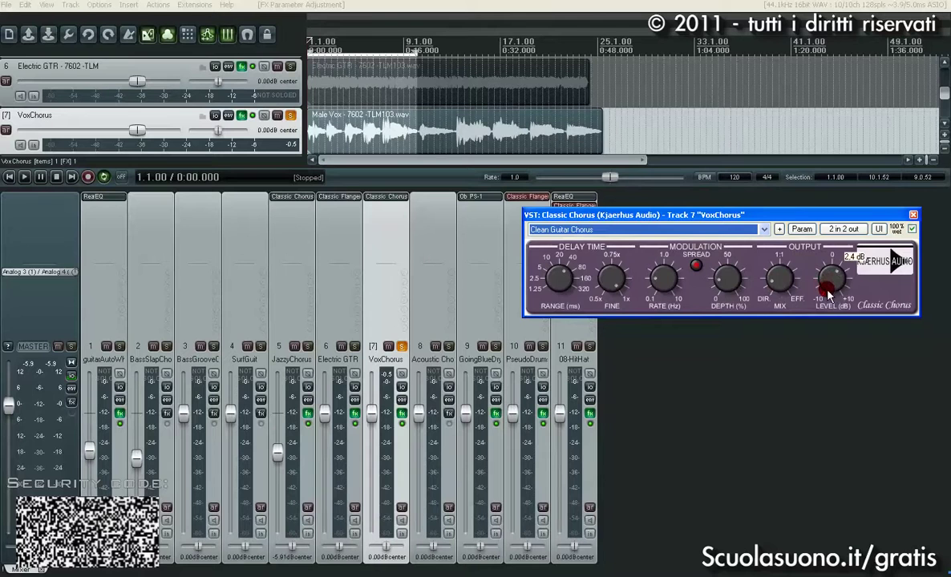
{"action": "left_click_drag", "start_coordinate": [828, 295], "coordinate": [826, 288]}
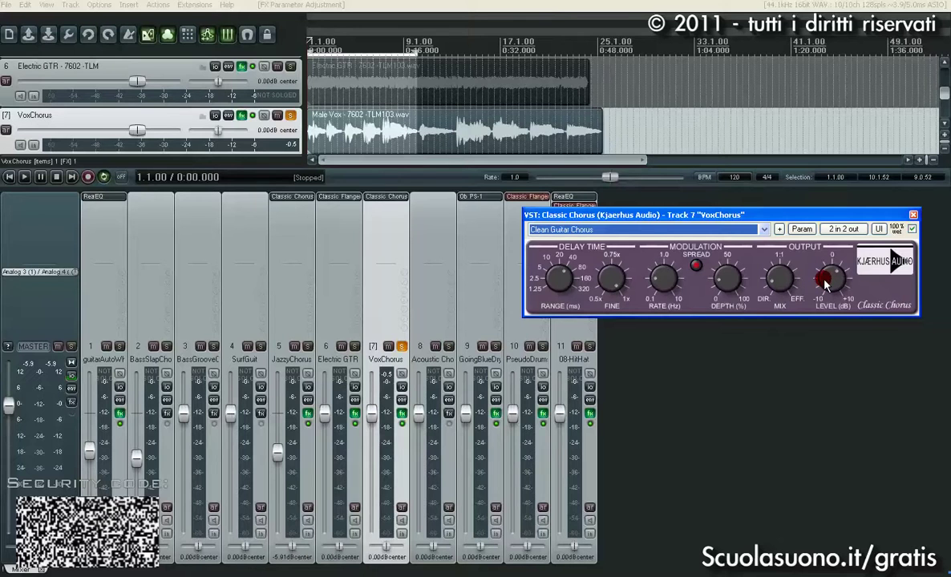
Play the VoxChorus track with the chorus active, fine-tune the output mix and stop playback
{"action": "left_click_drag", "start_coordinate": [828, 214], "coordinate": [788, 223]}
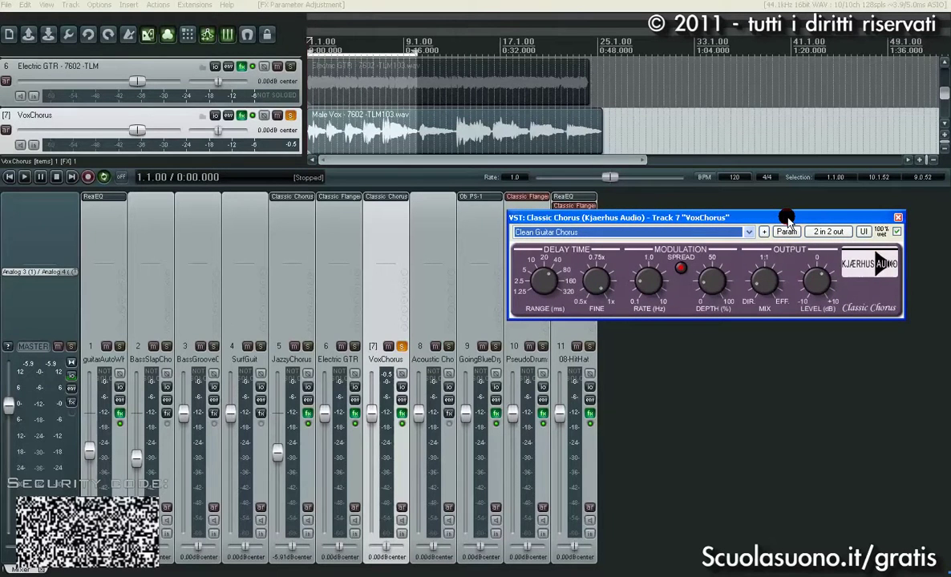
{"action": "key", "text": "space"}
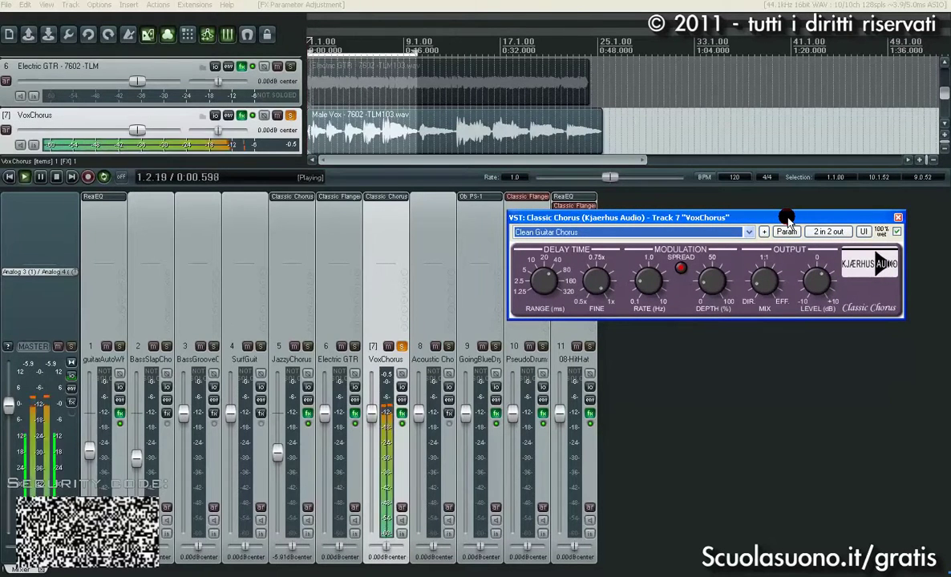
{"action": "left_click_drag", "start_coordinate": [766, 282], "coordinate": [761, 283]}
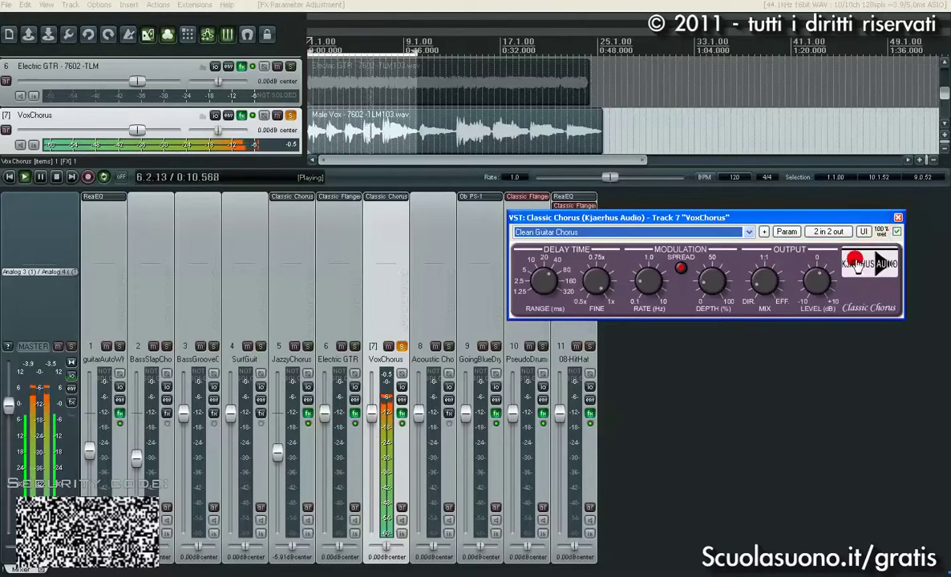
{"action": "mouse_move", "coordinate": [896, 233]}
{"action": "key", "text": "space"}
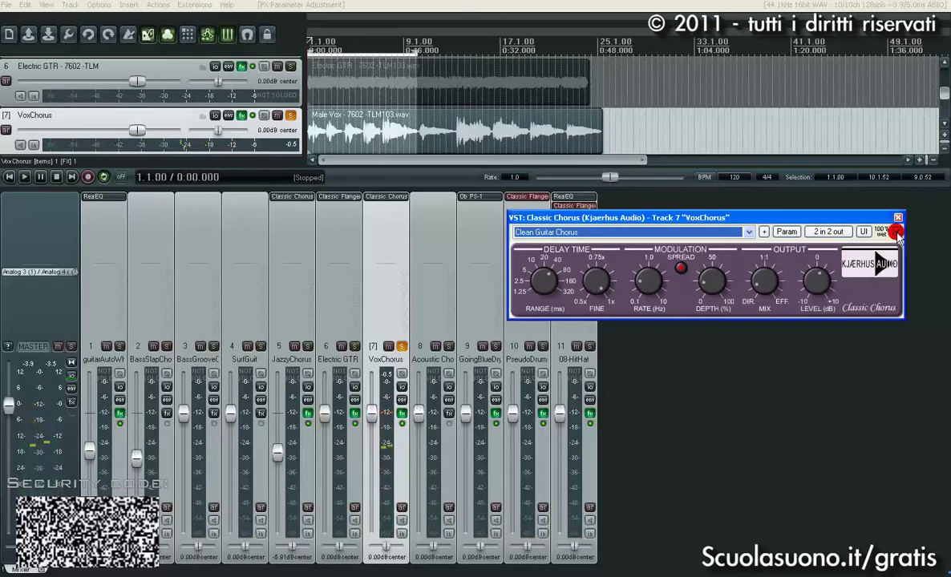
Bypass the Classic Chorus, play the dry vocal and lower the VoxChorus track volume to -3.48 dB
{"action": "left_click", "coordinate": [897, 232]}
{"action": "key", "text": "space"}
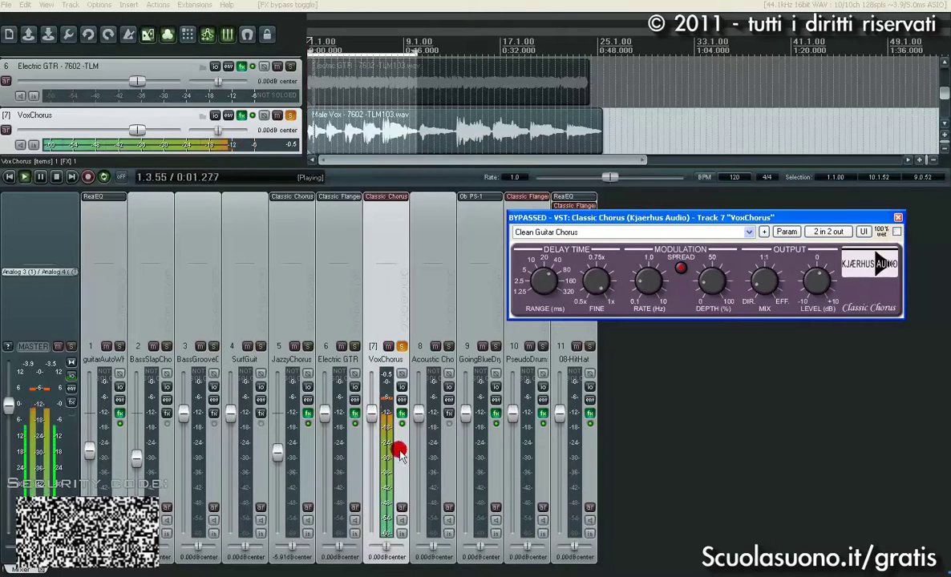
{"action": "left_click_drag", "start_coordinate": [374, 420], "coordinate": [373, 447]}
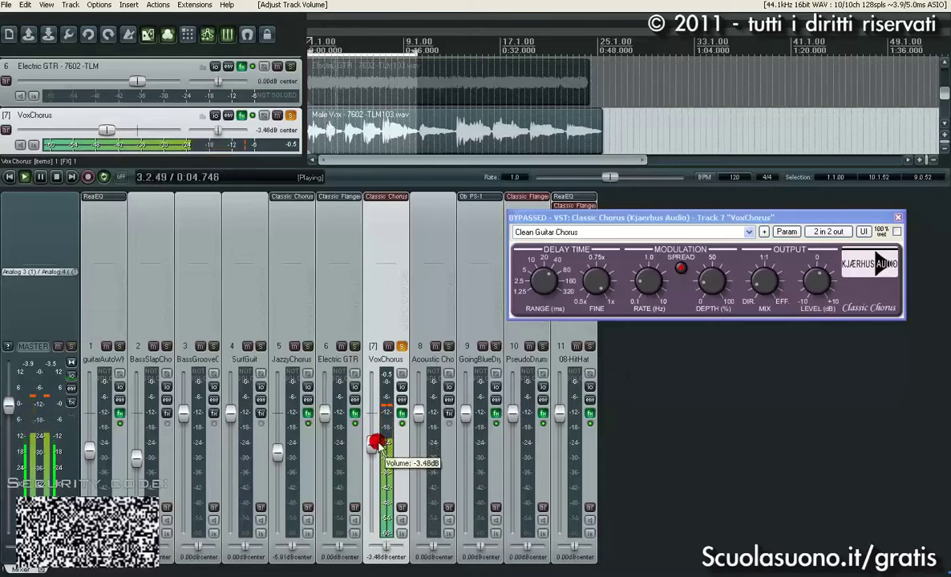
Reactivate the Classic Chorus on the playing vocal and readjust its output mix
{"action": "left_click", "coordinate": [897, 232]}
{"action": "left_click_drag", "start_coordinate": [764, 291], "coordinate": [761, 285]}
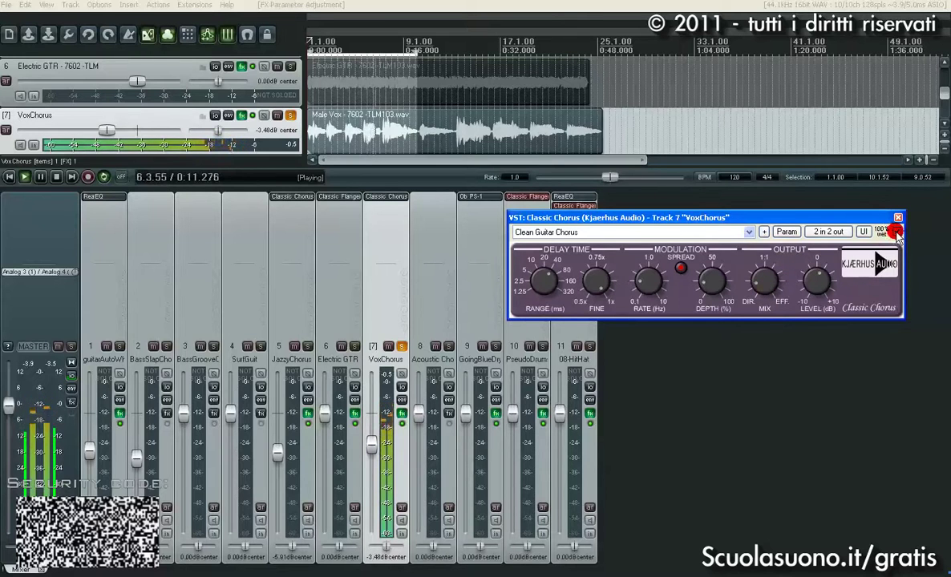
Compare the dry and processed vocal by toggling the Classic Chorus bypass, leave the effect active and stop playback
{"action": "left_click", "coordinate": [895, 233]}
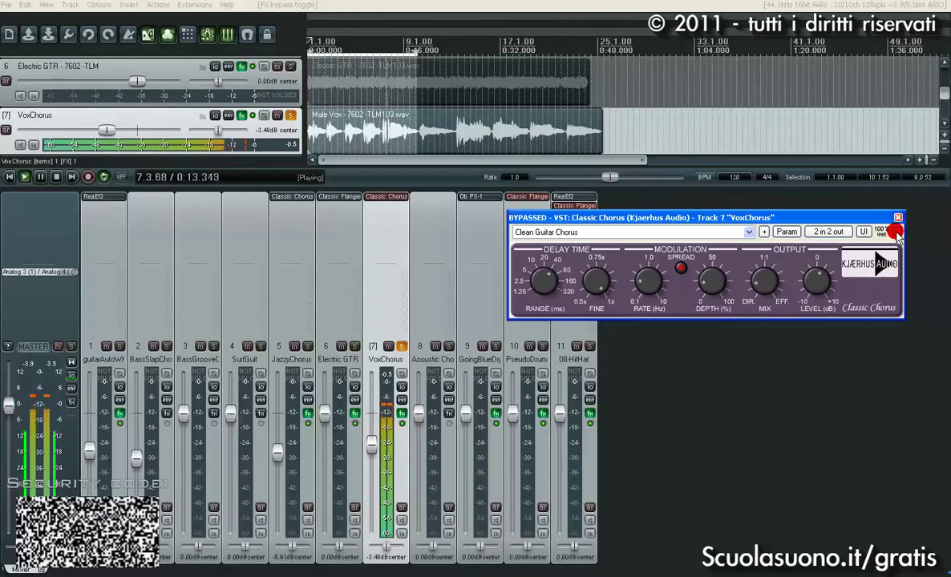
{"action": "left_click", "coordinate": [895, 233]}
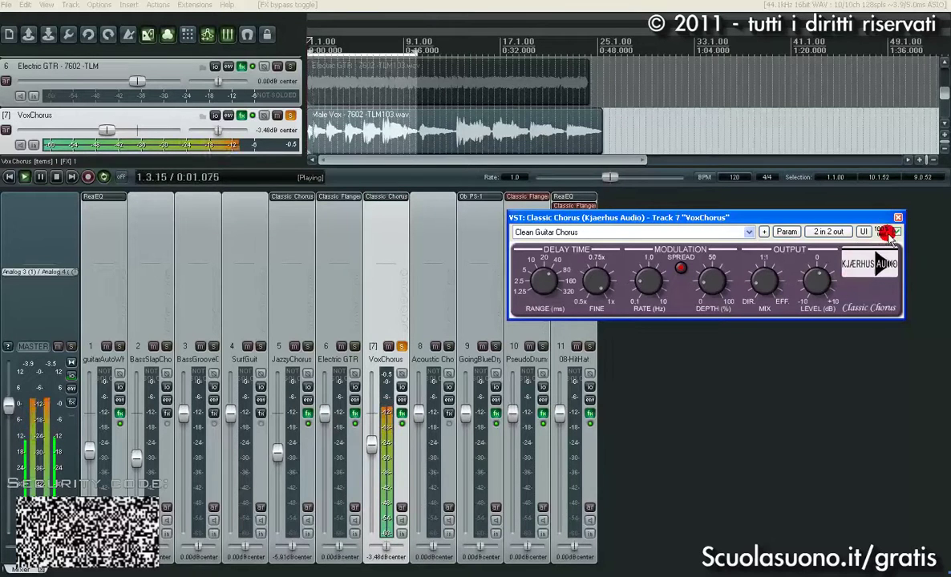
{"action": "left_click", "coordinate": [895, 233]}
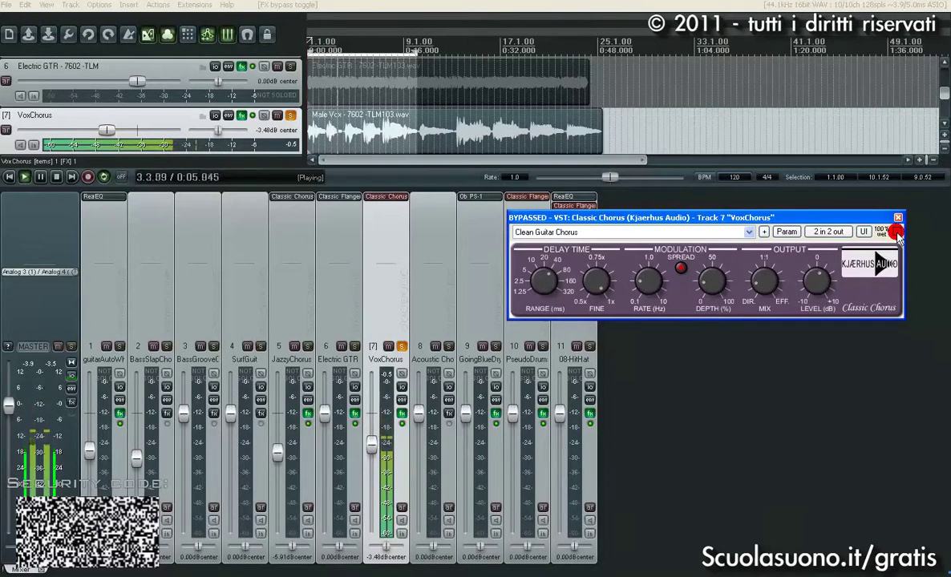
{"action": "left_click", "coordinate": [896, 233]}
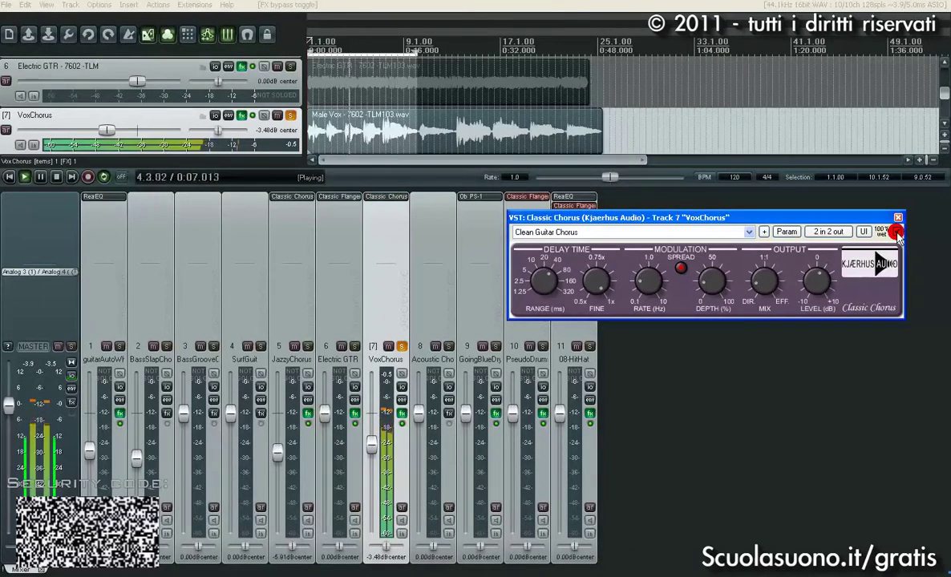
{"action": "key", "text": "space"}
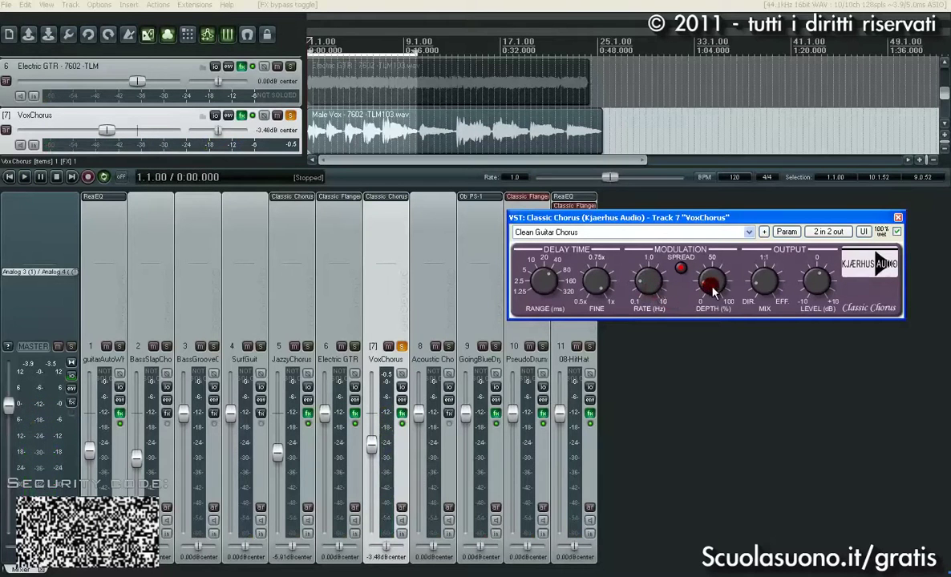
Raise the chorus modulation depth, replay the vocal and lower the VoxChorus track volume to -4.38 dB
{"action": "left_click_drag", "start_coordinate": [711, 290], "coordinate": [701, 215]}
{"action": "key", "text": "space"}
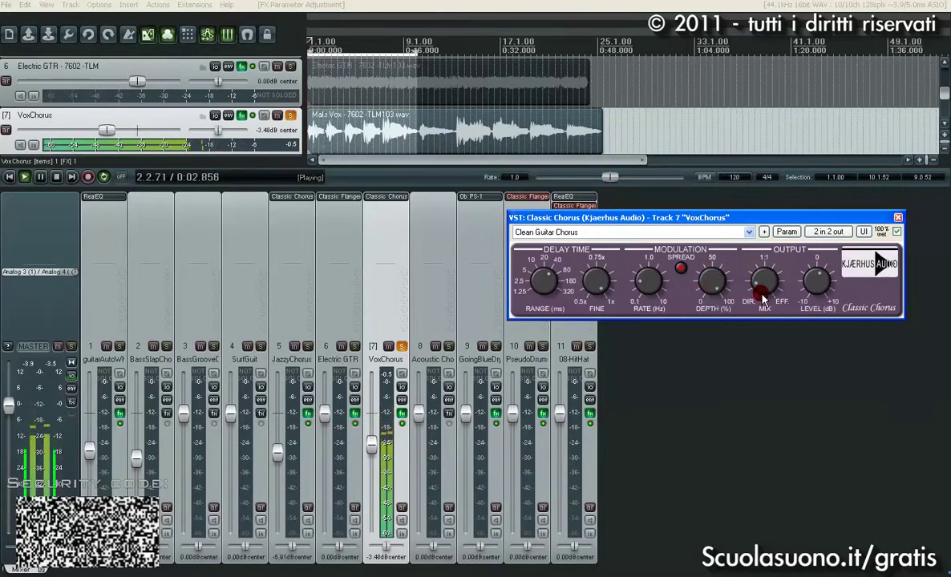
{"action": "mouse_move", "coordinate": [372, 443]}
{"action": "left_mouse_down"}
{"action": "mouse_move", "coordinate": [373, 469]}
{"action": "mouse_move", "coordinate": [373, 418]}
{"action": "mouse_move", "coordinate": [372, 449]}
{"action": "left_mouse_up"}
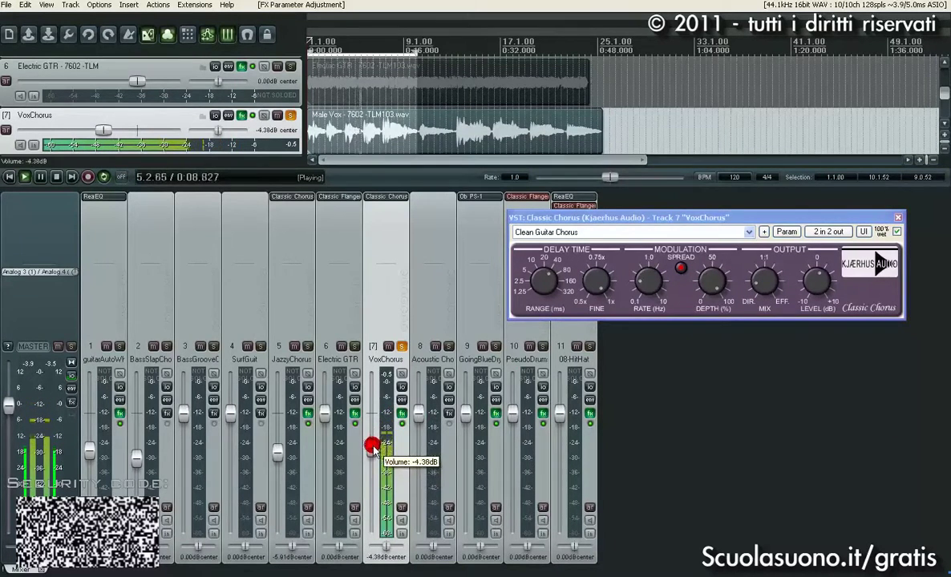
Readjust the chorus output mix and modulation rate while the vocal plays, and stop playback
{"action": "left_click_drag", "start_coordinate": [767, 278], "coordinate": [725, 258]}
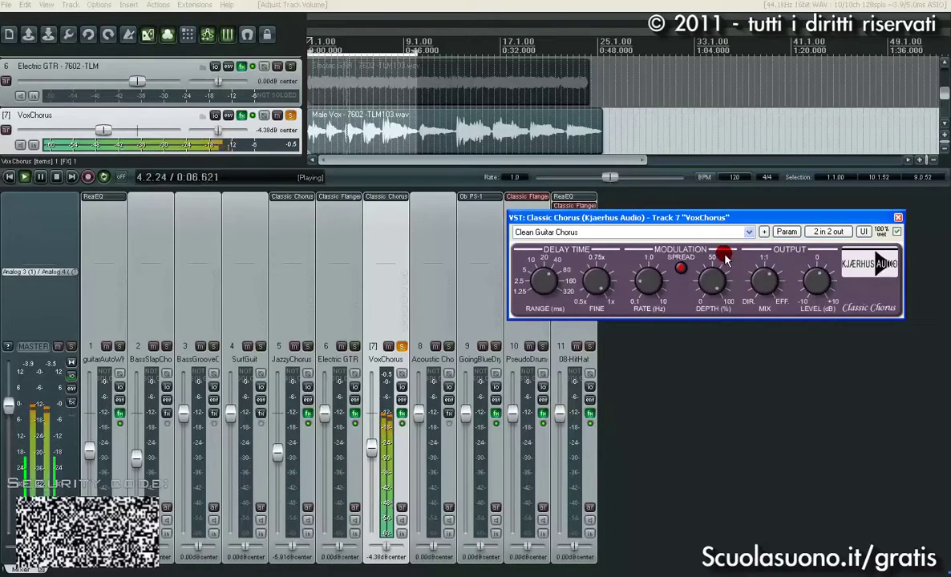
{"action": "mouse_move", "coordinate": [650, 283]}
{"action": "left_mouse_down"}
{"action": "mouse_move", "coordinate": [647, 294]}
{"action": "mouse_move", "coordinate": [646, 256]}
{"action": "mouse_move", "coordinate": [639, 287]}
{"action": "left_mouse_up"}
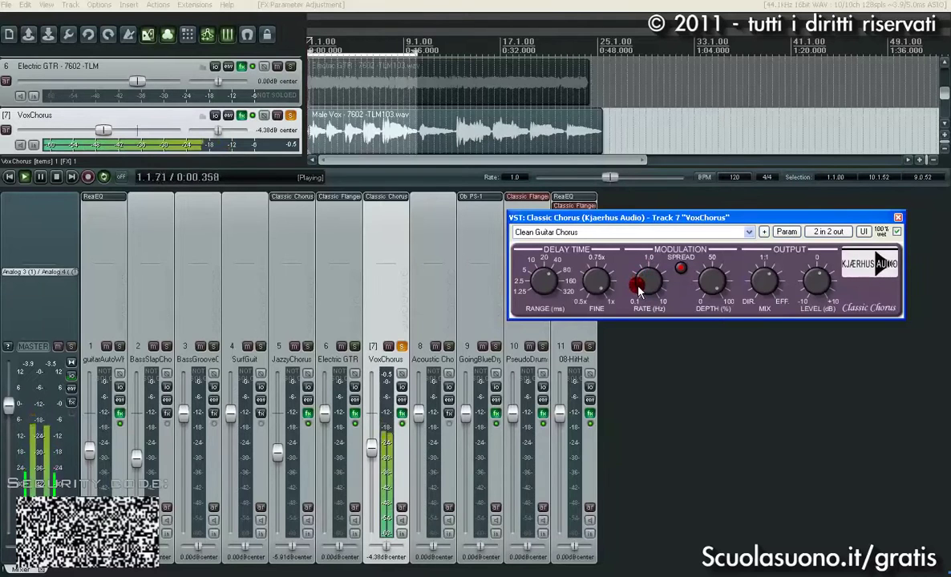
{"action": "key", "text": "space"}
{"action": "left_click", "coordinate": [755, 317]}
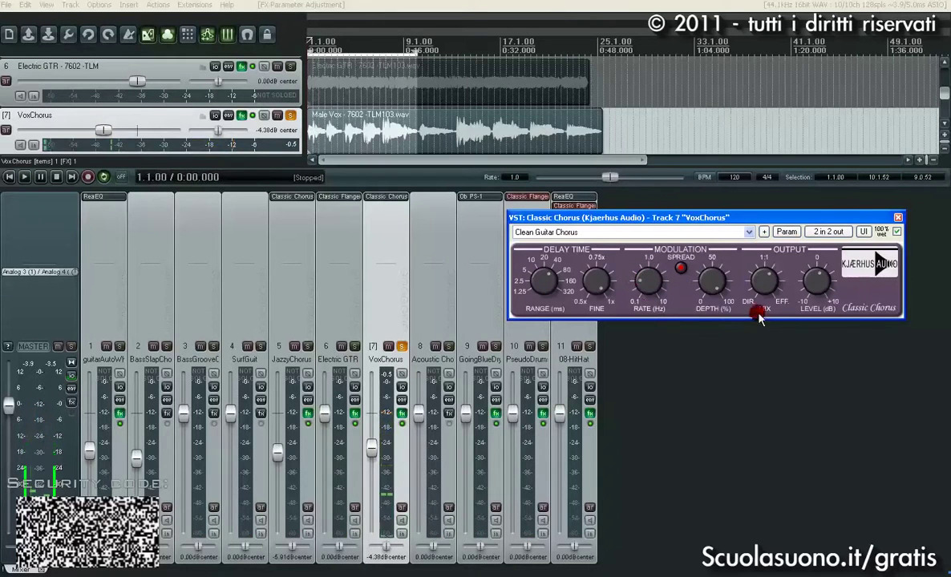
Vary the VoxChorus modulation depth slightly and sweep the modulation rate up and down with playback stopped
{"action": "left_click", "coordinate": [729, 295]}
{"action": "mouse_move", "coordinate": [716, 290]}
{"action": "left_mouse_down"}
{"action": "mouse_move", "coordinate": [710, 309]}
{"action": "mouse_move", "coordinate": [716, 281]}
{"action": "left_mouse_up"}
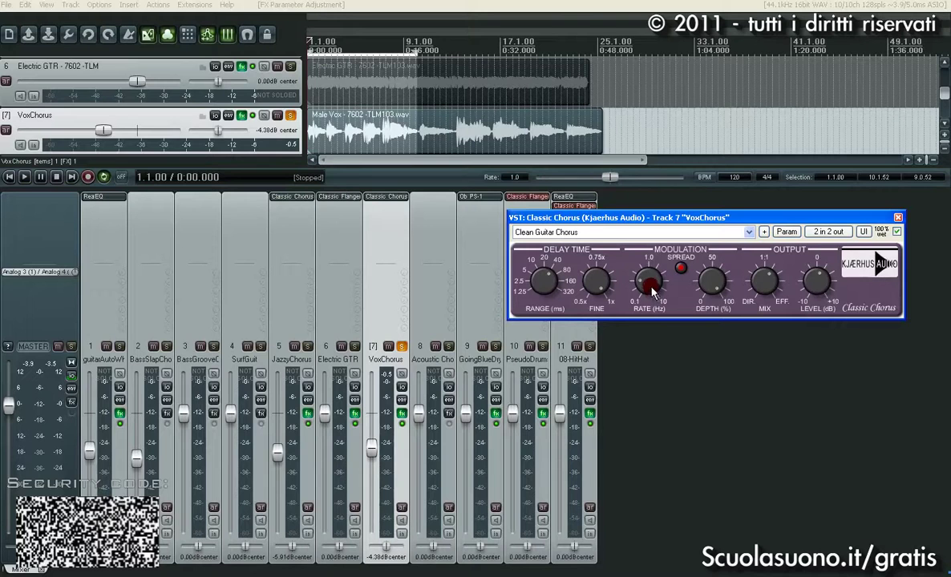
{"action": "left_click_drag", "start_coordinate": [649, 285], "coordinate": [643, 293]}
{"action": "left_click_drag", "start_coordinate": [643, 291], "coordinate": [646, 249]}
{"action": "left_click_drag", "start_coordinate": [650, 283], "coordinate": [642, 317]}
Vary the VoxChorus modulation depth, delay range and output mix to demonstrate each control
{"action": "left_click_drag", "start_coordinate": [706, 279], "coordinate": [694, 325]}
{"action": "left_click_drag", "start_coordinate": [709, 290], "coordinate": [709, 290]}
{"action": "left_click_drag", "start_coordinate": [549, 287], "coordinate": [549, 288]}
{"action": "left_click_drag", "start_coordinate": [760, 286], "coordinate": [755, 310]}
{"action": "left_click_drag", "start_coordinate": [762, 293], "coordinate": [759, 254]}
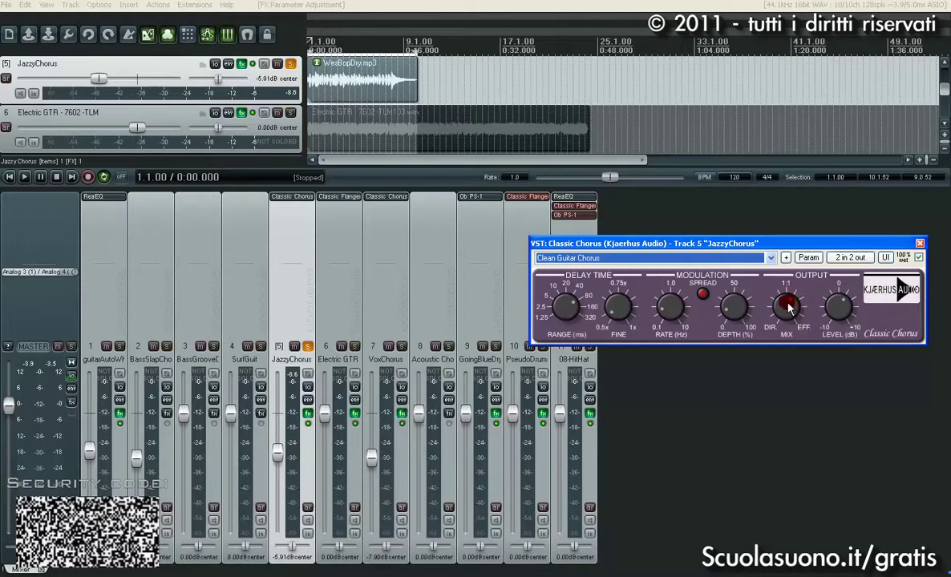
Readjust the modulation depth and rate of the JazzyChorus Classic Chorus, play the track and stop it
{"action": "left_click_drag", "start_coordinate": [733, 312], "coordinate": [731, 321]}
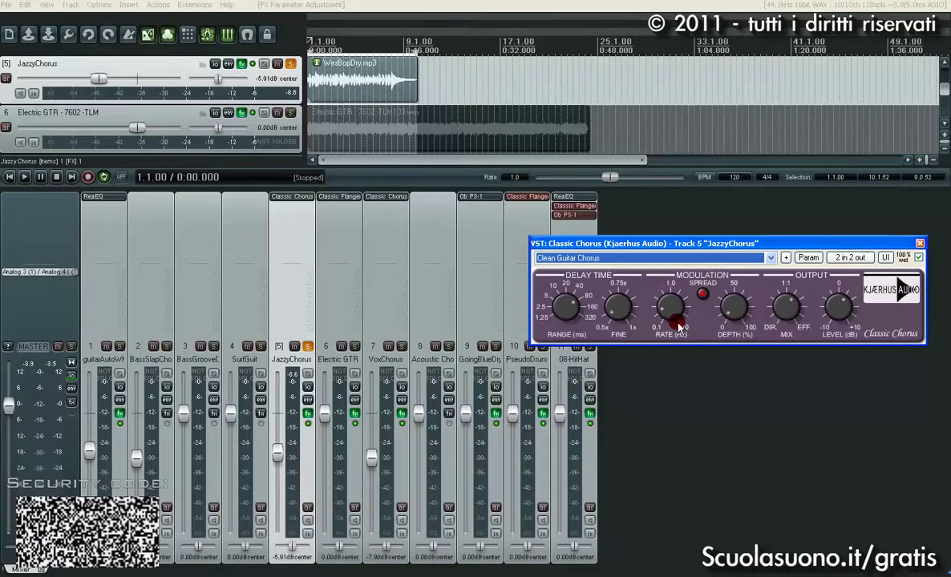
{"action": "left_click", "coordinate": [737, 318]}
{"action": "left_click", "coordinate": [674, 318]}
{"action": "key", "text": "space"}
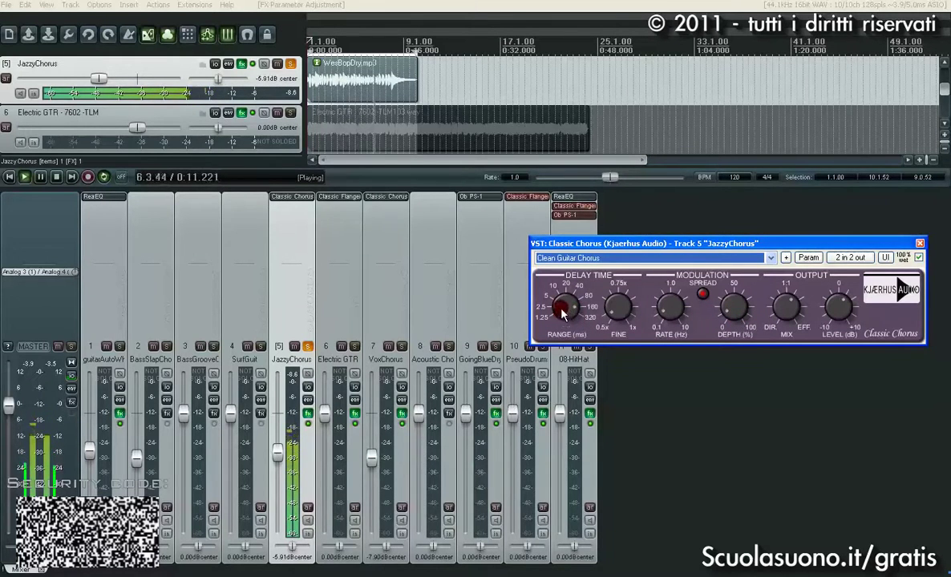
{"action": "key", "text": "space"}
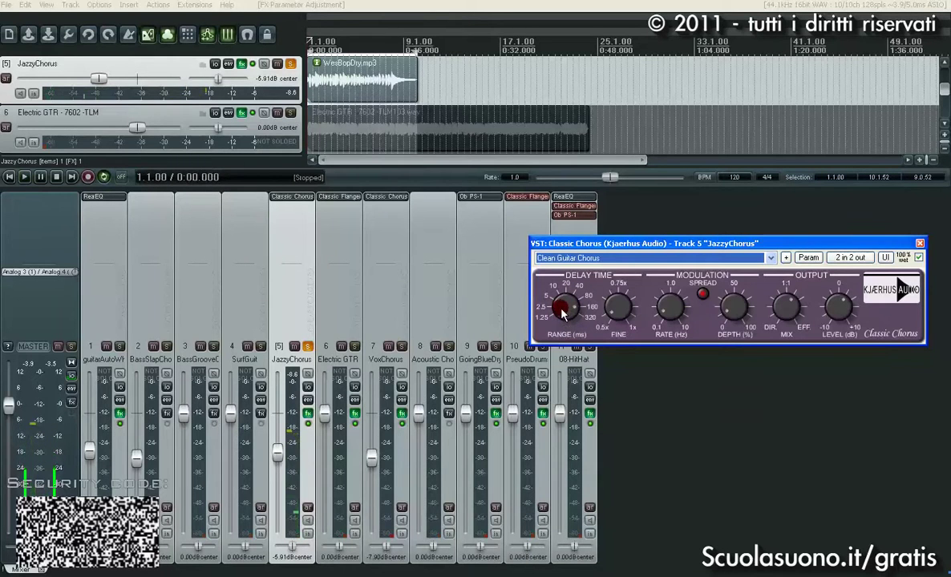
Close the JazzyChorus effect window and solo the BassSlapChorus track exclusively
{"action": "left_click", "coordinate": [921, 242]}
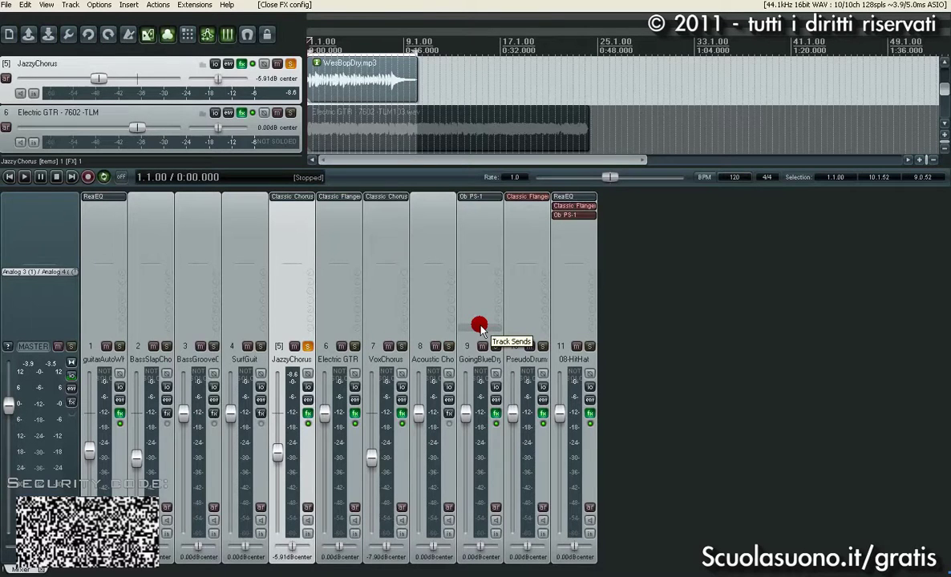
{"action": "left_click", "coordinate": [160, 489]}
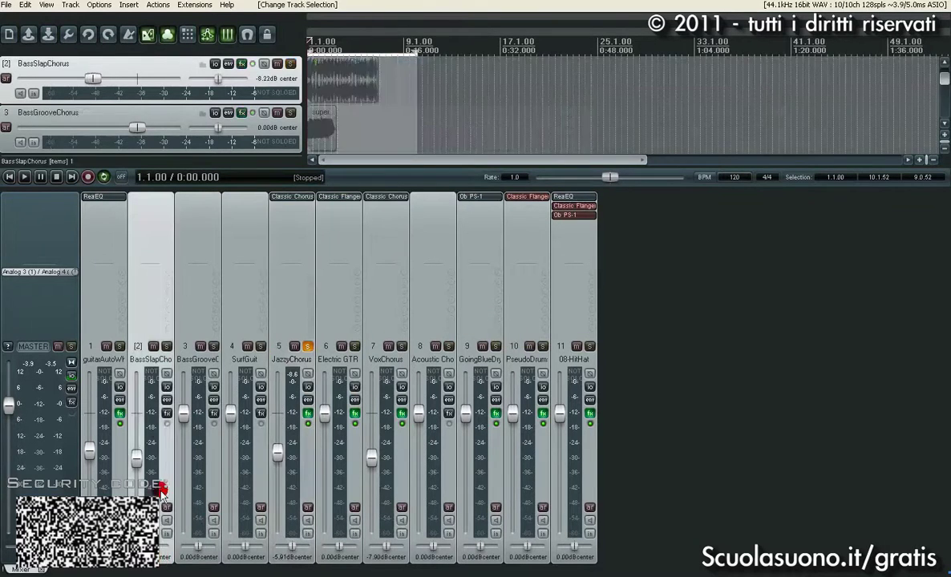
{"action": "left_click", "coordinate": [166, 346], "text": "ctrl+alt"}
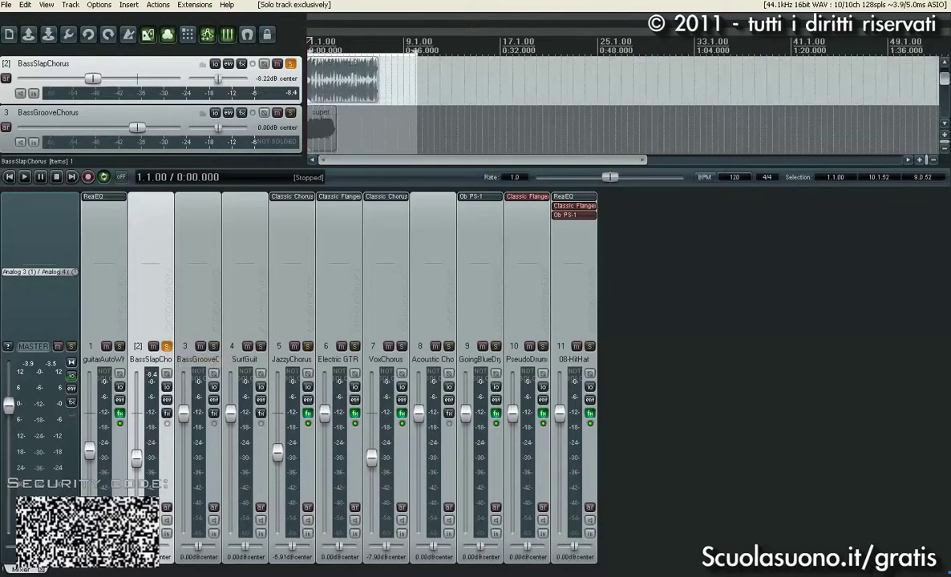
Copy the Classic Chorus effect from the JazzyChorus track to the BassSlapChorus track
{"action": "left_click", "coordinate": [108, 513]}
{"action": "left_click", "coordinate": [145, 513]}
{"action": "left_click_drag", "start_coordinate": [309, 198], "coordinate": [149, 203]}
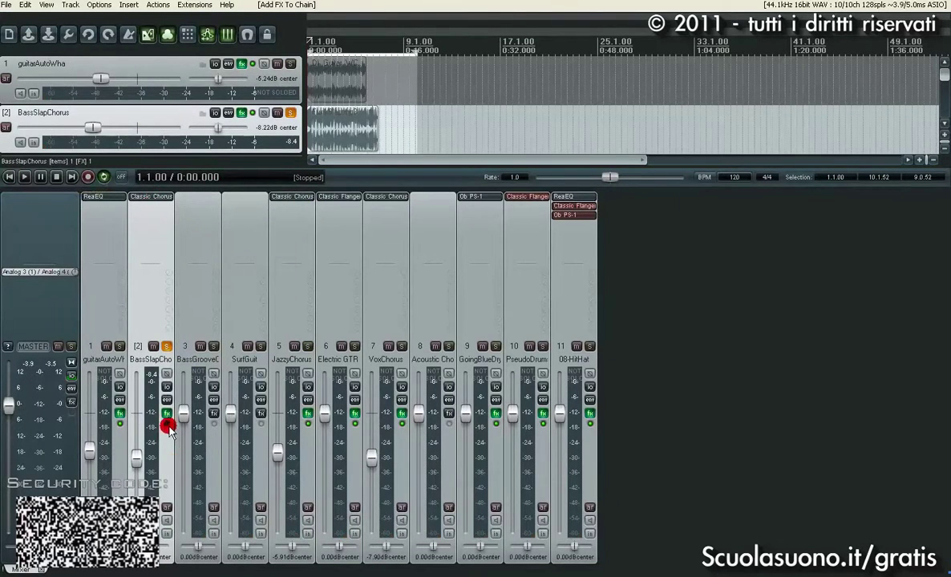
Bypass the BassSlapChorus effects, loop its audio item for dry playback and set the track volume to -7.65 dB
{"action": "left_click", "coordinate": [166, 424]}
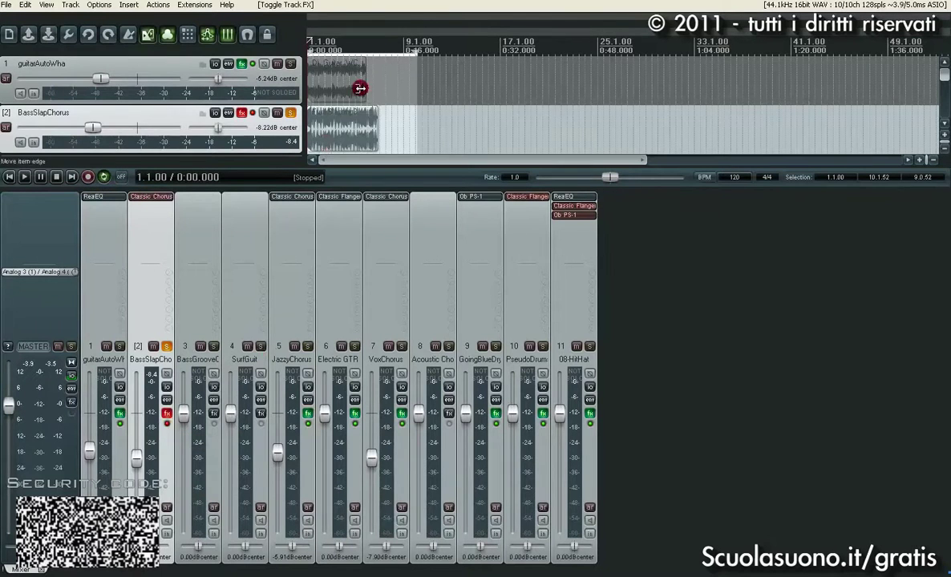
{"action": "left_click", "coordinate": [341, 132]}
{"action": "key", "text": "space"}
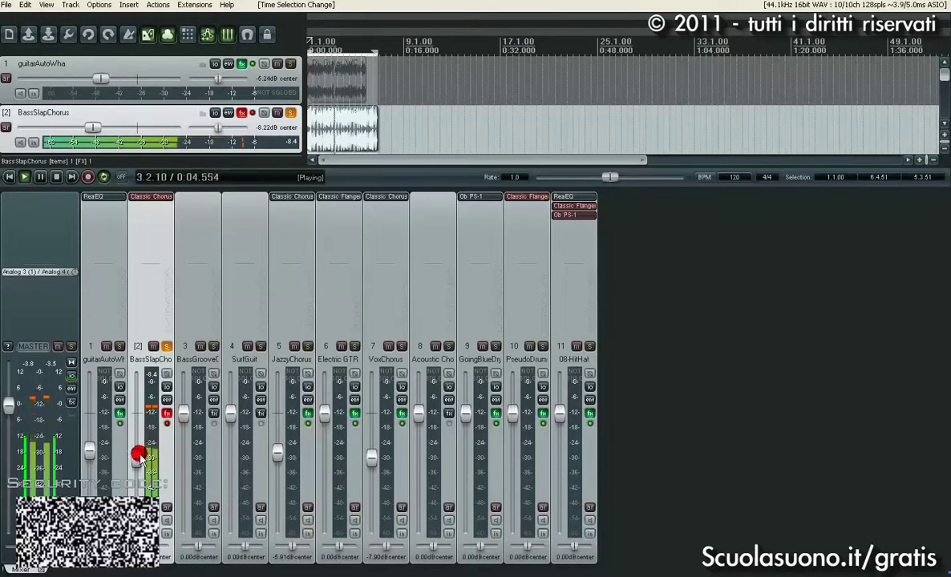
{"action": "left_click_drag", "start_coordinate": [137, 459], "coordinate": [162, 435]}
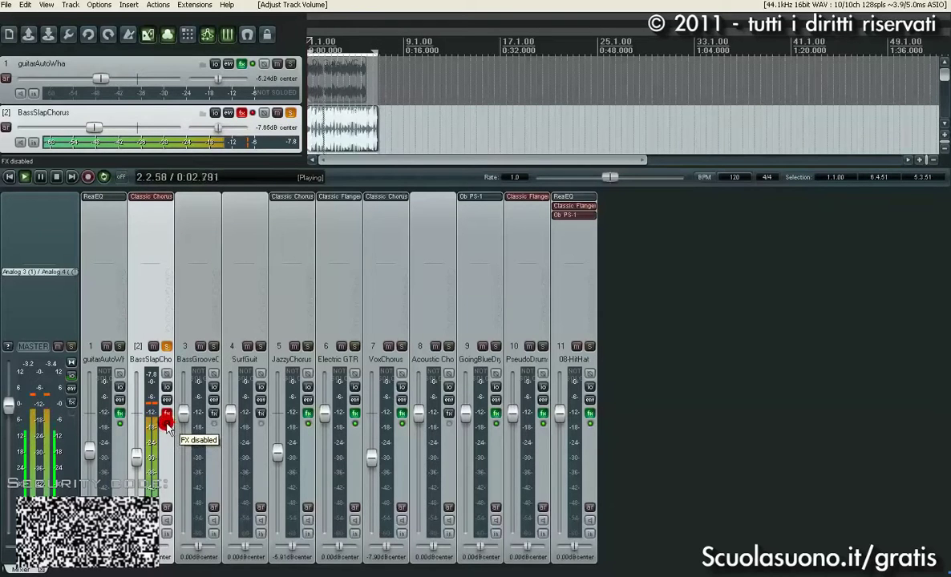
Re-enable the BassSlapChorus effects, open its Classic Chorus and adjust the delay range, modulation depth and output mix
{"action": "left_click", "coordinate": [168, 416]}
{"action": "left_click", "coordinate": [160, 197]}
{"action": "left_click_drag", "start_coordinate": [272, 5], "coordinate": [710, 186]}
{"action": "left_click_drag", "start_coordinate": [495, 250], "coordinate": [489, 265]}
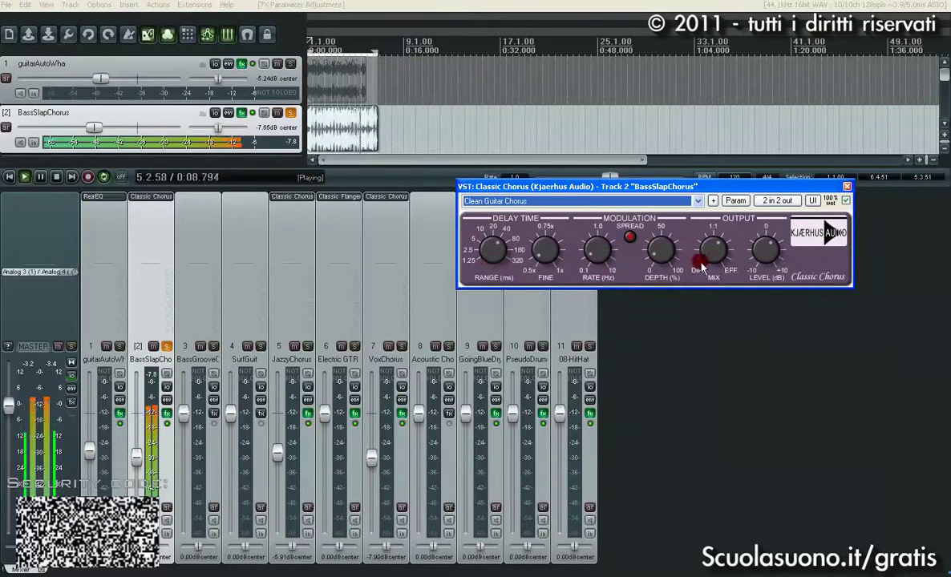
{"action": "left_click_drag", "start_coordinate": [659, 261], "coordinate": [703, 281]}
Compare the slap bass with Classic Chorus bypassed and active during playback, and stop the playback
{"action": "left_click", "coordinate": [846, 201]}
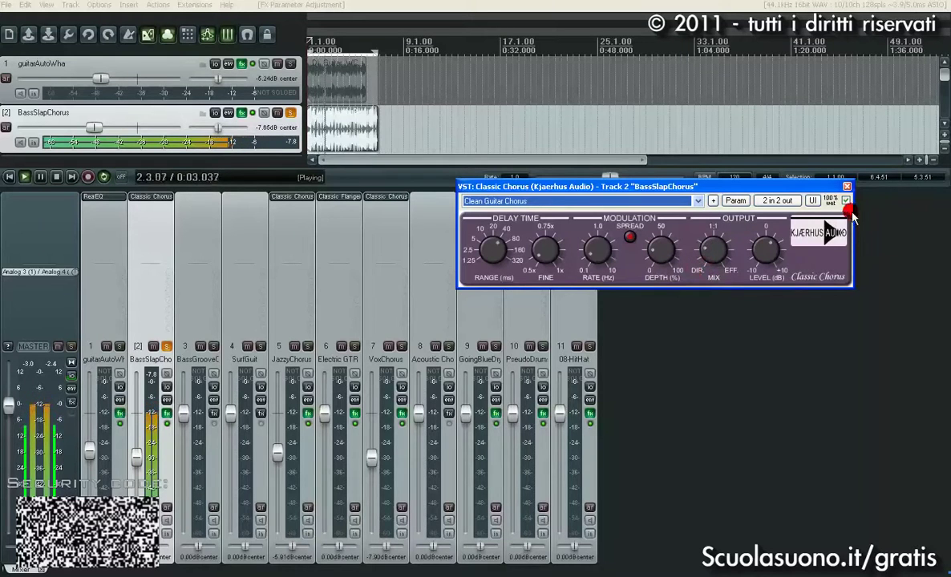
{"action": "left_click", "coordinate": [847, 201]}
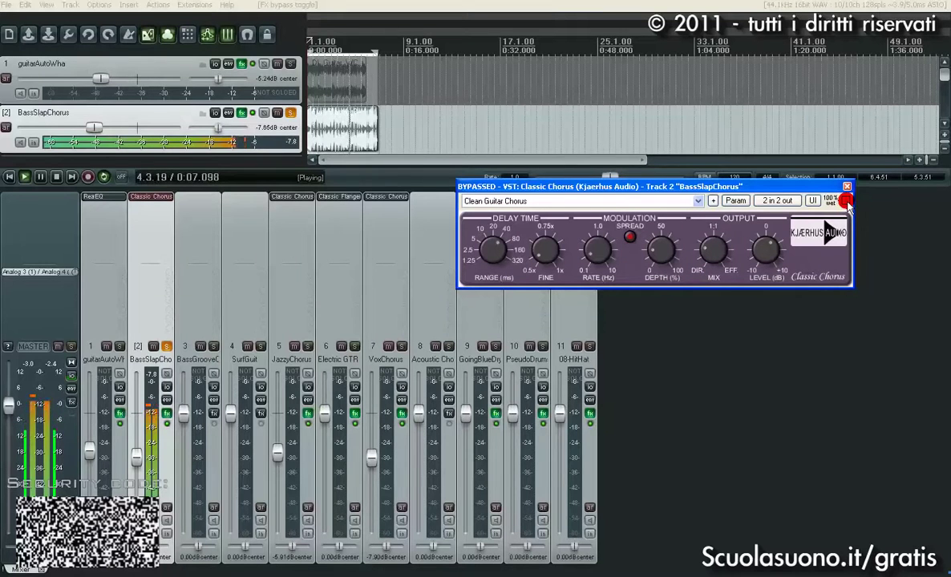
{"action": "left_click", "coordinate": [846, 201]}
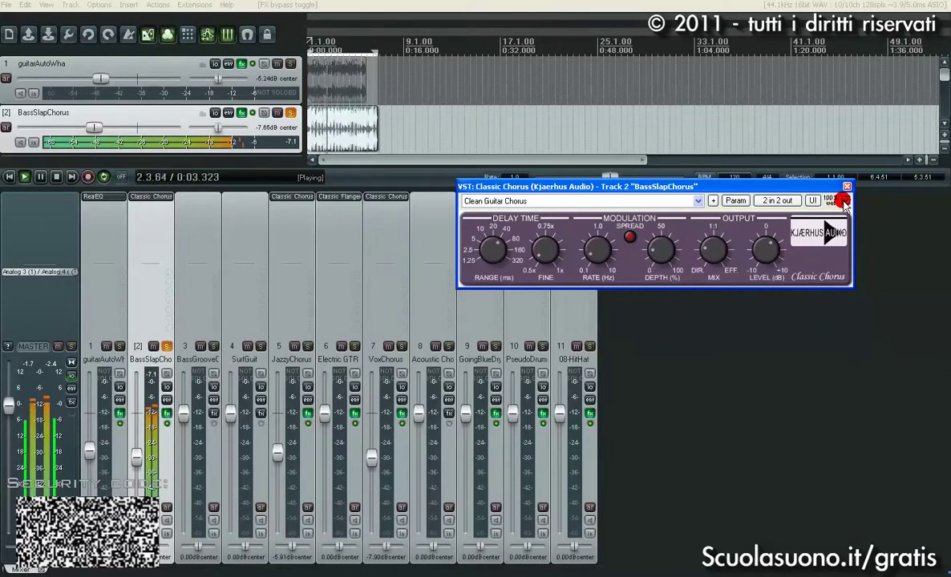
{"action": "left_click", "coordinate": [842, 203]}
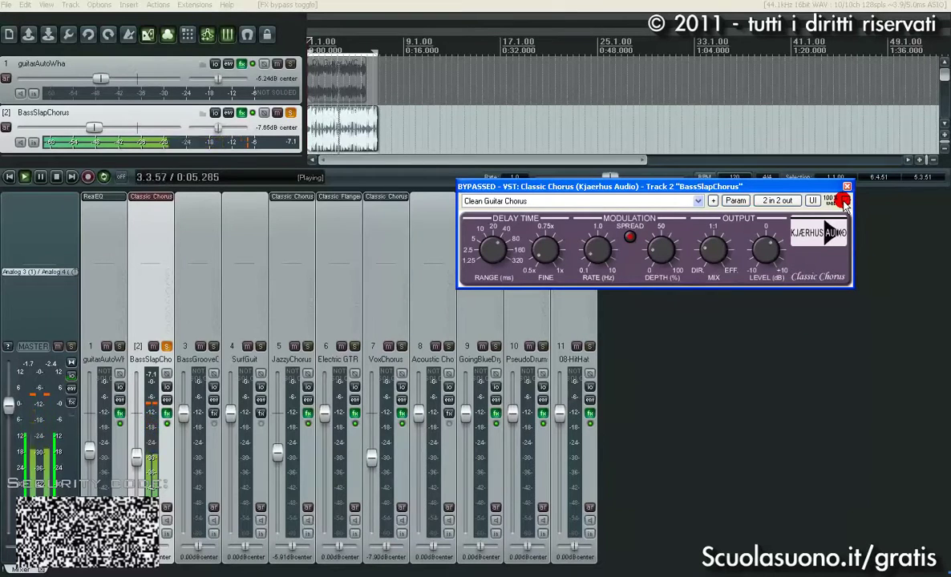
{"action": "left_click", "coordinate": [844, 203]}
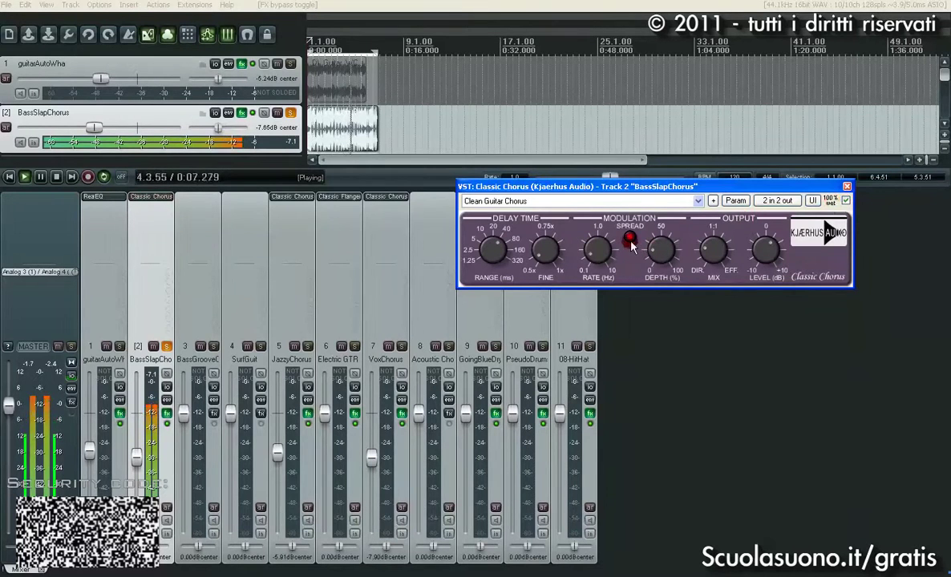
{"action": "key", "text": "space"}
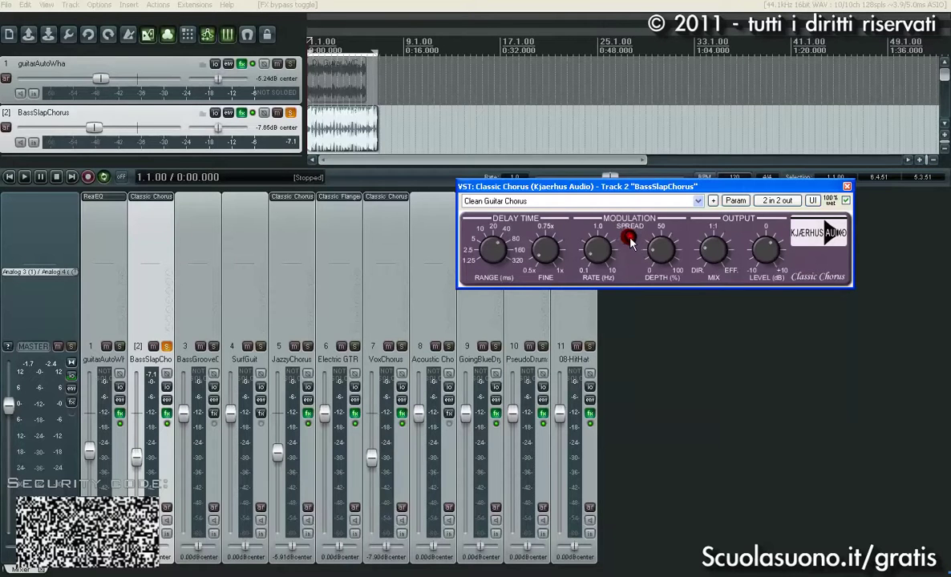
During bass playback readjust the chorus mix, depth, rate and delay range with spread off, and lower the track volume to -10.9 dB
{"action": "key", "text": "space"}
{"action": "left_click_drag", "start_coordinate": [713, 252], "coordinate": [662, 239]}
{"action": "left_click_drag", "start_coordinate": [595, 256], "coordinate": [493, 248]}
{"action": "left_click_drag", "start_coordinate": [715, 253], "coordinate": [715, 244]}
{"action": "left_click_drag", "start_coordinate": [668, 268], "coordinate": [658, 244]}
{"action": "left_click_drag", "start_coordinate": [598, 246], "coordinate": [587, 263]}
{"action": "mouse_move", "coordinate": [491, 254]}
{"action": "left_mouse_down"}
{"action": "mouse_move", "coordinate": [476, 259]}
{"action": "mouse_move", "coordinate": [499, 259]}
{"action": "left_mouse_up"}
{"action": "key", "text": "space"}
{"action": "left_click_drag", "start_coordinate": [137, 457], "coordinate": [135, 463]}
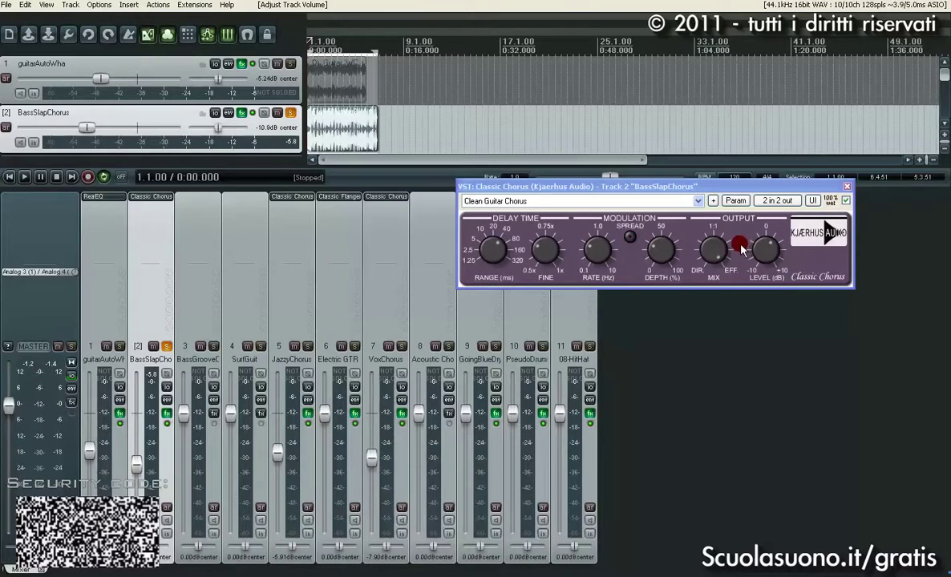
Play the bass loop and repeatedly bypass and re-enable the readjusted Classic Chorus to compare both sounds
{"action": "key", "text": "space"}
{"action": "left_click", "coordinate": [846, 201]}
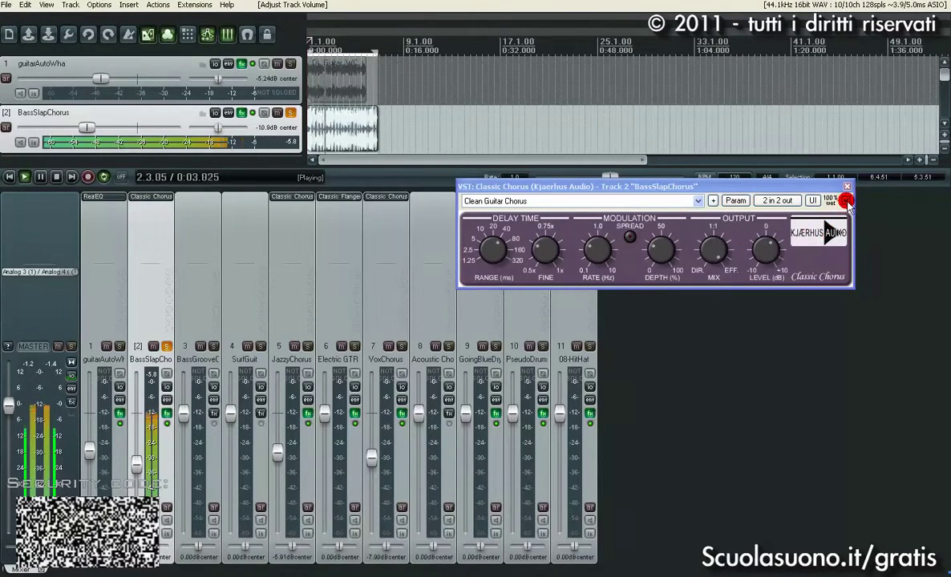
{"action": "left_click", "coordinate": [846, 201]}
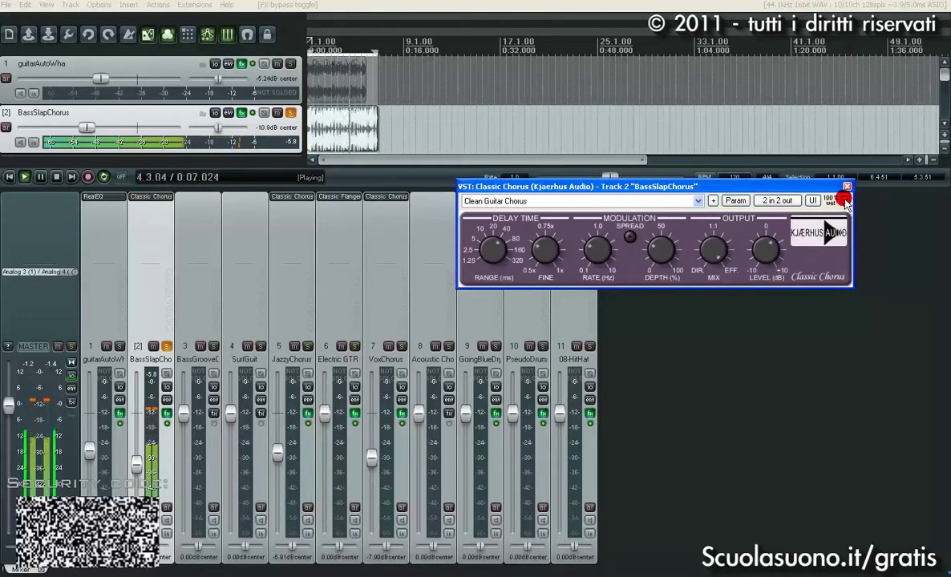
{"action": "left_click", "coordinate": [844, 200]}
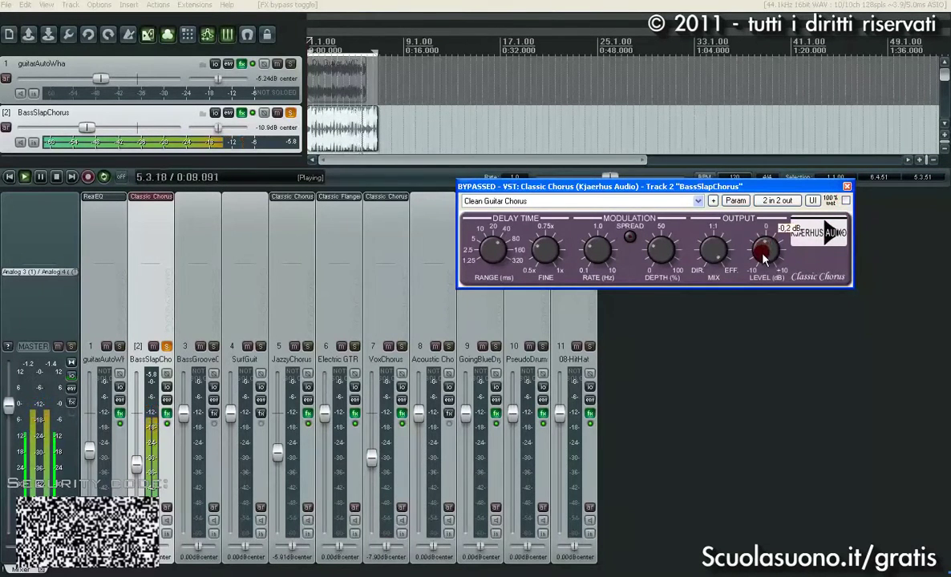
{"action": "left_click", "coordinate": [847, 202]}
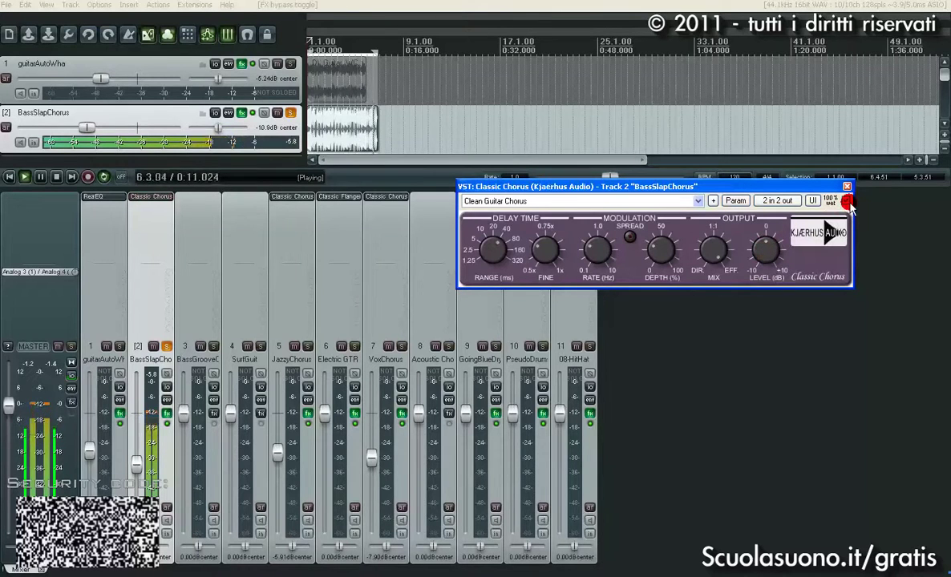
{"action": "left_click", "coordinate": [849, 203]}
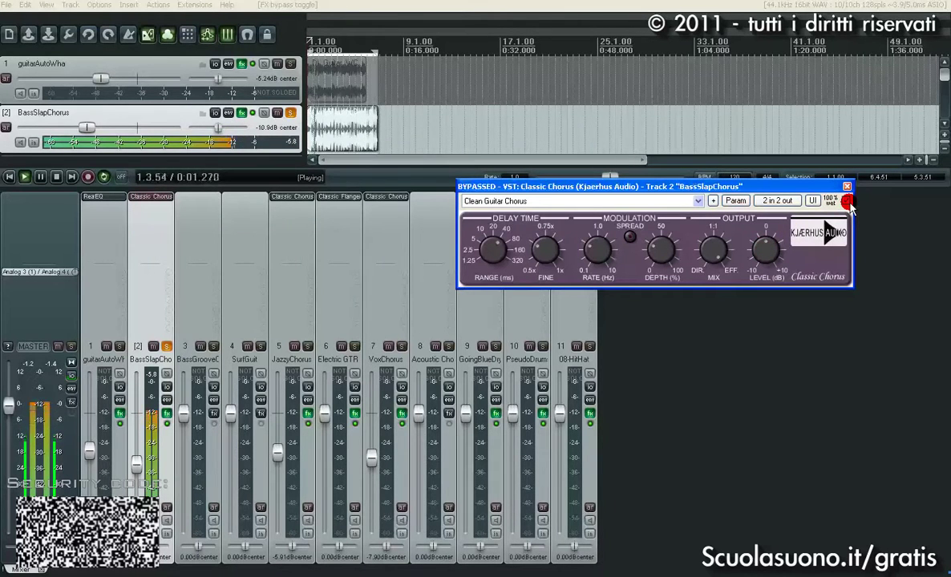
{"action": "left_click", "coordinate": [847, 202]}
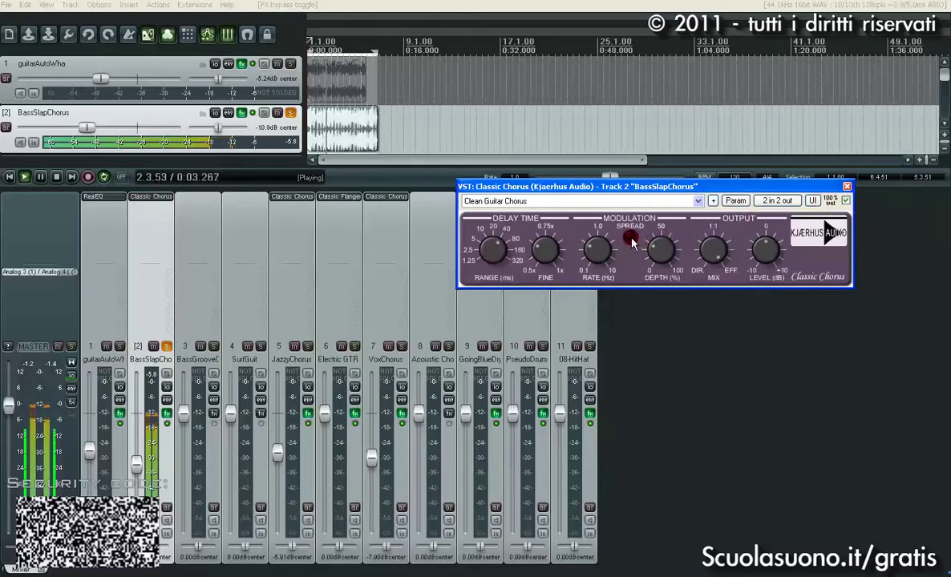
Switch the modulation spread on and off again and shift the output mix towards the direct signal
{"action": "left_click", "coordinate": [632, 240]}
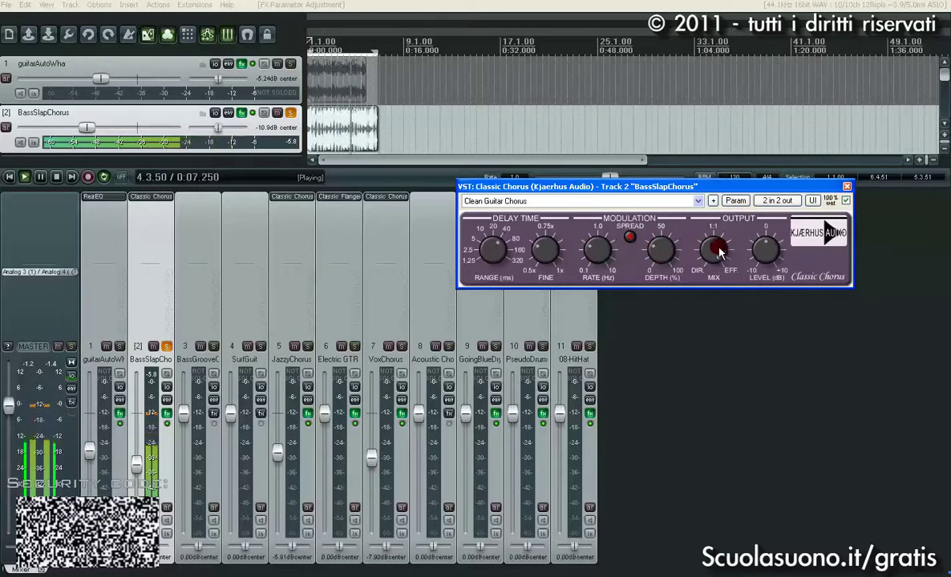
{"action": "left_click", "coordinate": [630, 237]}
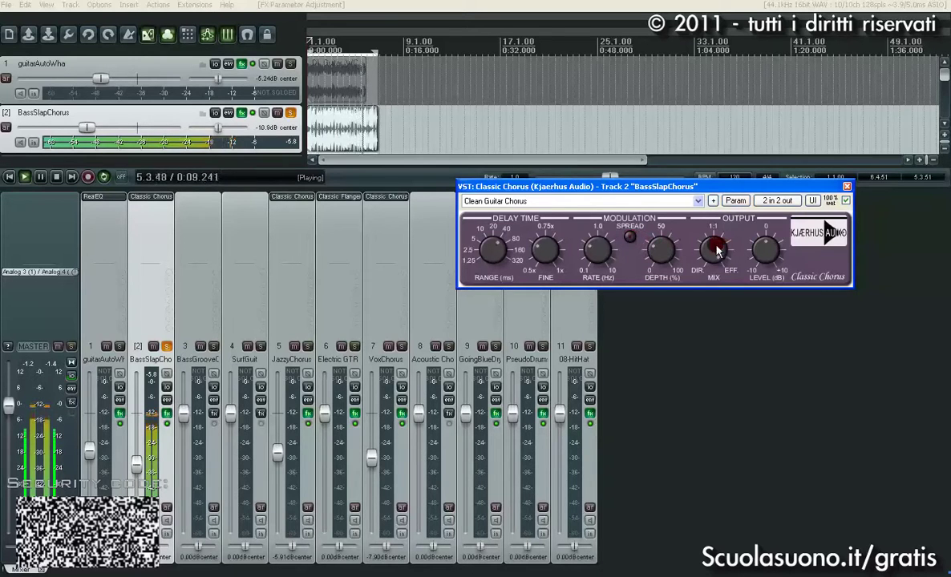
{"action": "left_click_drag", "start_coordinate": [710, 251], "coordinate": [704, 279]}
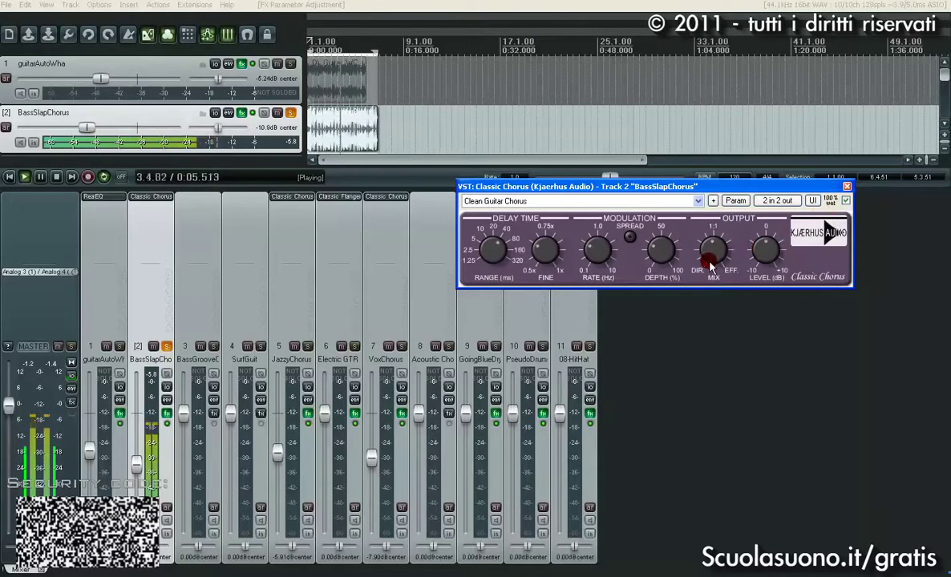
{"action": "left_click", "coordinate": [716, 250]}
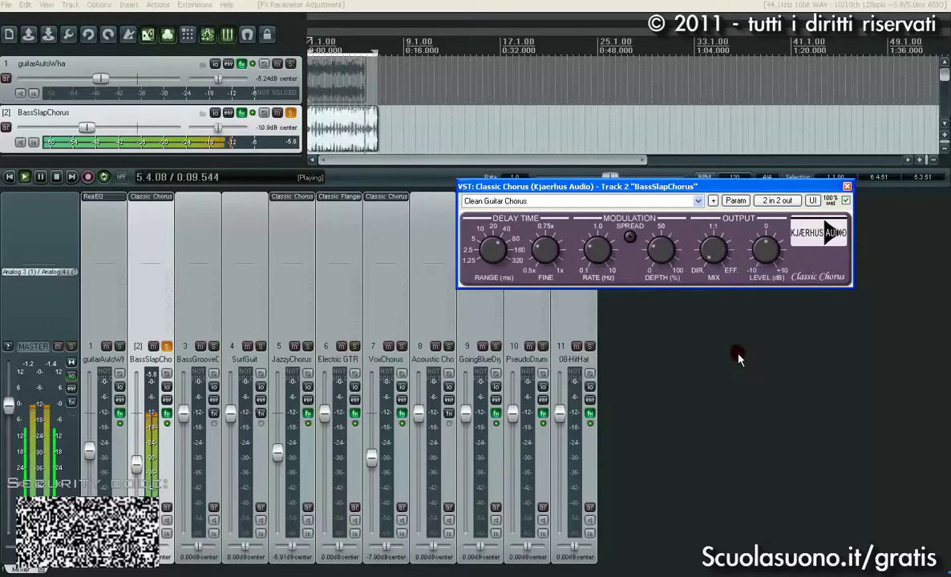
Vary the output mix, modulation rate and depth of the bass chorus, and stop the playback
{"action": "left_click_drag", "start_coordinate": [720, 341], "coordinate": [706, 232]}
{"action": "left_click", "coordinate": [592, 273]}
{"action": "left_click_drag", "start_coordinate": [661, 254], "coordinate": [663, 242]}
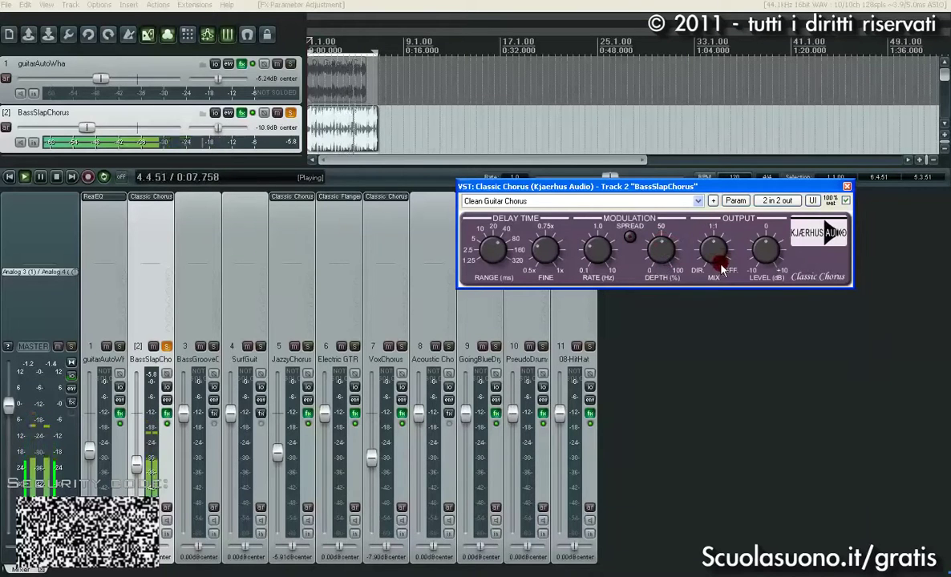
{"action": "left_click_drag", "start_coordinate": [713, 263], "coordinate": [702, 278]}
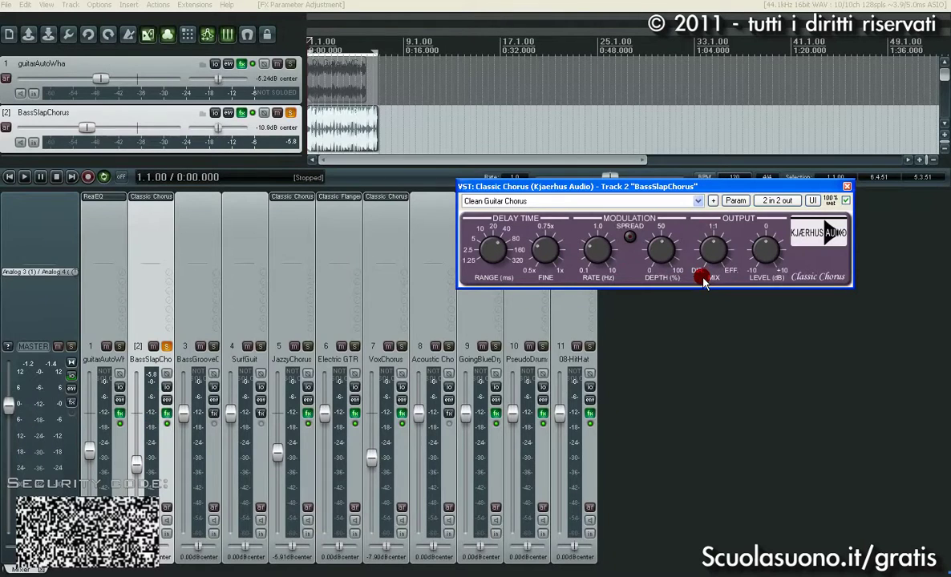
{"action": "left_click_drag", "start_coordinate": [719, 255], "coordinate": [715, 257]}
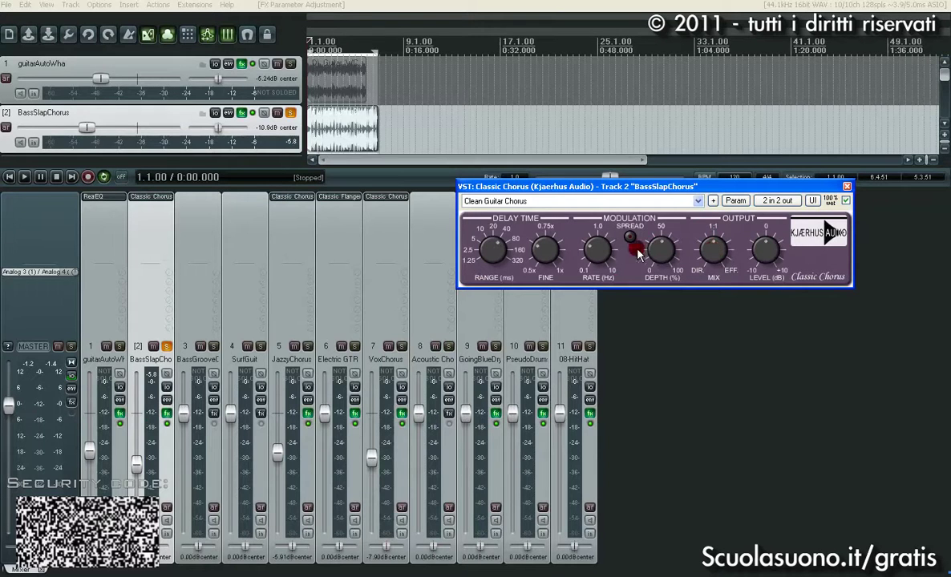
Turn on the modulation spread and readjust the output mix while auditioning the bass
{"action": "left_click_drag", "start_coordinate": [663, 199], "coordinate": [623, 251]}
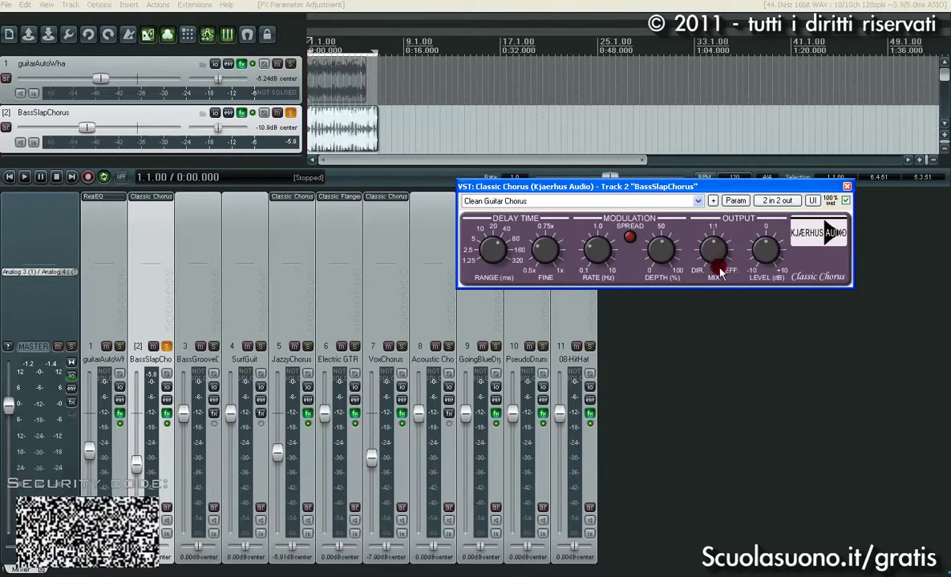
{"action": "left_click_drag", "start_coordinate": [726, 298], "coordinate": [716, 228]}
{"action": "key", "text": "space"}
{"action": "left_click_drag", "start_coordinate": [713, 247], "coordinate": [705, 270]}
{"action": "key", "text": "space"}
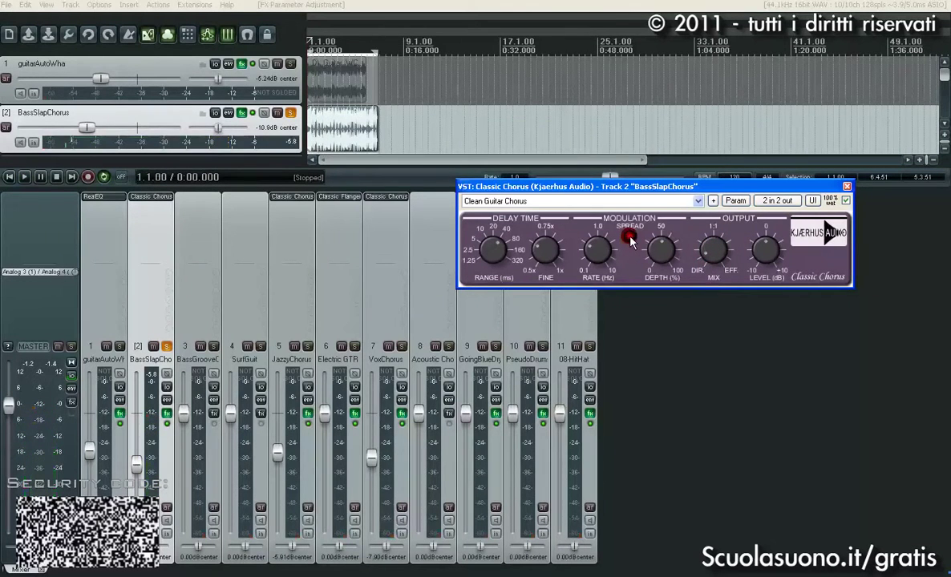
Turn off the modulation spread and rebalance the output mix while playing the bass loop
{"action": "left_click_drag", "start_coordinate": [705, 261], "coordinate": [646, 253]}
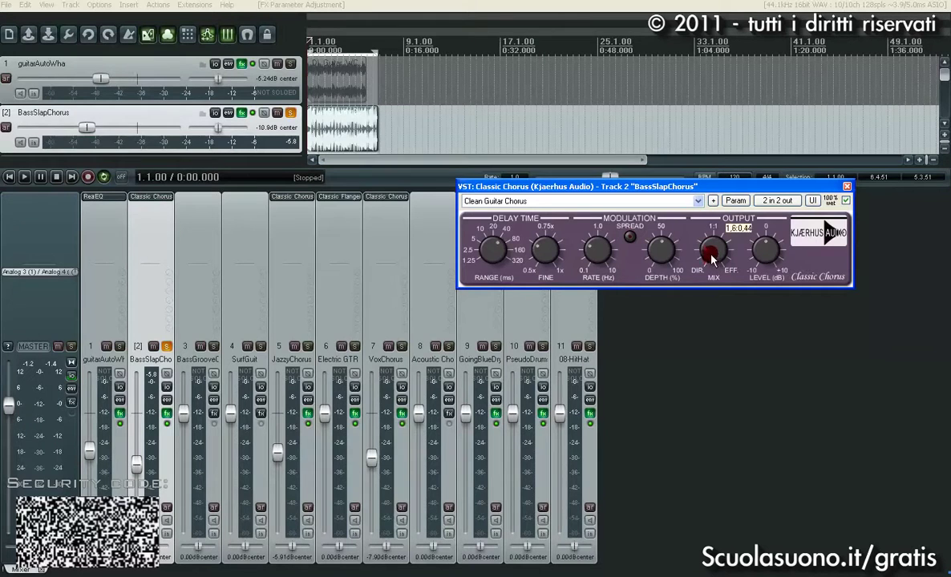
{"action": "left_click_drag", "start_coordinate": [711, 226], "coordinate": [711, 227]}
{"action": "key", "text": "space"}
{"action": "left_click_drag", "start_coordinate": [714, 251], "coordinate": [707, 255]}
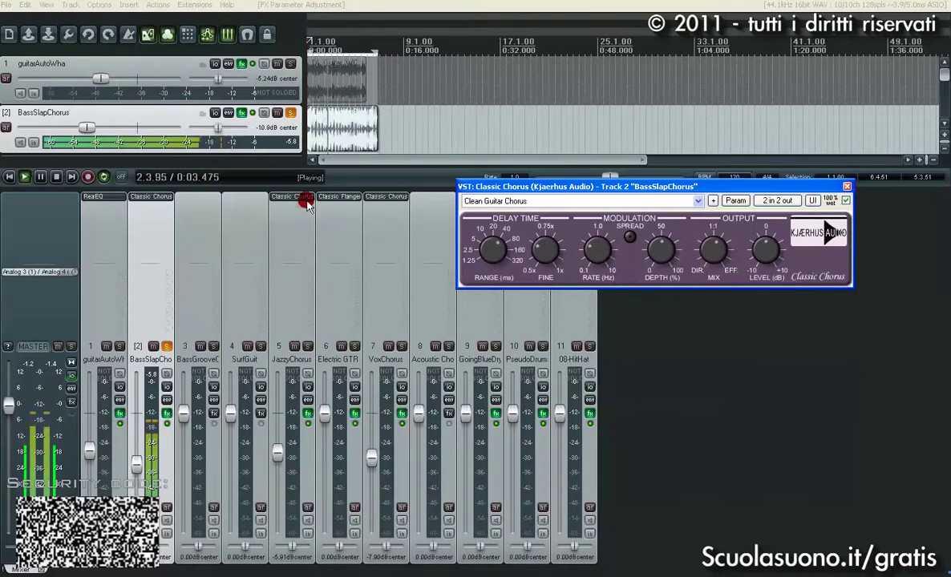
Copy the BassSlapChorus Classic Chorus to the JazzyChorus track, solo that track exclusively and open the copied effect
{"action": "left_click_drag", "start_coordinate": [145, 199], "coordinate": [290, 216]}
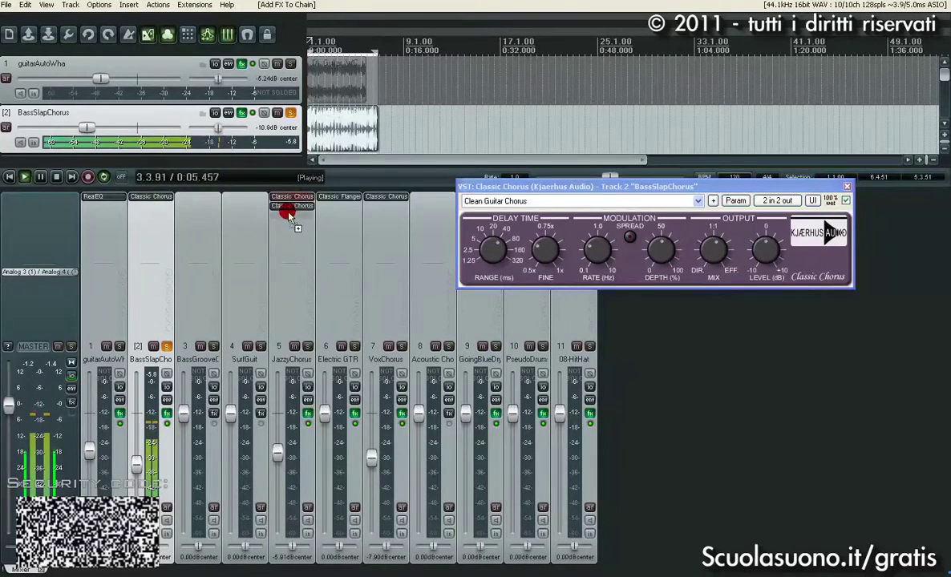
{"action": "left_click", "coordinate": [308, 346], "text": "ctrl+alt"}
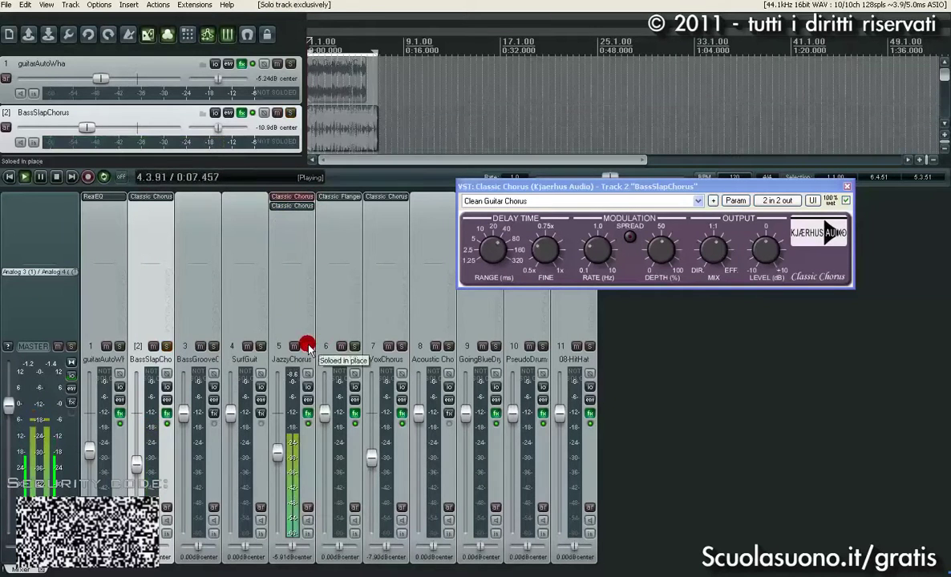
{"action": "left_click", "coordinate": [292, 206]}
{"action": "left_click", "coordinate": [293, 206]}
{"action": "left_click", "coordinate": [294, 207]}
Adjust the copied JazzyChorus effect's modulation depth, rate and delay range, with the output mix at 1,3:0,66
{"action": "left_click_drag", "start_coordinate": [688, 277], "coordinate": [677, 295]}
{"action": "left_click_drag", "start_coordinate": [733, 283], "coordinate": [728, 280]}
{"action": "left_click", "coordinate": [511, 277]}
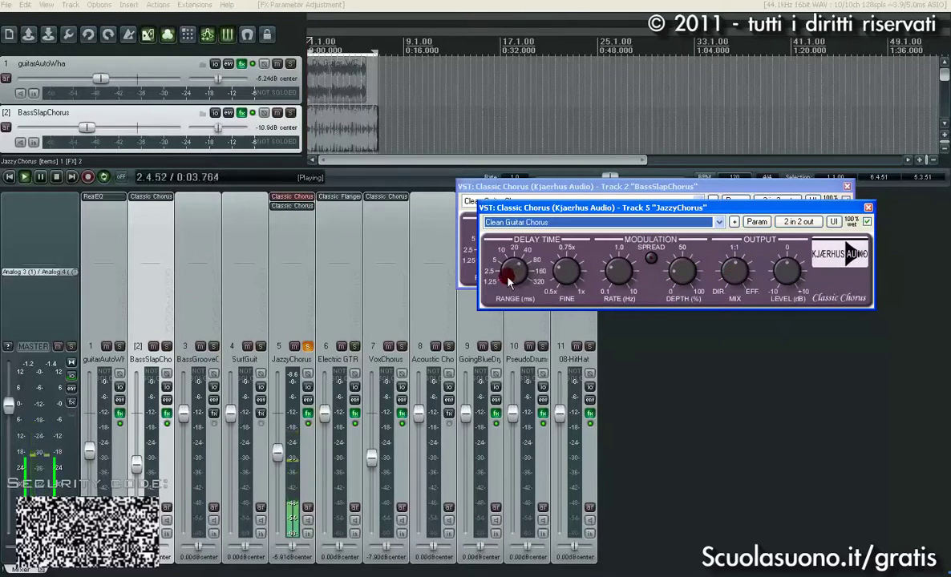
{"action": "mouse_move", "coordinate": [602, 291]}
{"action": "left_mouse_down"}
{"action": "mouse_move", "coordinate": [616, 272]}
{"action": "mouse_move", "coordinate": [616, 244]}
{"action": "mouse_move", "coordinate": [606, 286]}
{"action": "left_mouse_up"}
{"action": "left_click", "coordinate": [675, 276]}
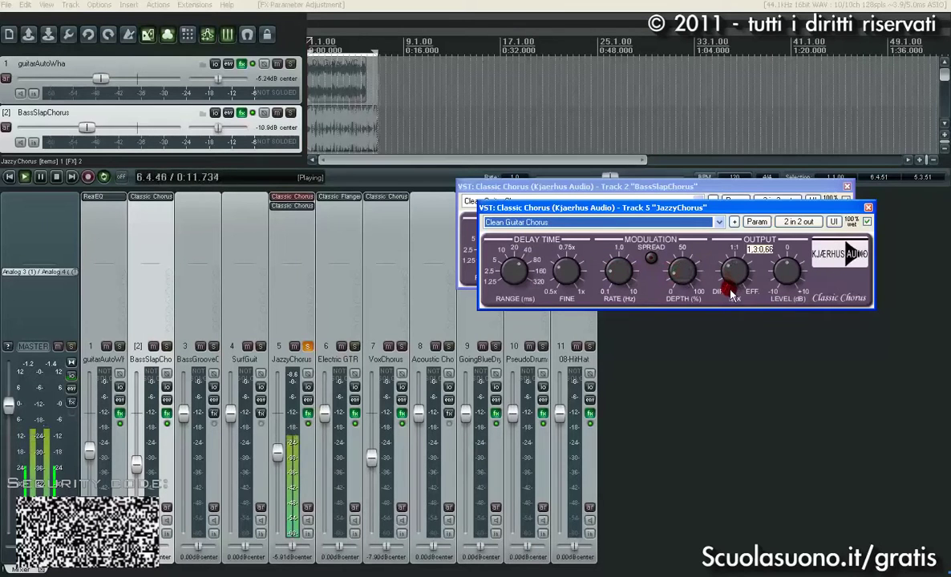
{"action": "left_click", "coordinate": [696, 262]}
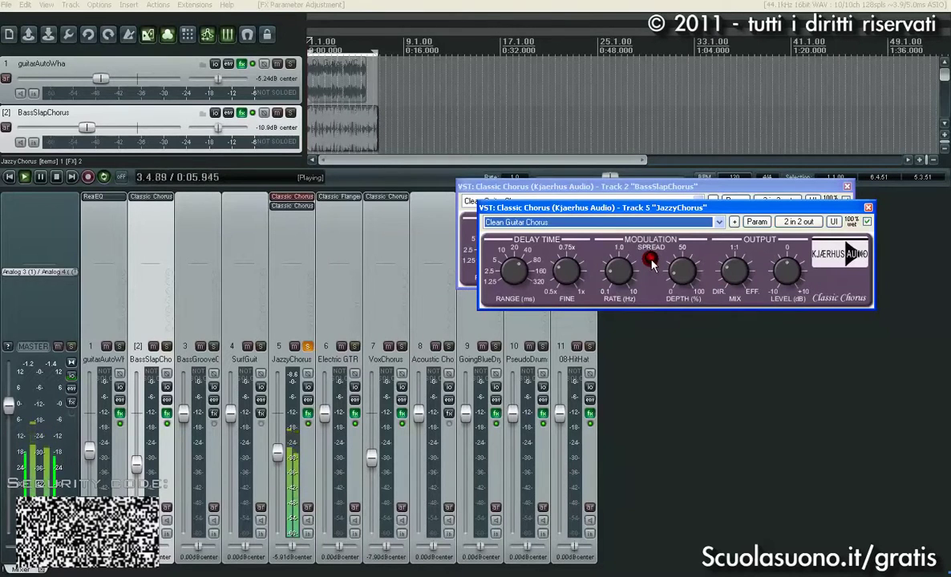
Stop playback, close both Classic Chorus windows and solo the BassSlapChorus track exclusively
{"action": "key", "text": "space"}
{"action": "left_click", "coordinate": [868, 208]}
{"action": "left_click", "coordinate": [846, 187]}
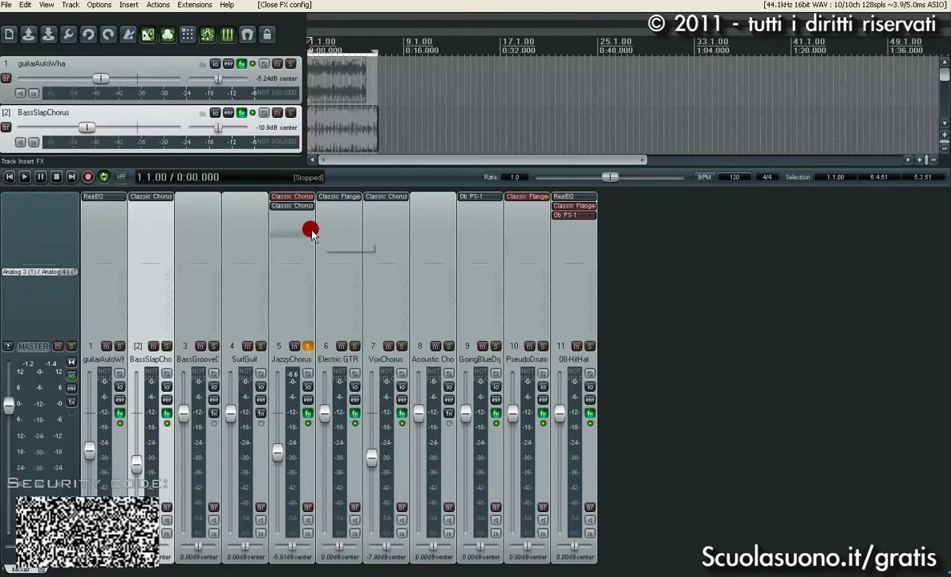
{"action": "left_click", "coordinate": [166, 346], "text": "ctrl"}
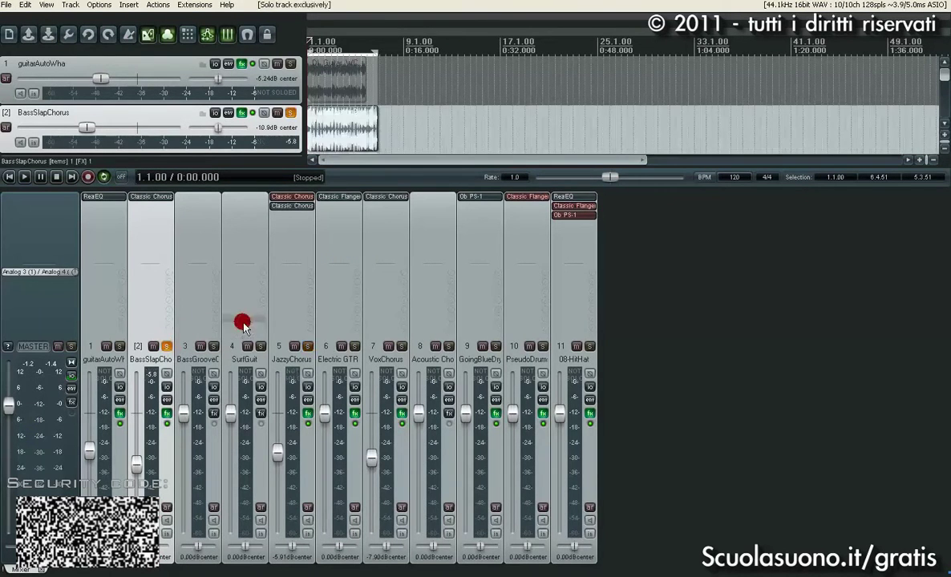
Duplicate the BassSlapChorus track and close the Classic Chorus windows of both the original and the copy
{"action": "left_click", "coordinate": [151, 196]}
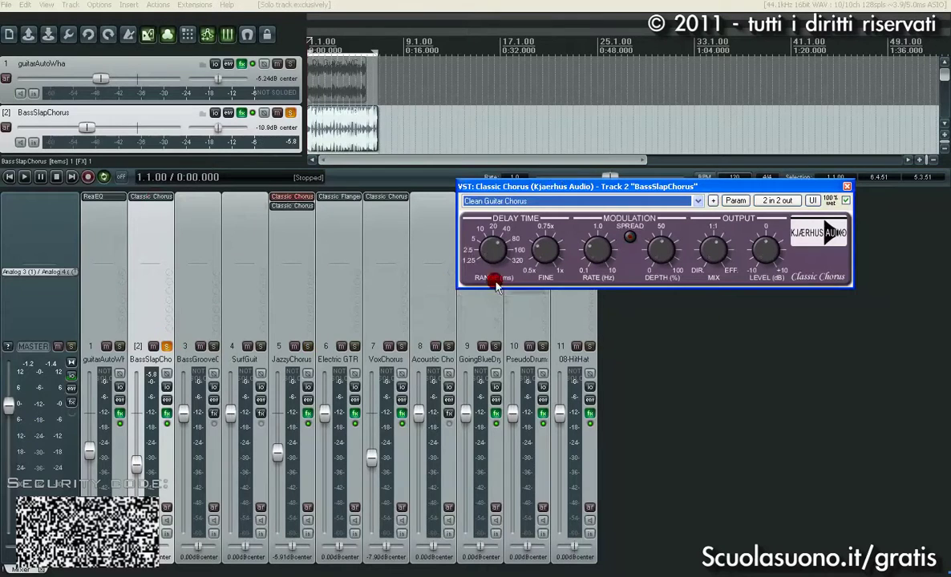
{"action": "right_click", "coordinate": [160, 559]}
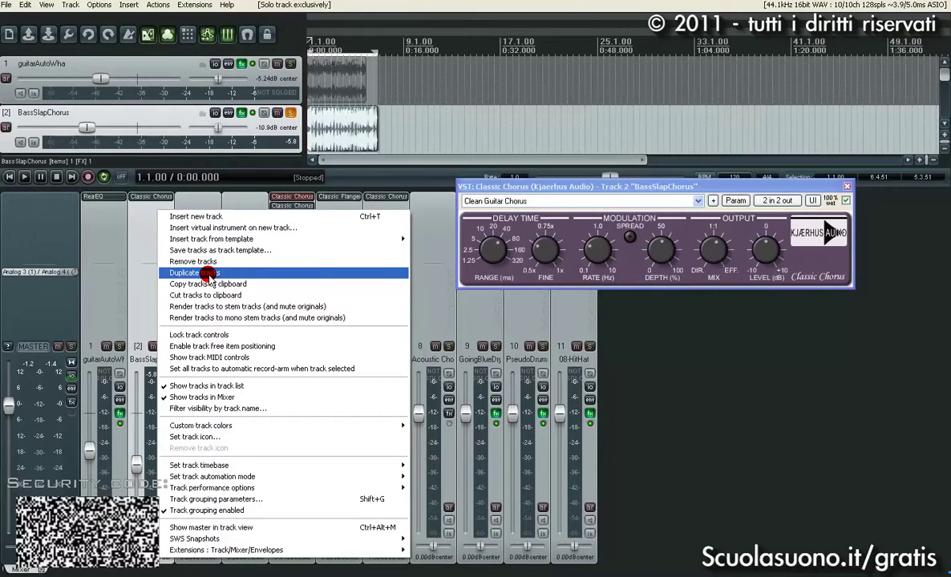
{"action": "left_click", "coordinate": [208, 275]}
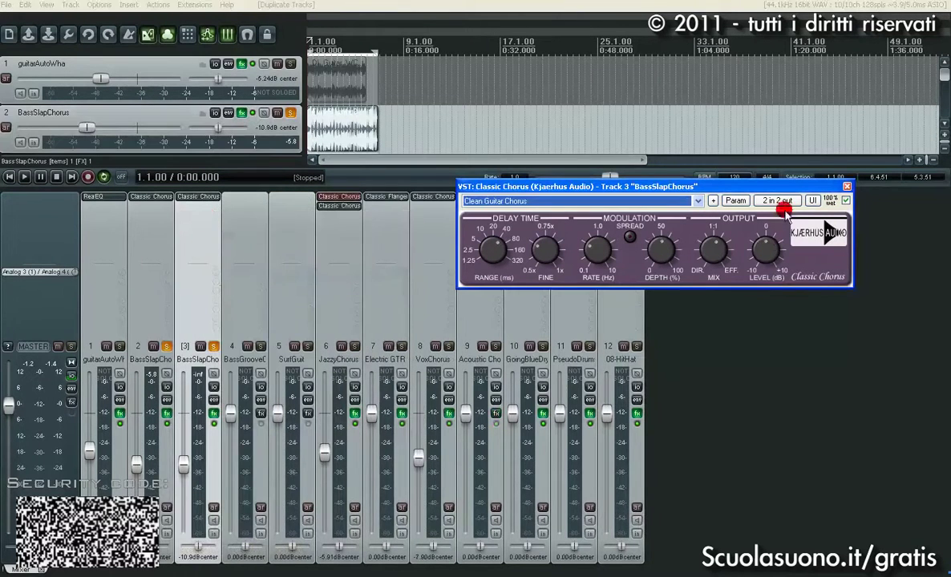
{"action": "left_click", "coordinate": [846, 189]}
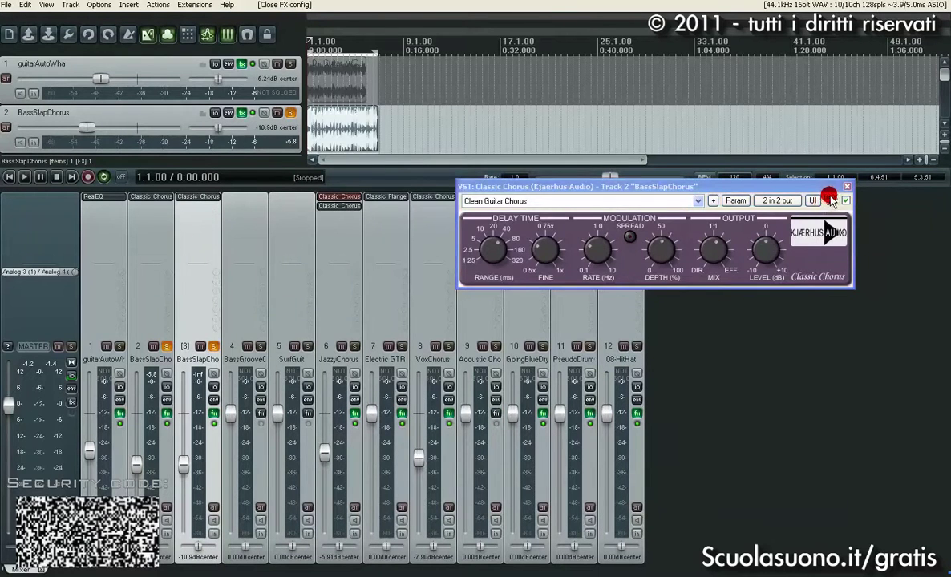
{"action": "left_click", "coordinate": [842, 189]}
Delete the audio item and remove the Classic Chorus from the duplicated BassSlapChorus track
{"action": "left_click", "coordinate": [151, 523]}
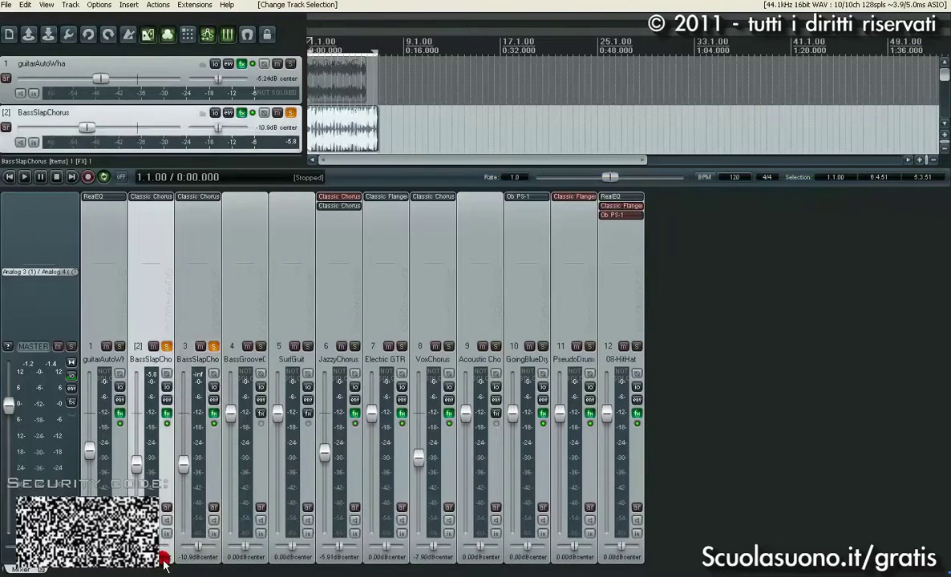
{"action": "left_click", "coordinate": [195, 559]}
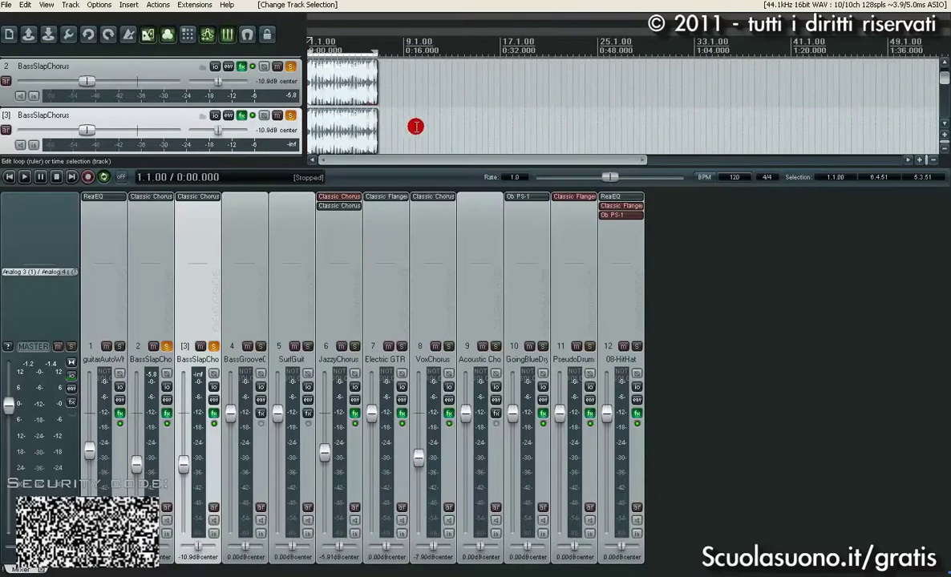
{"action": "left_click", "coordinate": [325, 138]}
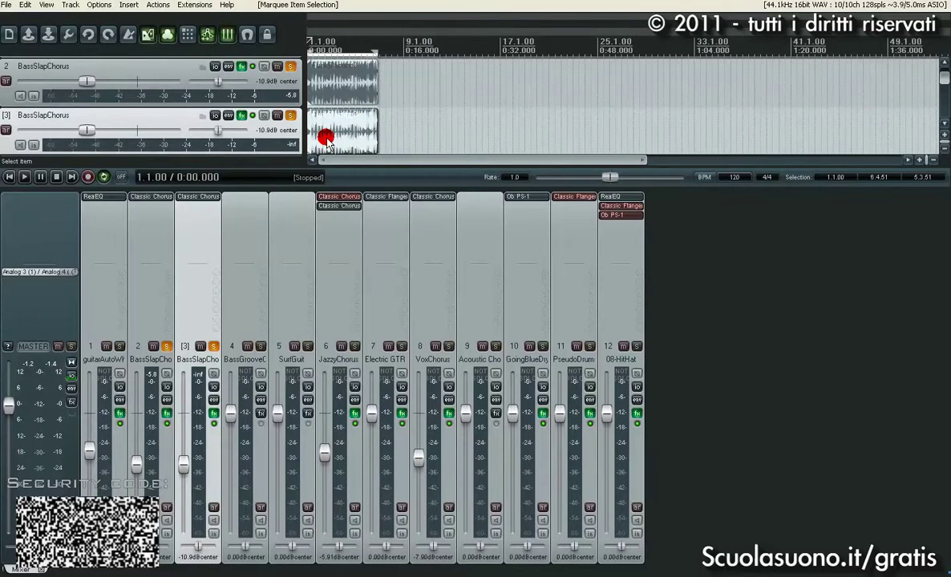
{"action": "key", "text": "Delete"}
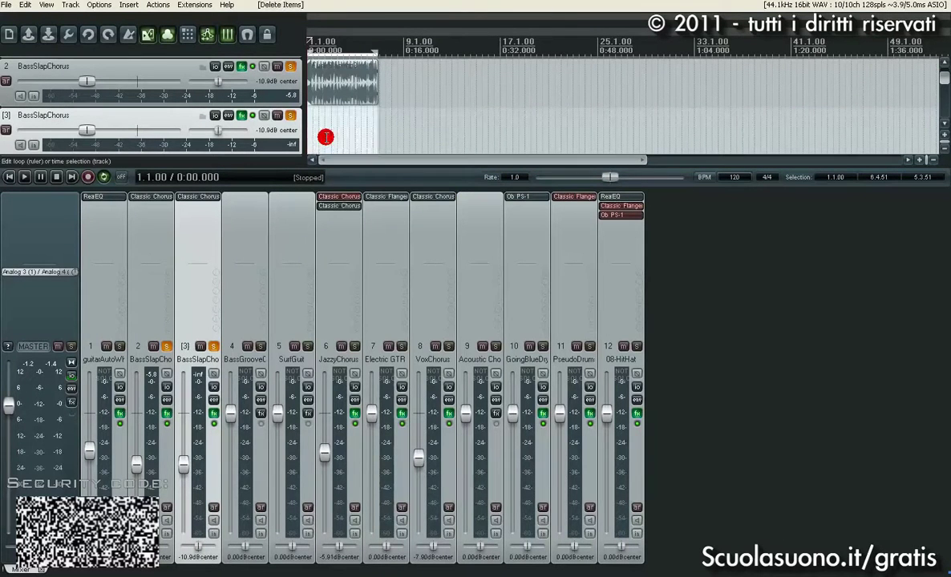
{"action": "left_click", "coordinate": [189, 197], "text": "alt"}
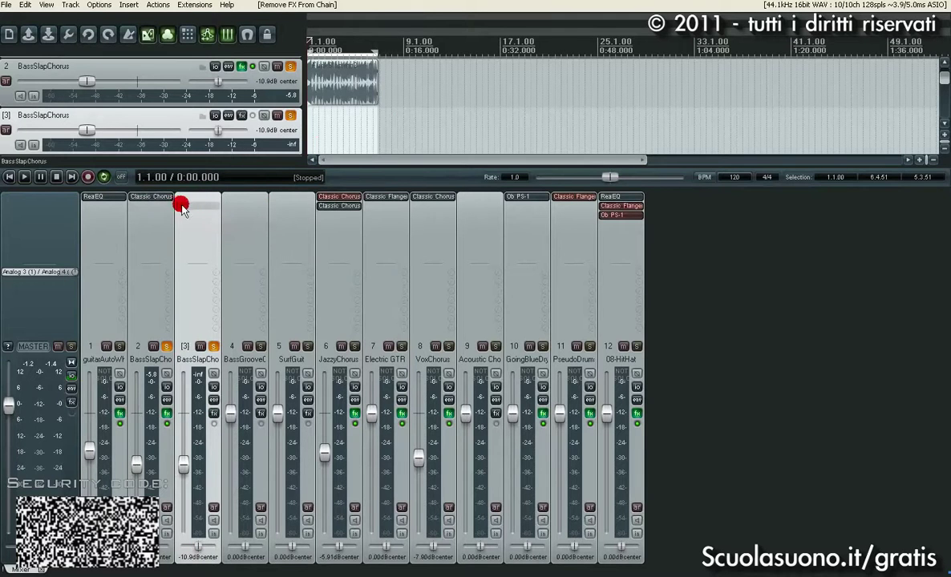
Solo the duplicated track exclusively and move the Classic Chorus onto it from the original BassSlapChorus track
{"action": "left_click", "coordinate": [153, 201]}
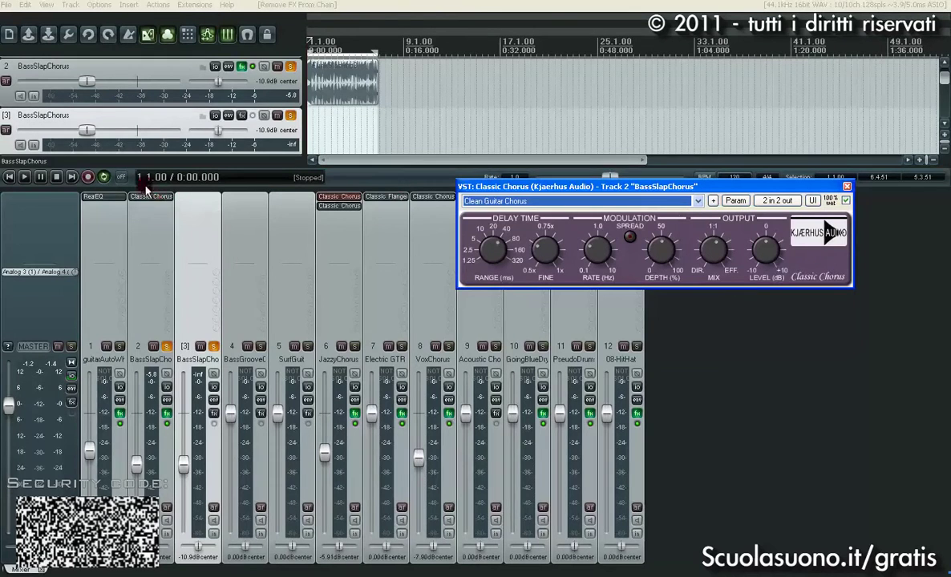
{"action": "left_click", "coordinate": [214, 346], "text": "ctrl+alt"}
{"action": "left_click", "coordinate": [847, 186]}
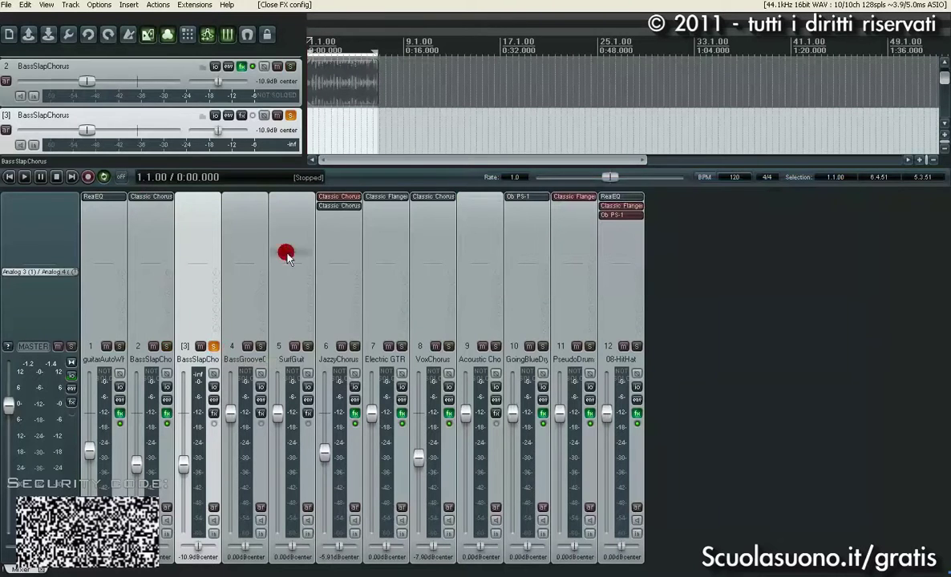
{"action": "left_click_drag", "start_coordinate": [160, 203], "coordinate": [196, 200]}
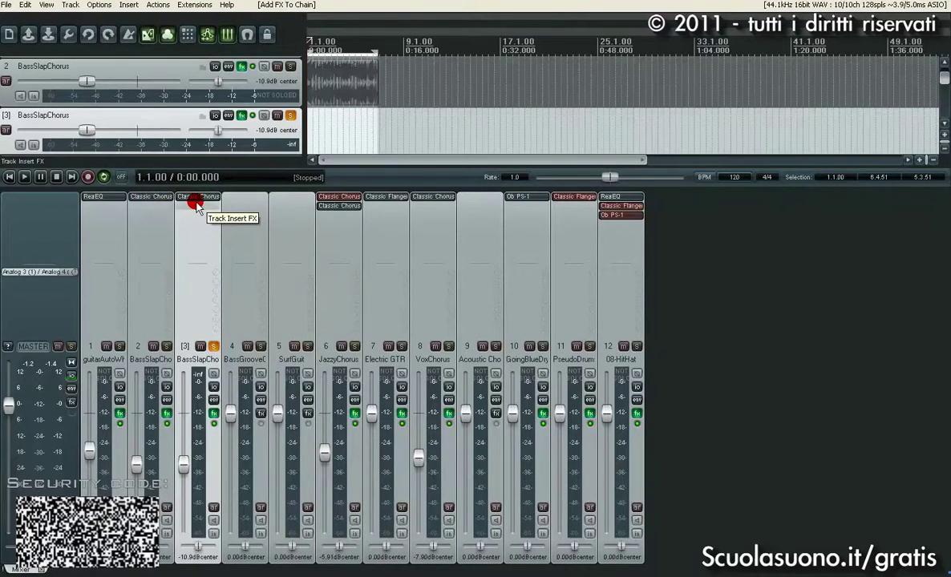
{"action": "left_click", "coordinate": [153, 198], "text": "alt"}
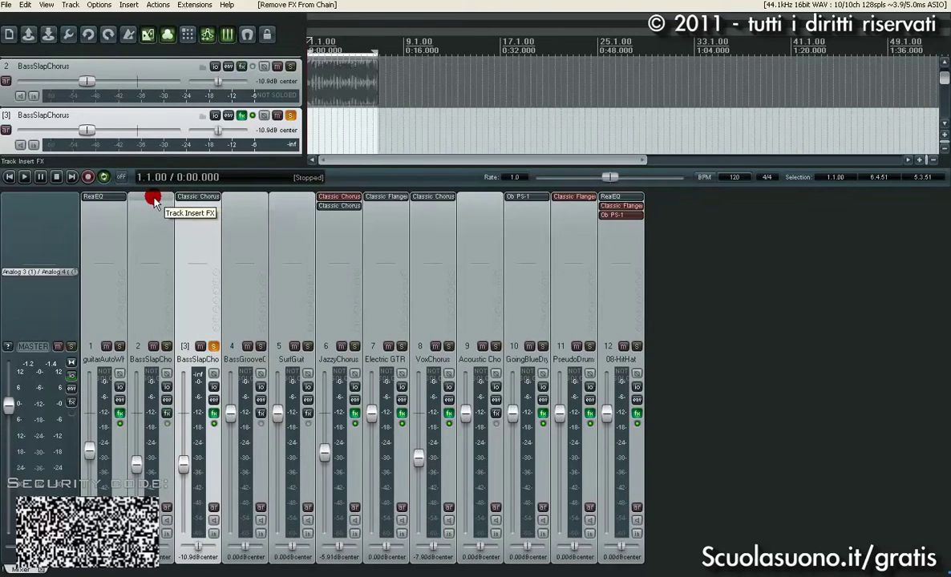
Rename the duplicated track SEND and route a send to it from the BassSlapChorus track
{"action": "double_click", "coordinate": [207, 360]}
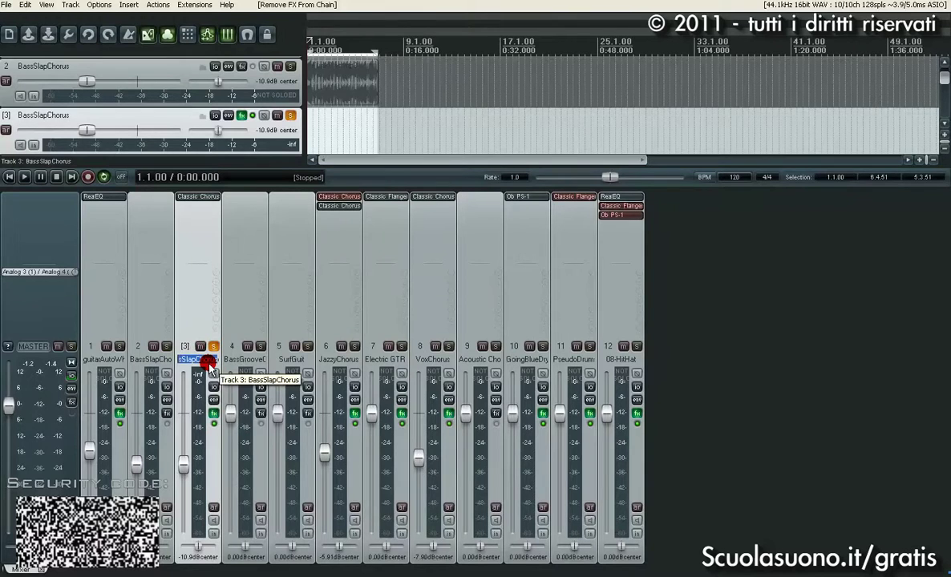
{"action": "type", "text": "SEND"}
{"action": "key", "text": "Return"}
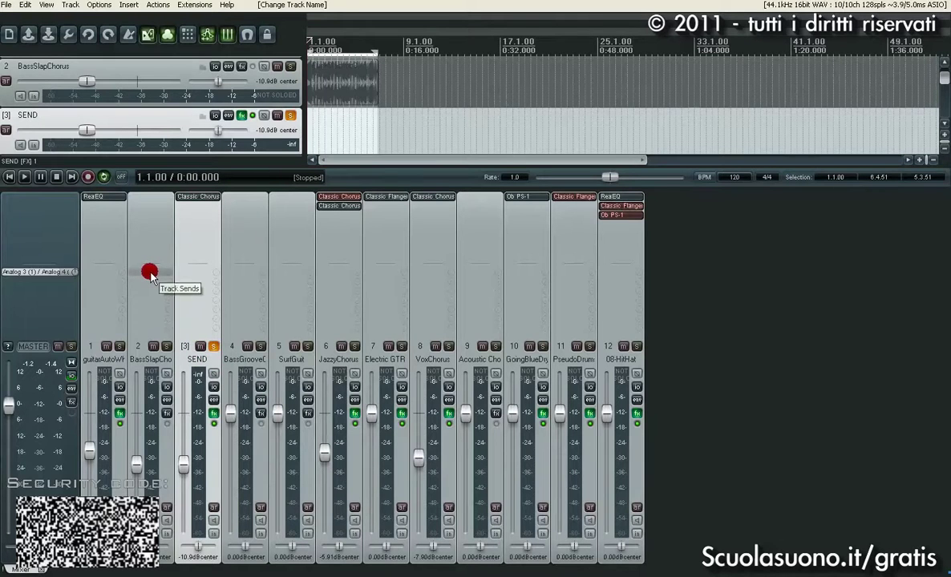
{"action": "left_click_drag", "start_coordinate": [147, 273], "coordinate": [182, 275]}
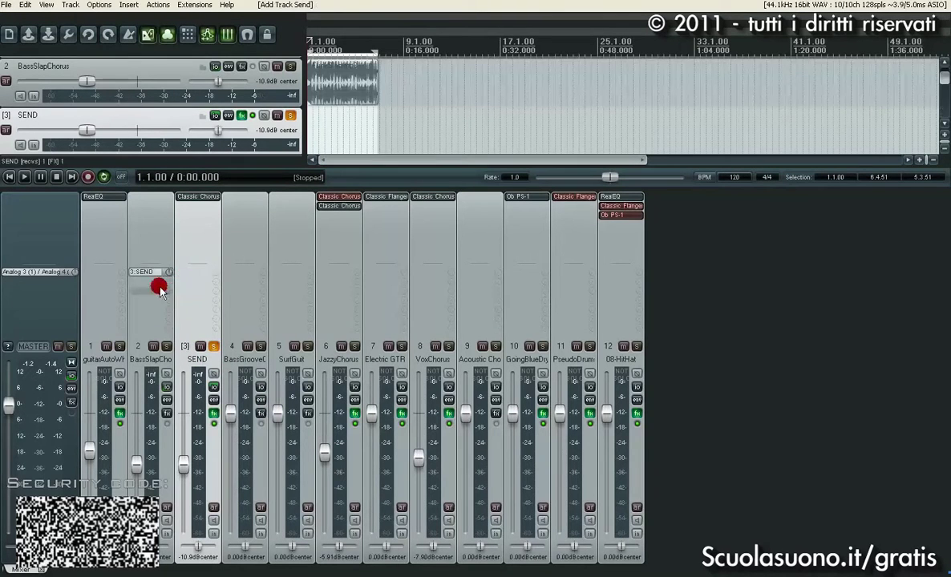
Turn the track 3 Classic Chorus output mix fully to effect and rename the track receive chorus
{"action": "left_click", "coordinate": [200, 202]}
{"action": "left_click_drag", "start_coordinate": [209, 8], "coordinate": [663, 207]}
{"action": "left_click_drag", "start_coordinate": [720, 278], "coordinate": [721, 212]}
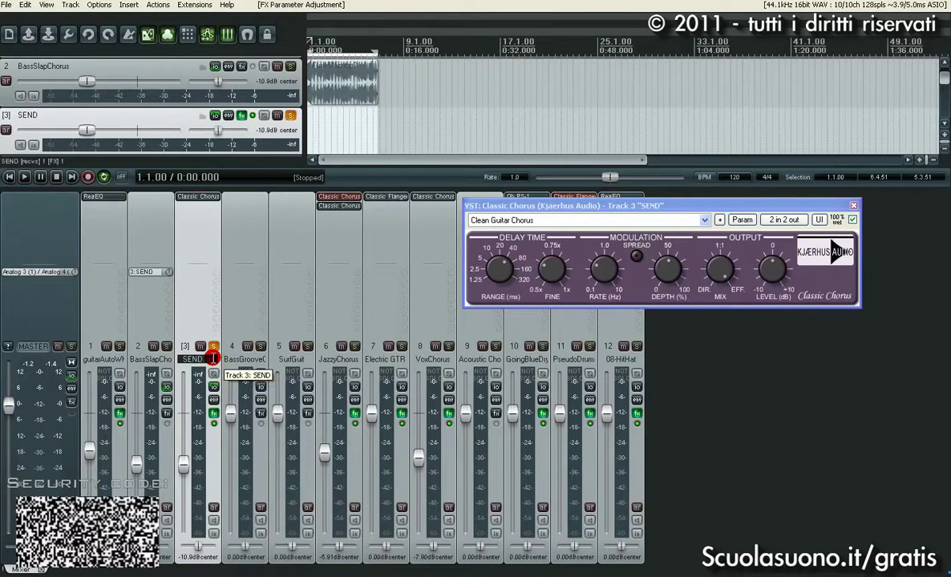
{"action": "key", "text": "Return"}
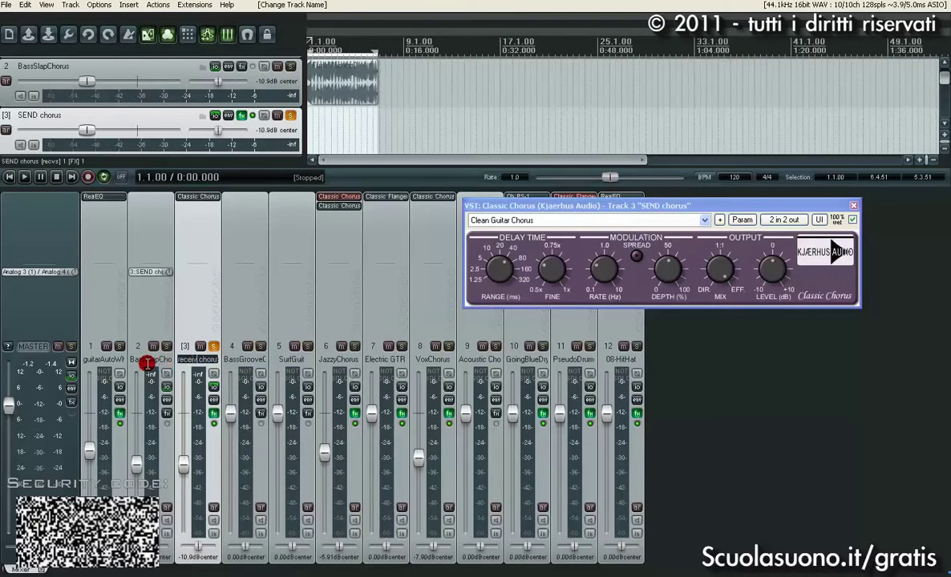
{"action": "key", "text": "Return"}
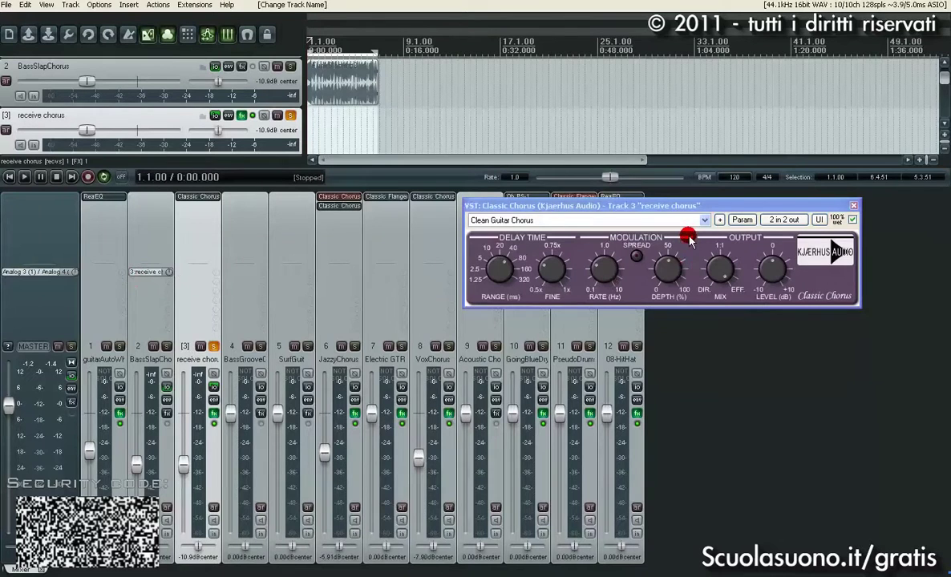
Play BassSlapChorus and receive chorus soloed together and raise the receive chorus volume to -2.12 dB
{"action": "left_click", "coordinate": [166, 347]}
{"action": "key", "text": "space"}
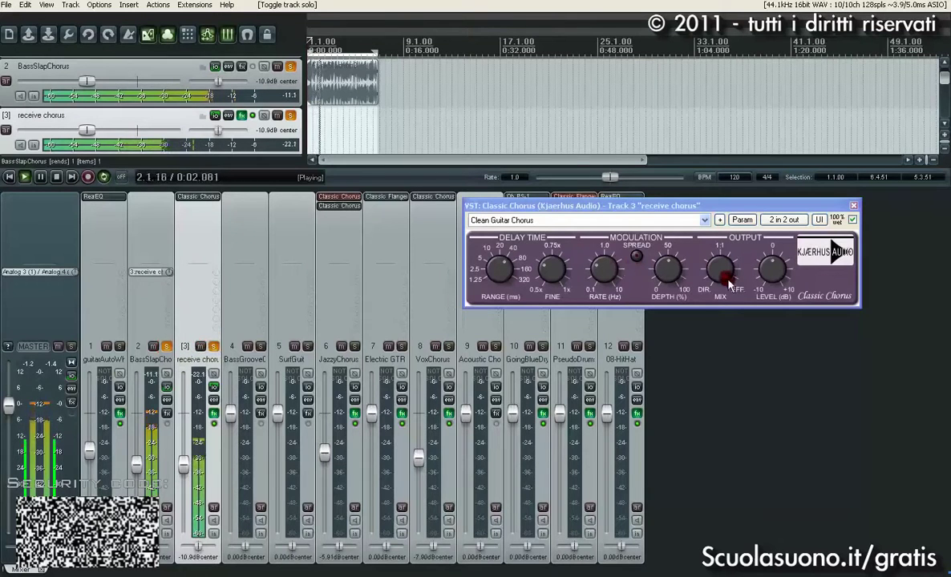
{"action": "mouse_move", "coordinate": [765, 276]}
{"action": "left_mouse_down"}
{"action": "mouse_move", "coordinate": [765, 253]}
{"action": "mouse_move", "coordinate": [769, 267]}
{"action": "left_mouse_up"}
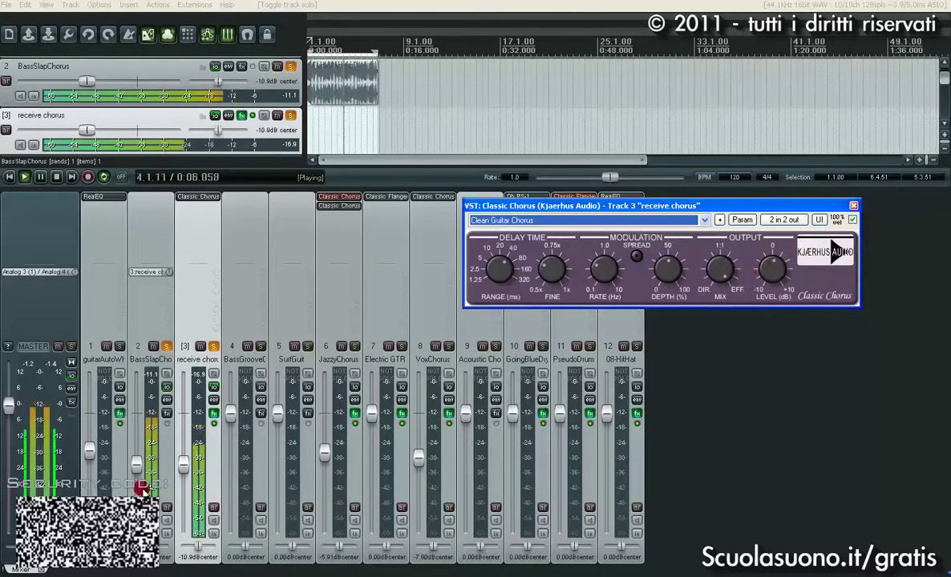
{"action": "left_click_drag", "start_coordinate": [182, 467], "coordinate": [182, 440]}
{"action": "key", "text": "space"}
Solo the receive chorus track exclusively and insert ReaEQ (Cockos) ahead of its Classic Chorus
{"action": "left_click", "coordinate": [213, 347], "text": "ctrl"}
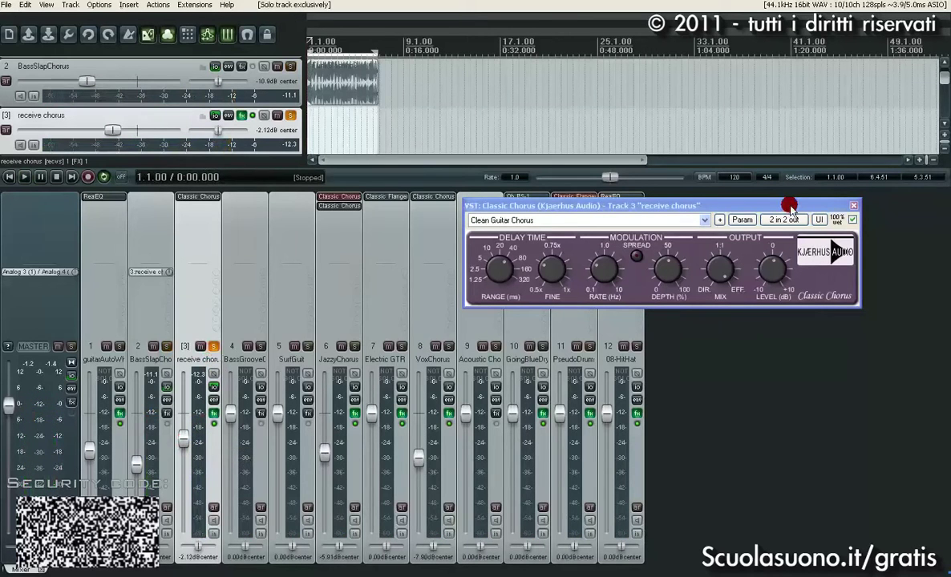
{"action": "left_click", "coordinate": [854, 206]}
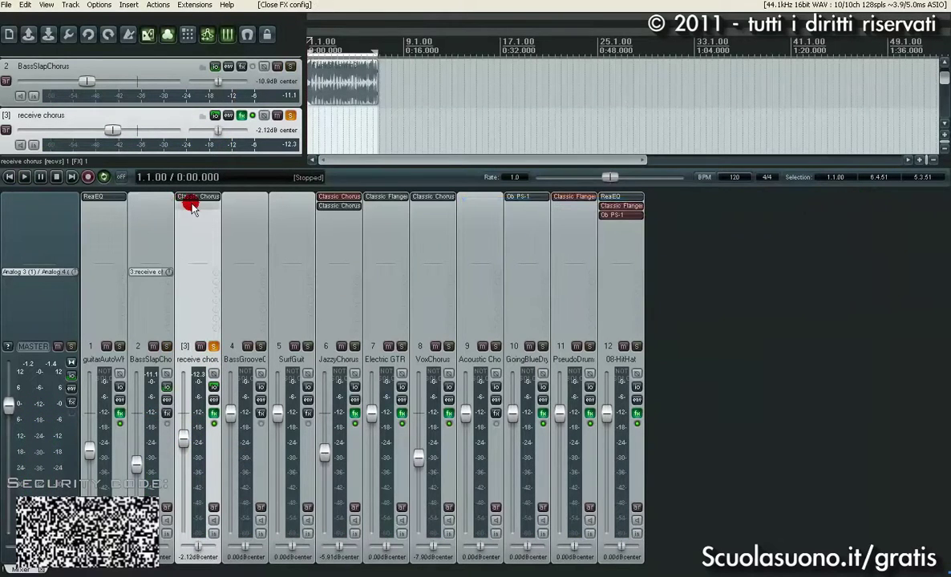
{"action": "double_click", "coordinate": [183, 205]}
{"action": "double_click", "coordinate": [298, 273]}
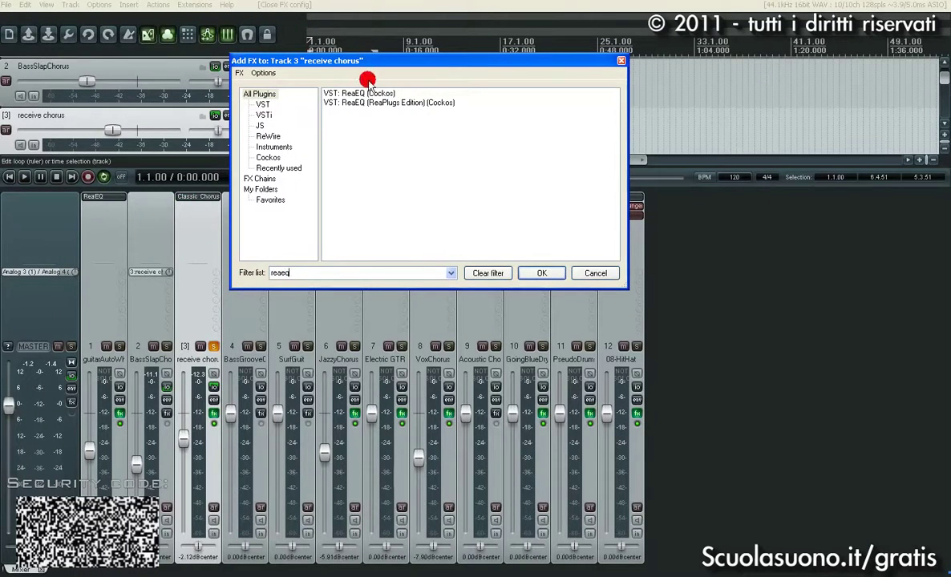
{"action": "double_click", "coordinate": [342, 93]}
{"action": "left_click_drag", "start_coordinate": [323, 9], "coordinate": [688, 97]}
{"action": "mouse_move", "coordinate": [199, 211]}
{"action": "left_mouse_down"}
{"action": "mouse_move", "coordinate": [205, 202]}
{"action": "mouse_move", "coordinate": [193, 197]}
{"action": "left_mouse_up"}
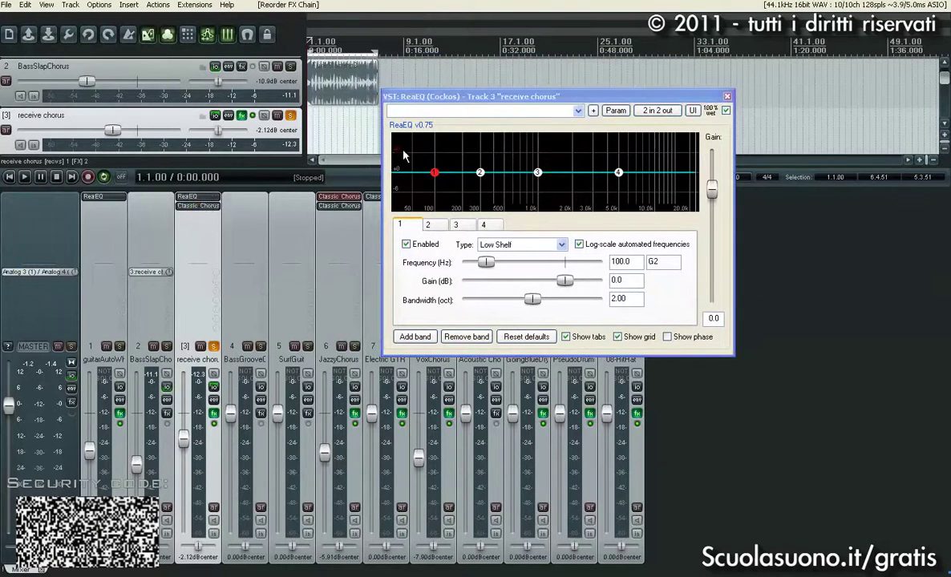
Set the ReaEQ low shelf band to -120 dB gain at 188.3 Hz to cut the low frequencies
{"action": "left_click_drag", "start_coordinate": [433, 173], "coordinate": [479, 219]}
{"action": "left_click", "coordinate": [675, 95]}
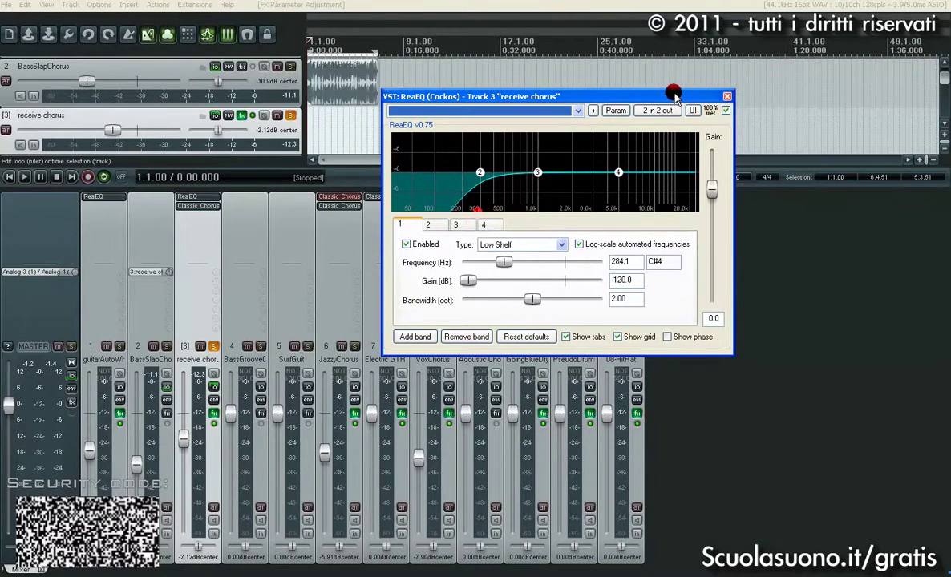
{"action": "left_click_drag", "start_coordinate": [676, 94], "coordinate": [783, 181]}
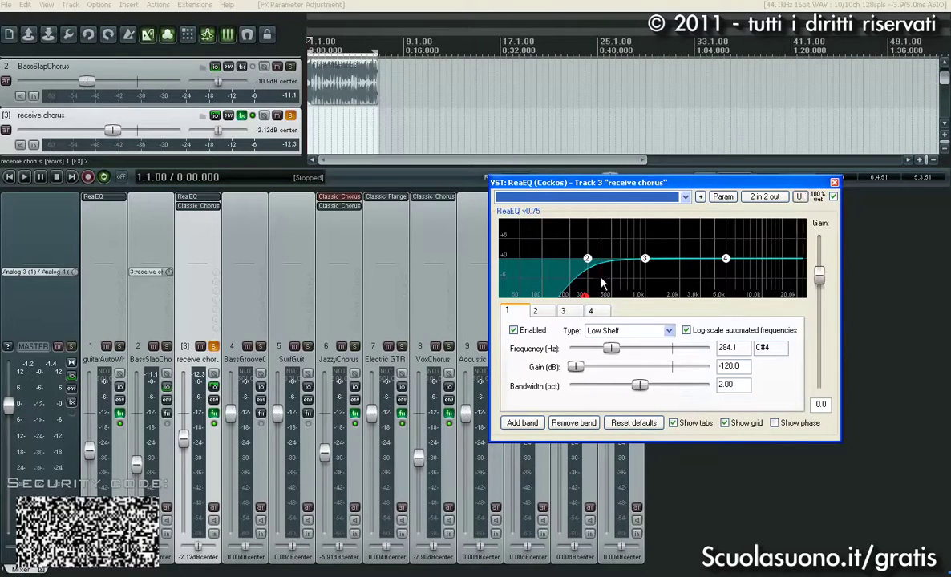
{"action": "mouse_move", "coordinate": [586, 301]}
{"action": "left_click_drag", "start_coordinate": [586, 301], "coordinate": [560, 309]}
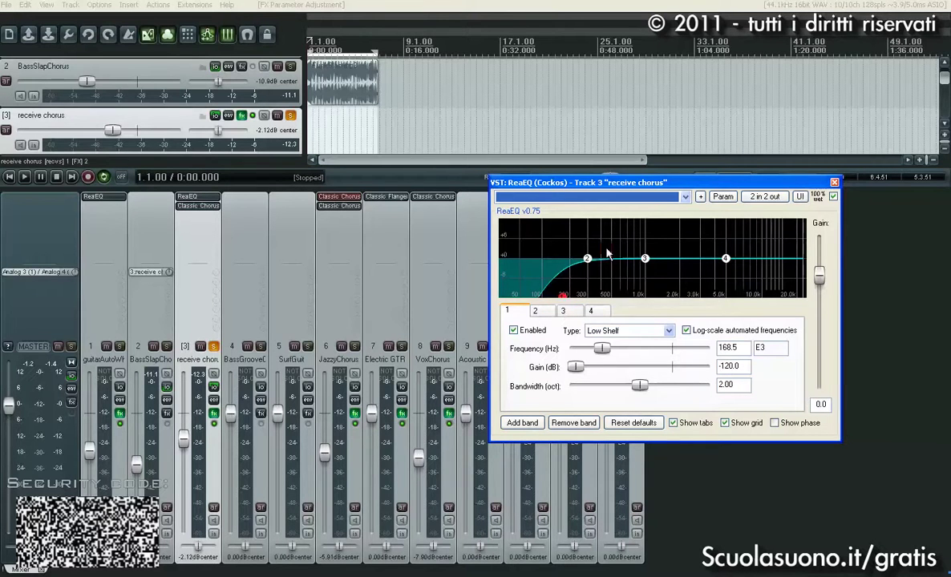
{"action": "left_click_drag", "start_coordinate": [562, 297], "coordinate": [567, 298]}
Play the soloed receive chorus track and raise the low shelf frequency to 240.8 Hz
{"action": "left_click", "coordinate": [394, 255]}
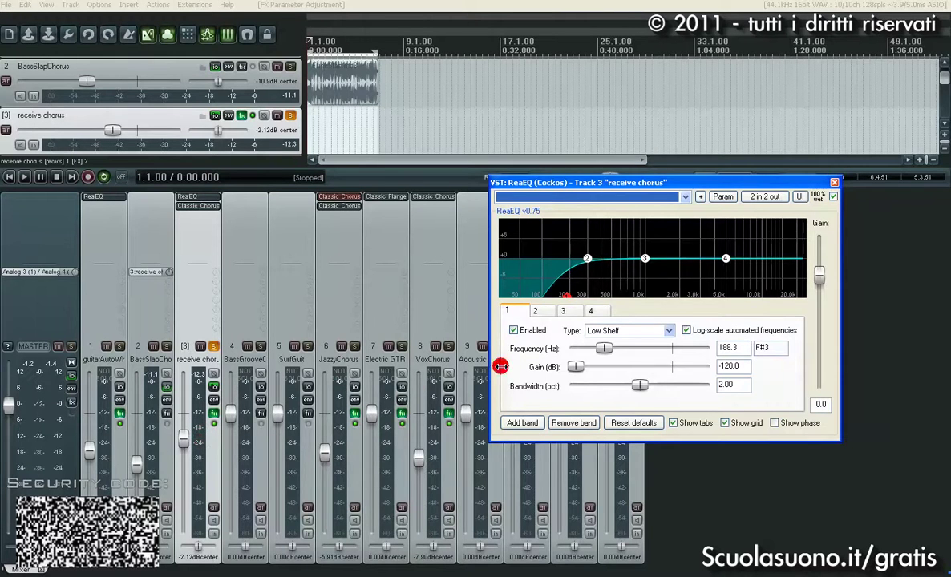
{"action": "key", "text": "space"}
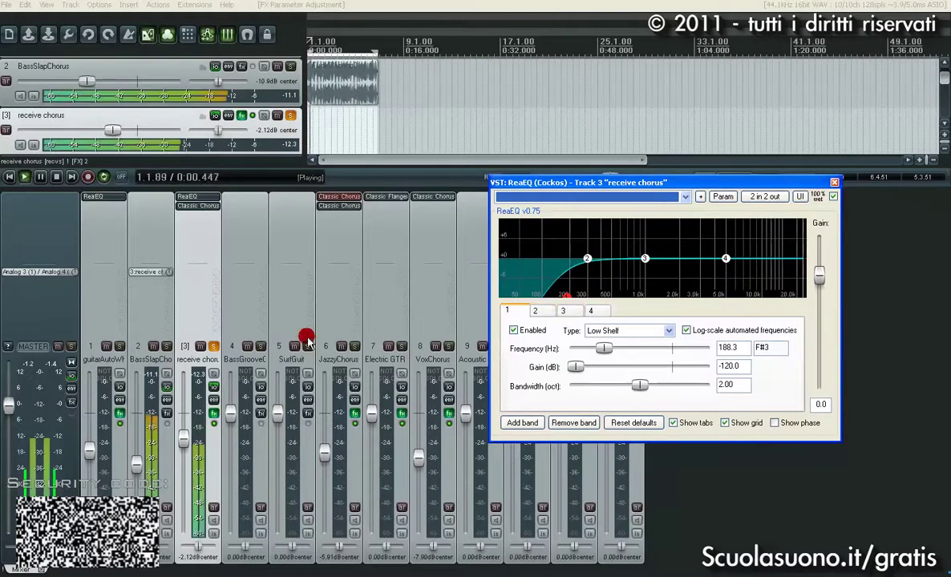
{"action": "left_click_drag", "start_coordinate": [567, 296], "coordinate": [578, 301]}
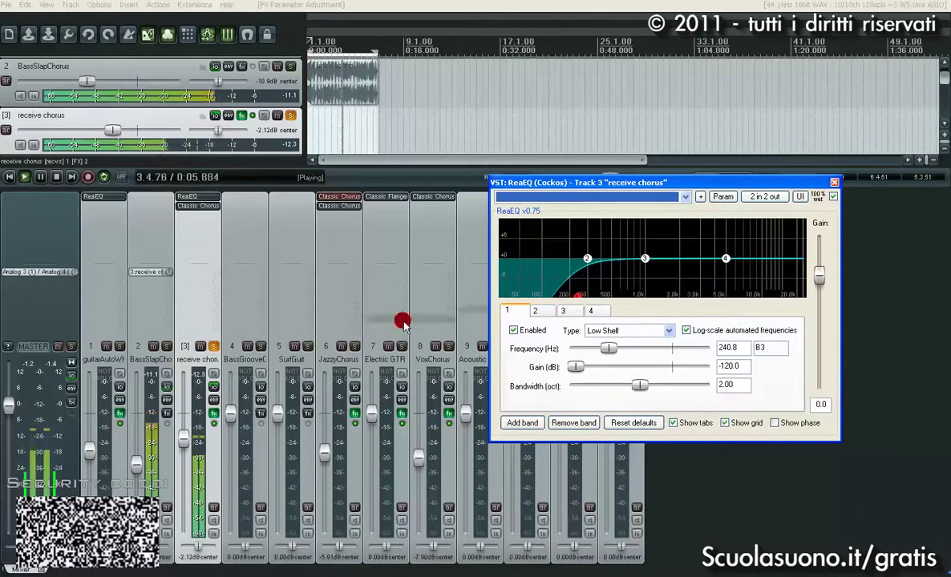
With BassSlapChorus also soloed, sweep the low shelf frequency to 185 Hz and raise the receive chorus volume to -0.02 dB
{"action": "left_click", "coordinate": [166, 346]}
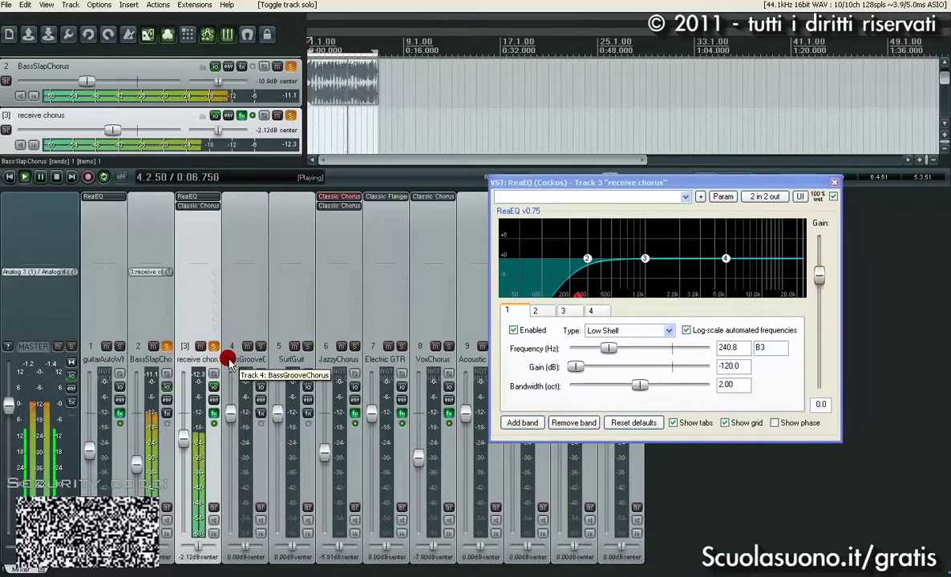
{"action": "mouse_move", "coordinate": [576, 301]}
{"action": "left_click_drag", "start_coordinate": [576, 300], "coordinate": [491, 327]}
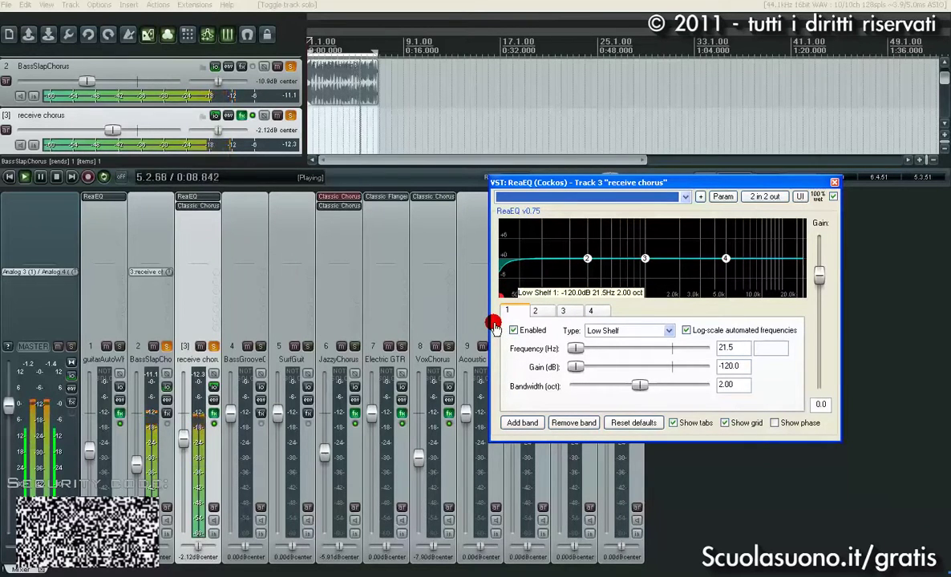
{"action": "left_click_drag", "start_coordinate": [495, 323], "coordinate": [558, 304]}
{"action": "left_click_drag", "start_coordinate": [184, 441], "coordinate": [218, 415]}
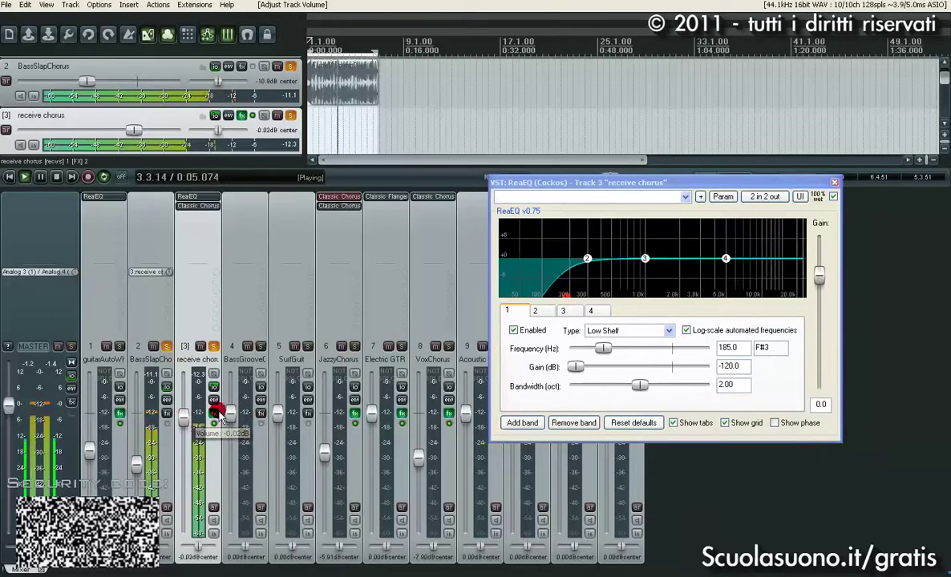
{"action": "left_click", "coordinate": [834, 183]}
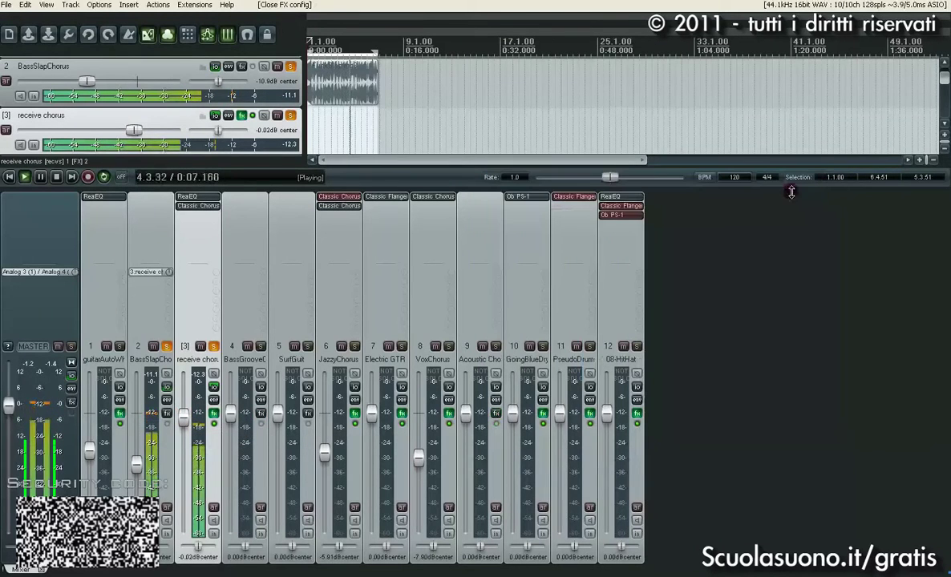
Switch on modulation Spread in the receive chorus track's Classic Chorus and lower that track's volume to -6.87 dB
{"action": "left_click", "coordinate": [192, 207]}
{"action": "left_click", "coordinate": [634, 257]}
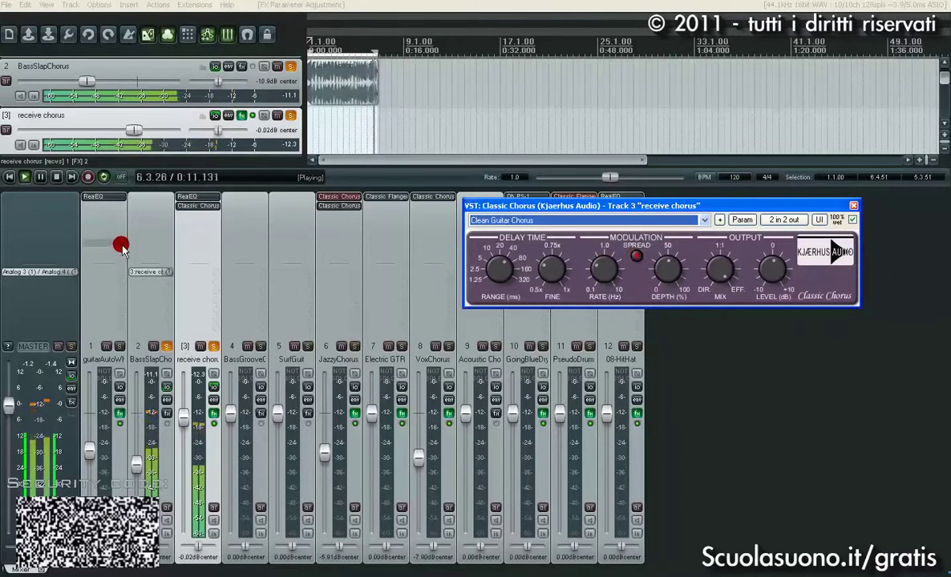
{"action": "left_click_drag", "start_coordinate": [176, 414], "coordinate": [179, 454]}
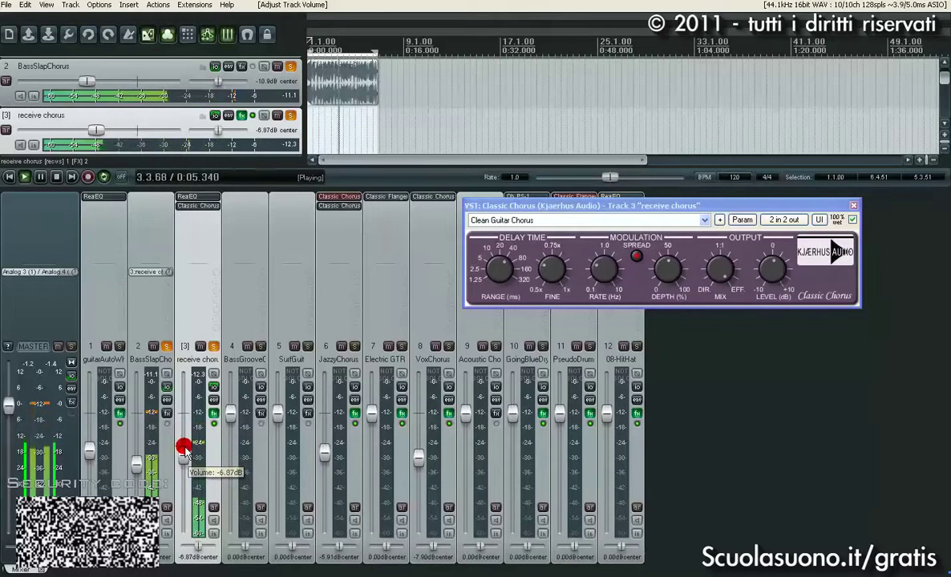
{"action": "key", "text": "space"}
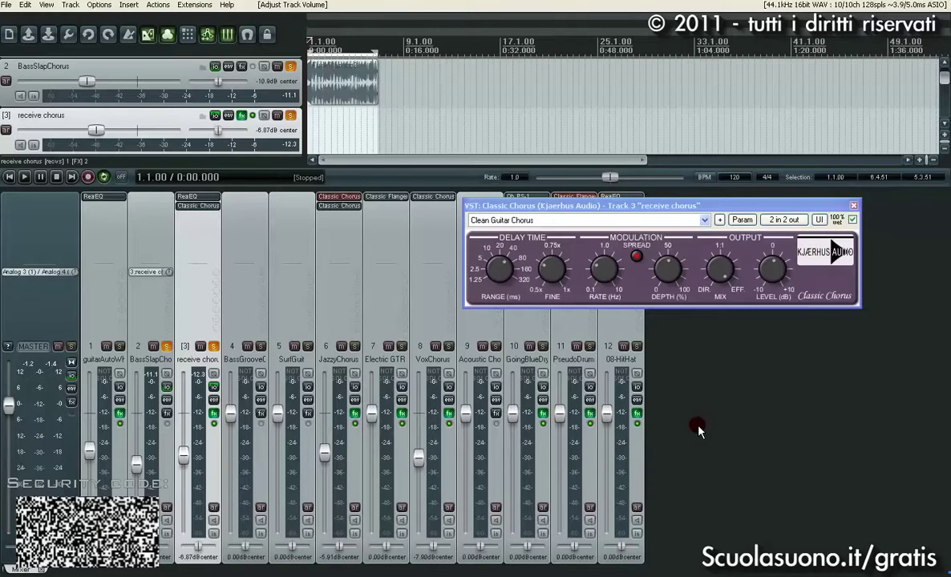
{"action": "left_click", "coordinate": [853, 208]}
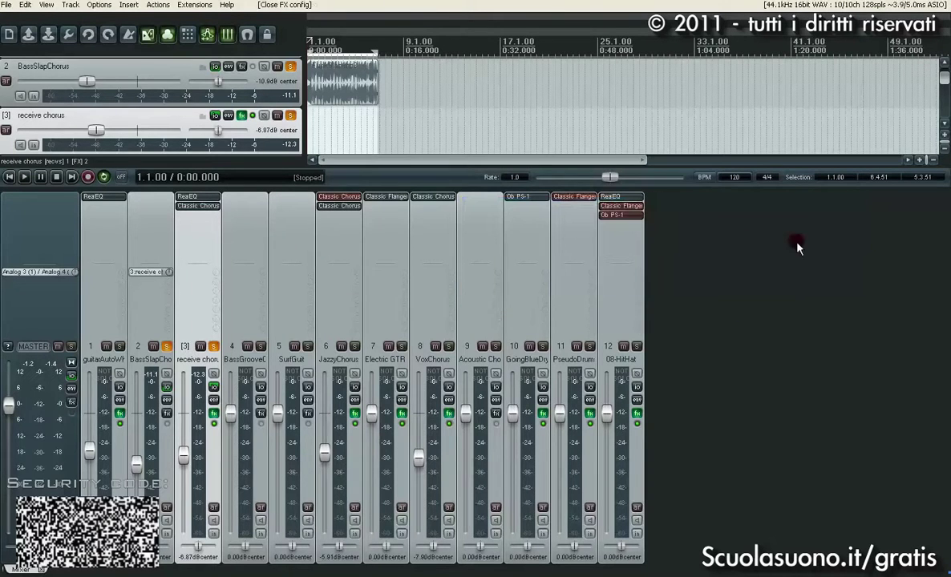
Solo the BassGrooveChorus track exclusively and set the time selection to its supergroove100c_b.wav item
{"action": "left_click", "coordinate": [184, 364]}
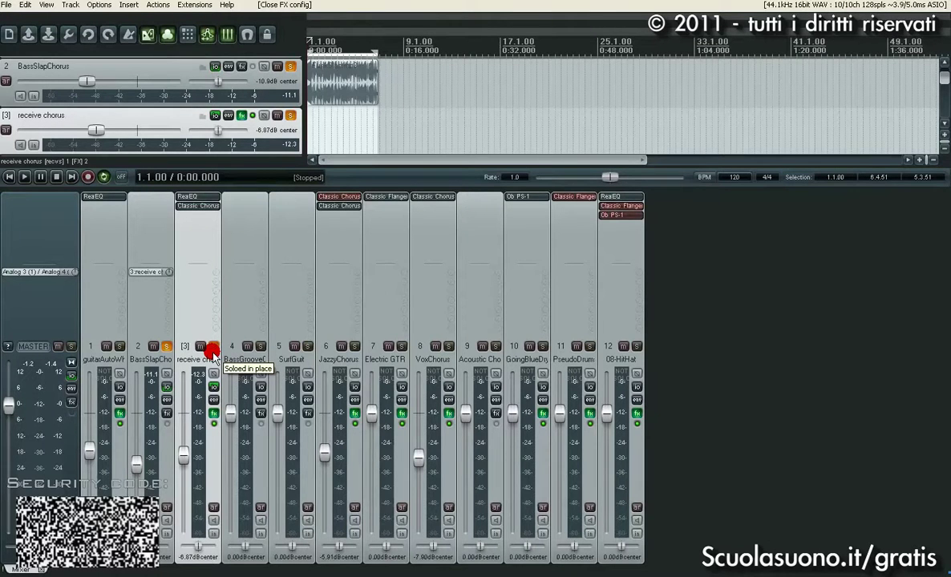
{"action": "left_click", "coordinate": [251, 557]}
{"action": "left_click", "coordinate": [259, 346], "text": "ctrl+alt"}
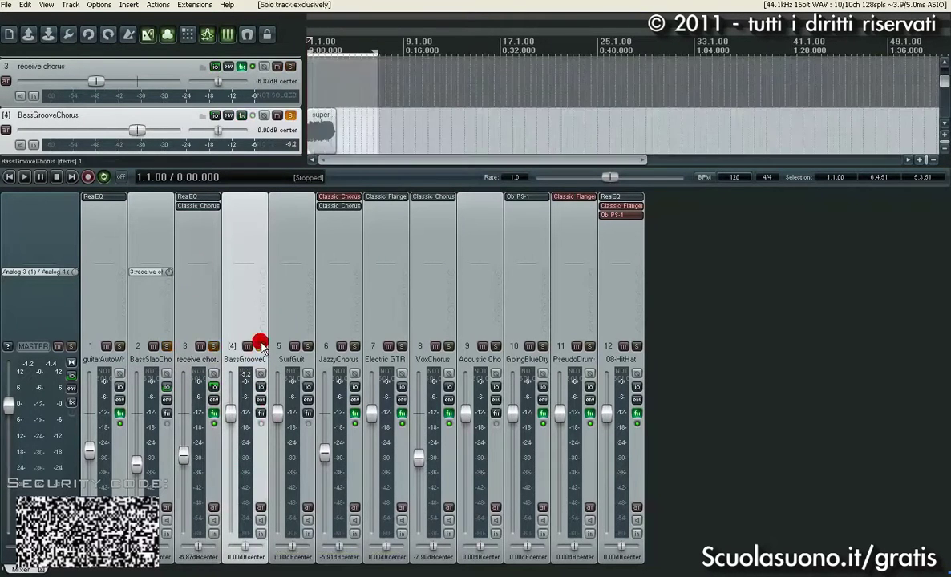
{"action": "left_click", "coordinate": [206, 557]}
{"action": "left_click", "coordinate": [232, 556]}
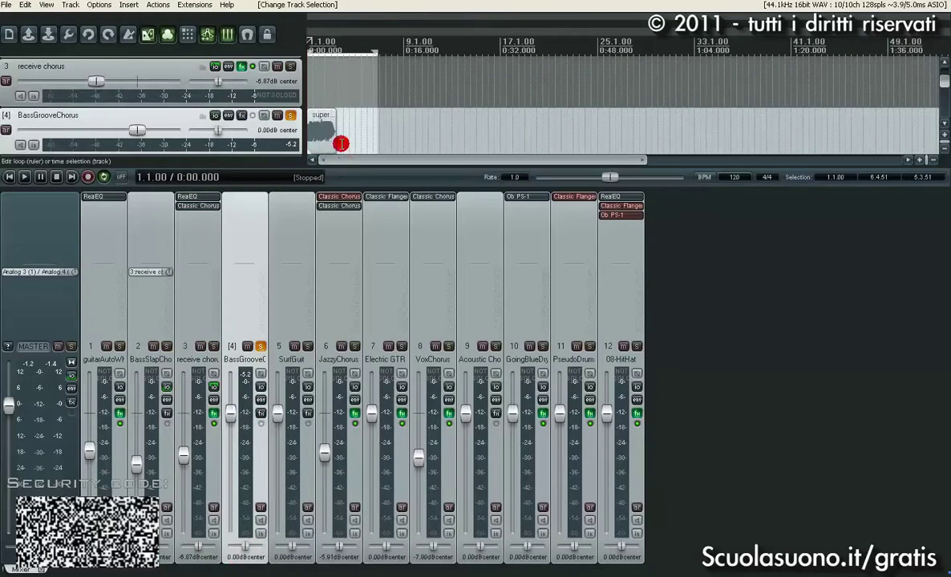
{"action": "left_click", "coordinate": [327, 140]}
{"action": "double_click", "coordinate": [329, 142], "text": "shift"}
{"action": "scroll", "coordinate": [348, 126], "scroll_direction": "up", "scroll_amount": 5}
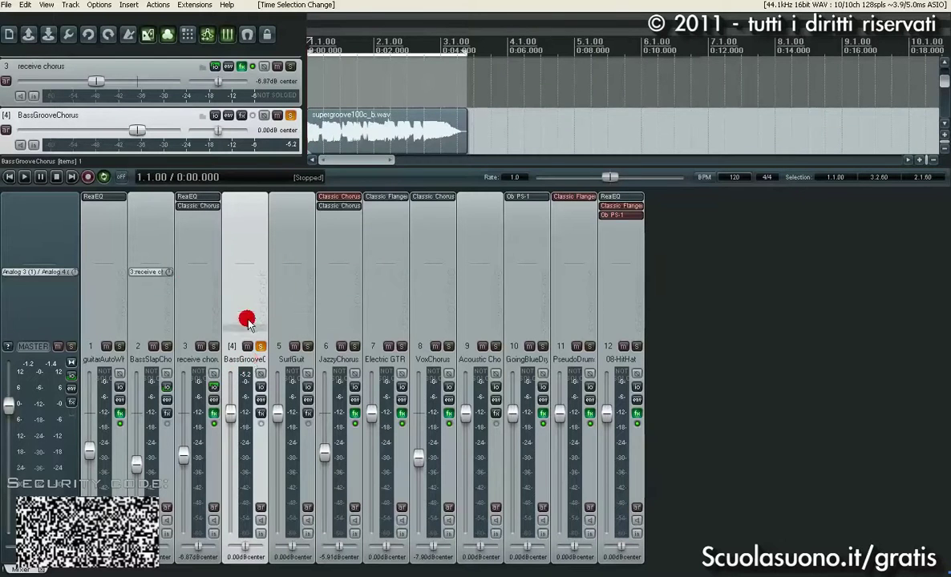
Add a send from BassGrooveChorus to the receive chorus track, review that track's ReaEQ and start playback
{"action": "left_click_drag", "start_coordinate": [246, 277], "coordinate": [187, 259]}
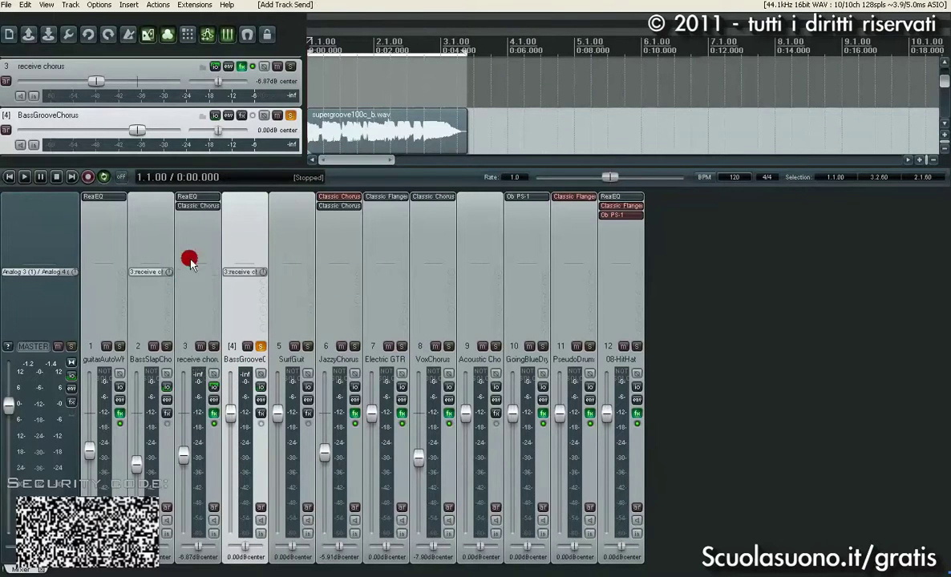
{"action": "left_click", "coordinate": [199, 197]}
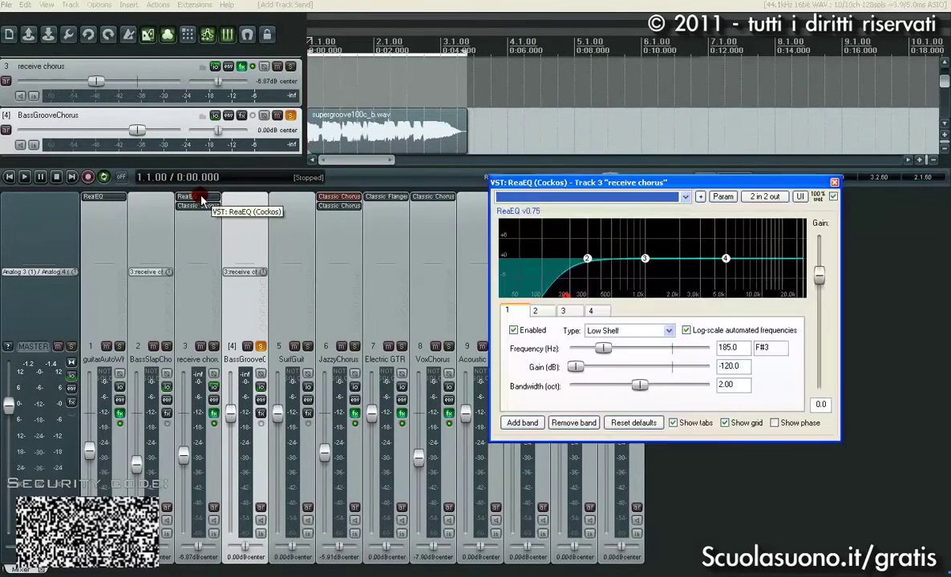
{"action": "left_click", "coordinate": [201, 199]}
{"action": "key", "text": "space"}
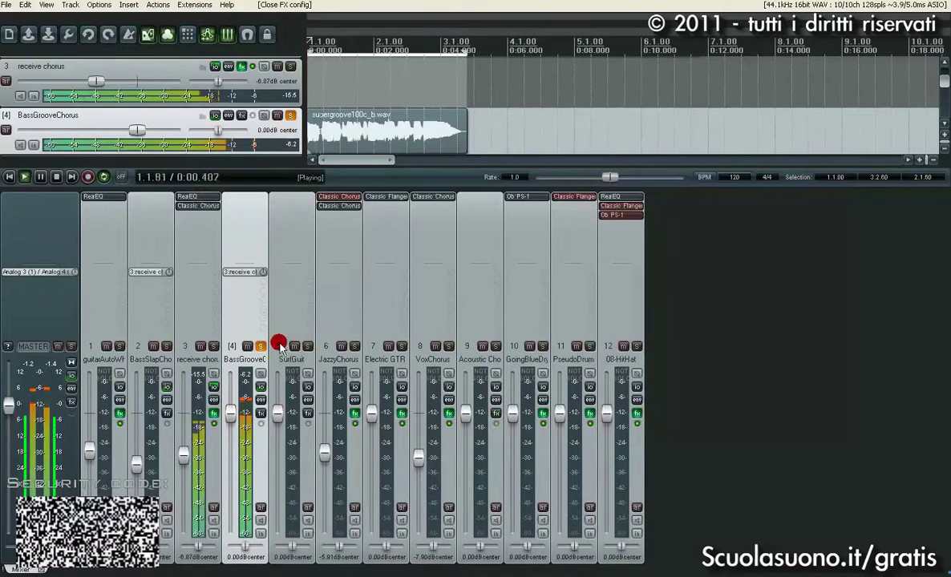
Sweep the receive chorus volume down to -56.8 dB and back up to -9.65 dB, and solo that track exclusively
{"action": "left_click_drag", "start_coordinate": [185, 454], "coordinate": [191, 520]}
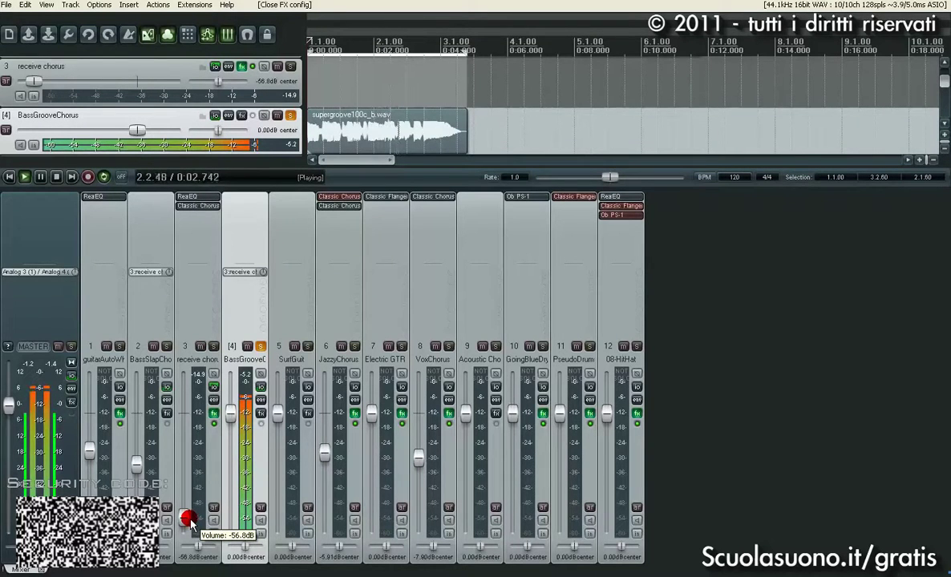
{"action": "left_click_drag", "start_coordinate": [190, 519], "coordinate": [191, 463]}
{"action": "left_click", "coordinate": [213, 347], "text": "ctrl"}
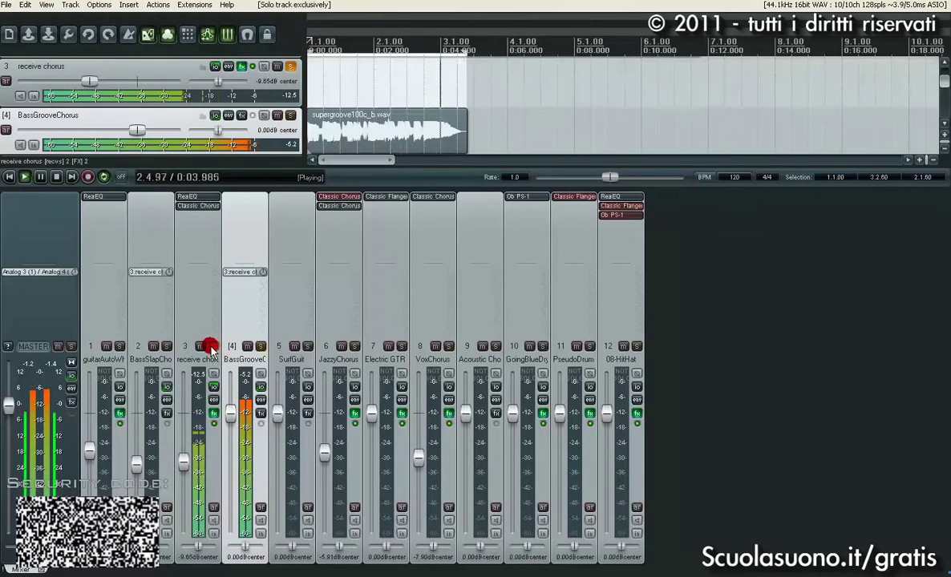
Mute BassSlapChorus and raise the ReaEQ low shelf frequency on the receive chorus track to 292.3 Hz
{"action": "left_click", "coordinate": [153, 347]}
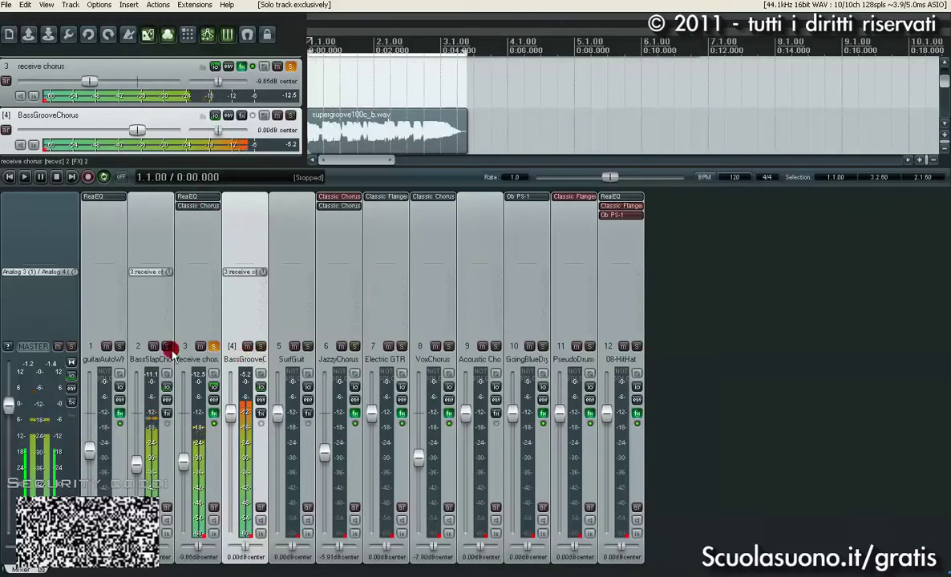
{"action": "key", "text": "space"}
{"action": "left_click", "coordinate": [201, 197]}
{"action": "left_click_drag", "start_coordinate": [564, 295], "coordinate": [597, 300]}
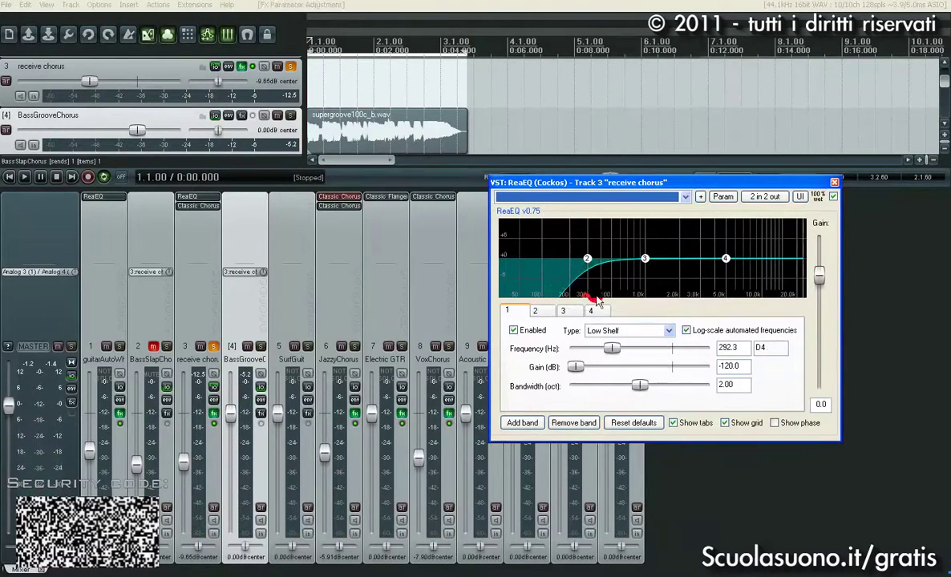
{"action": "left_click", "coordinate": [834, 183]}
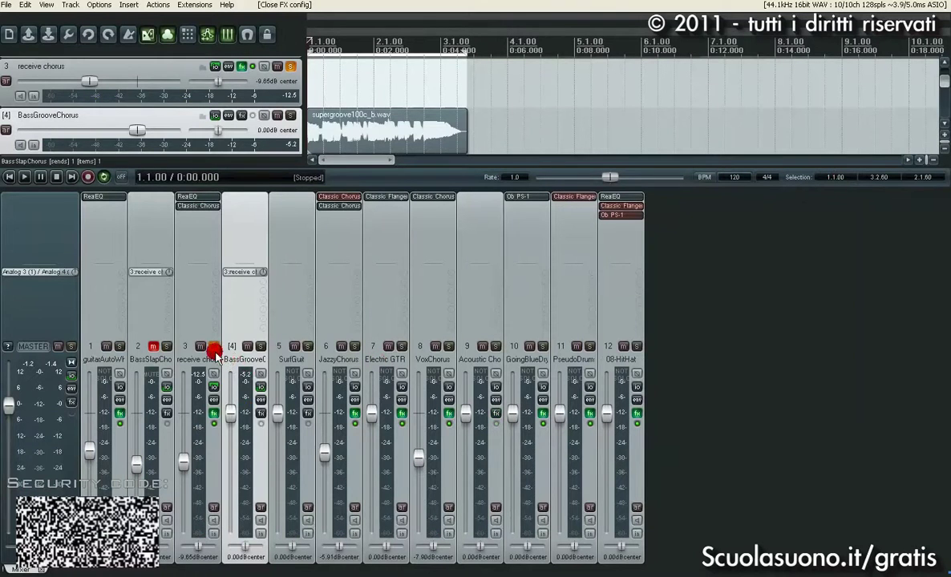
Play the loop with BassGrooveChorus also soloed and raise the receive chorus volume to -7.41 dB
{"action": "key", "text": "space"}
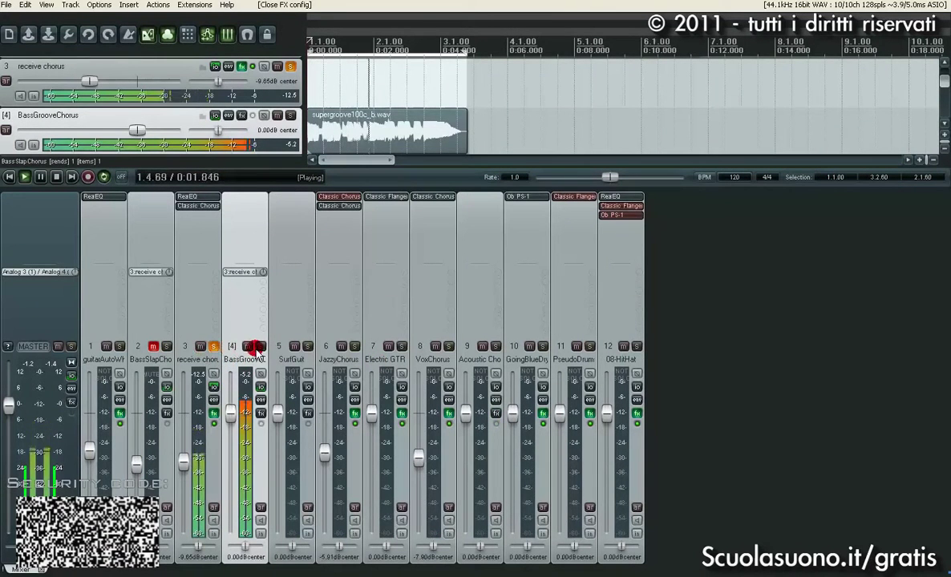
{"action": "left_click", "coordinate": [260, 347]}
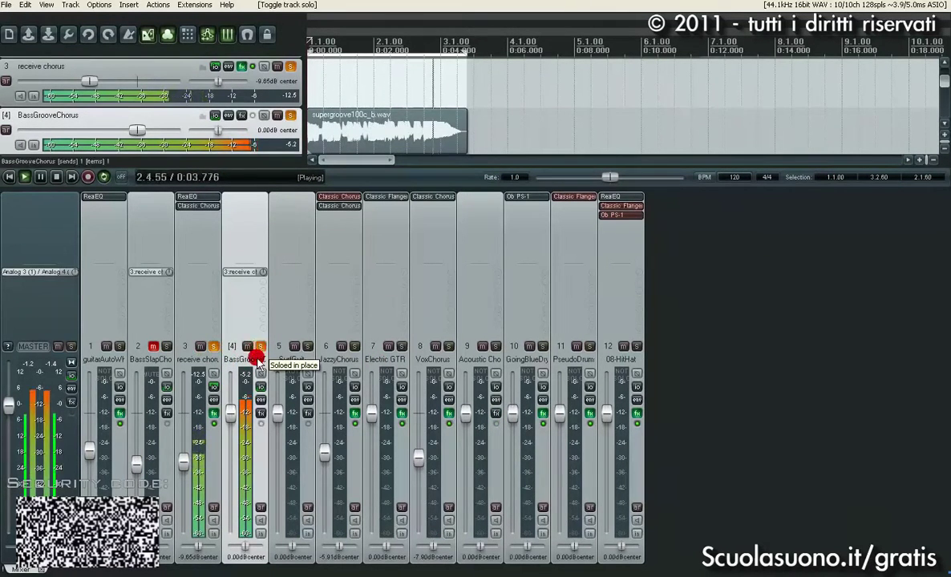
{"action": "left_click_drag", "start_coordinate": [183, 462], "coordinate": [183, 455]}
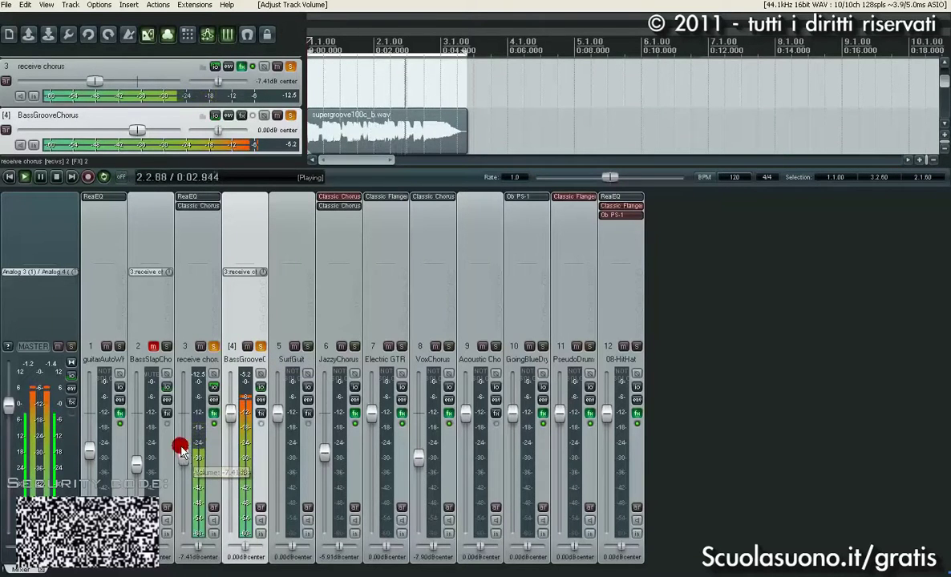
{"action": "key", "text": "space"}
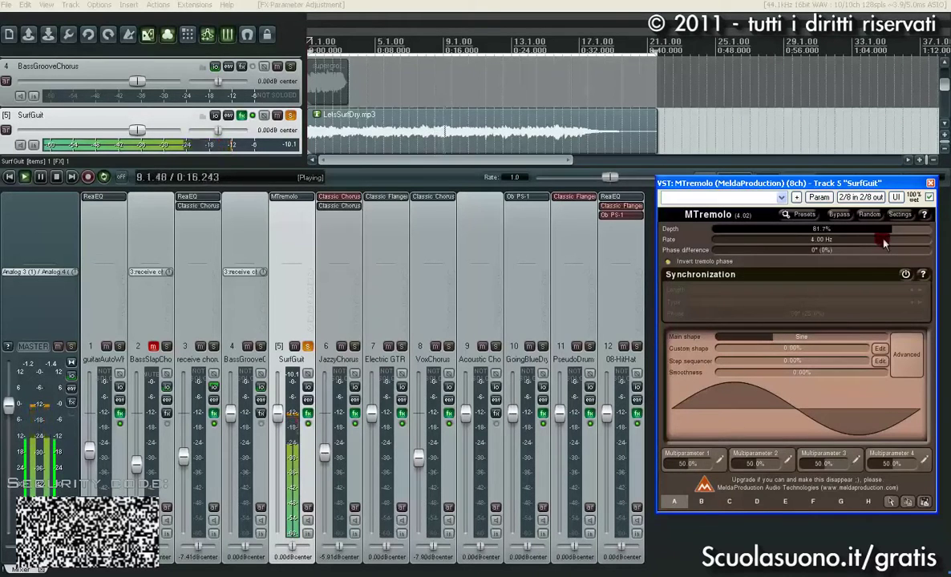
Raise the MTremolo rate on SurfGuit to 9.02 Hz and compare with the track's effects bypassed, placing the edit cursor at 12.3.25
{"action": "left_click_drag", "start_coordinate": [881, 242], "coordinate": [909, 242]}
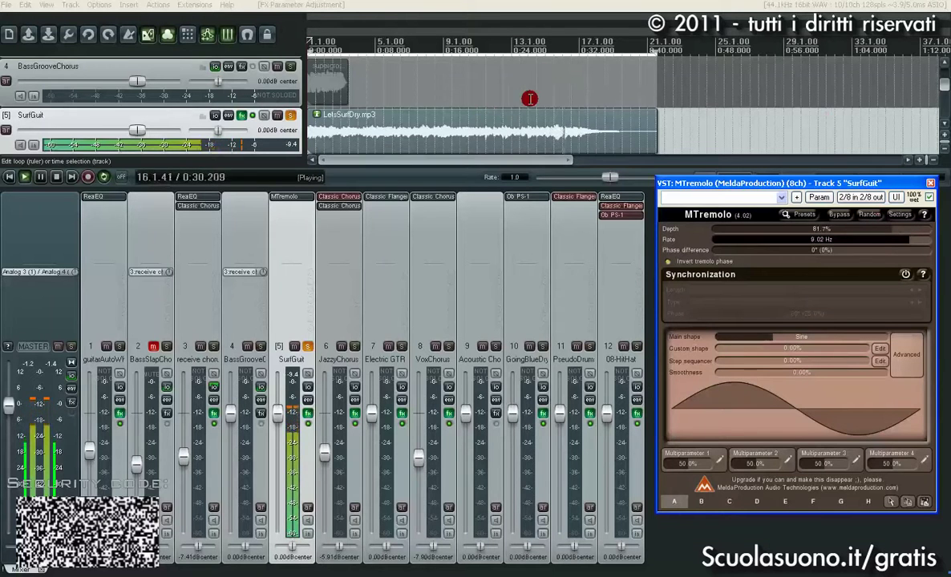
{"action": "left_click", "coordinate": [503, 48]}
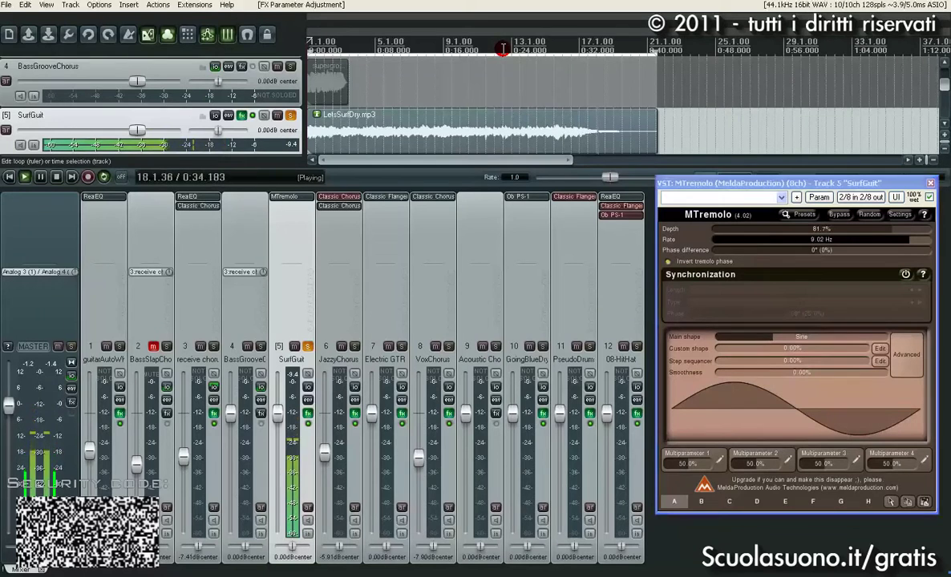
{"action": "left_click", "coordinate": [308, 415]}
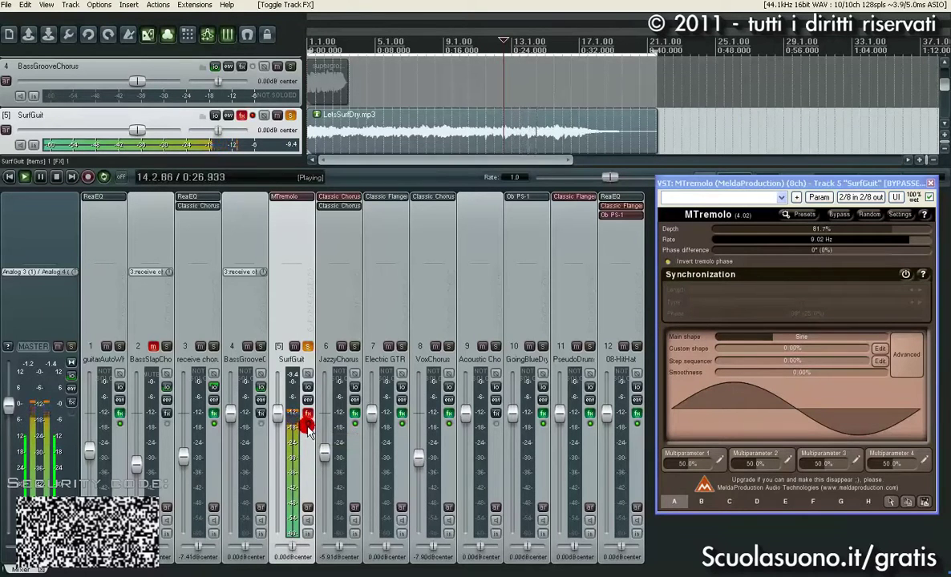
{"action": "left_click", "coordinate": [308, 417]}
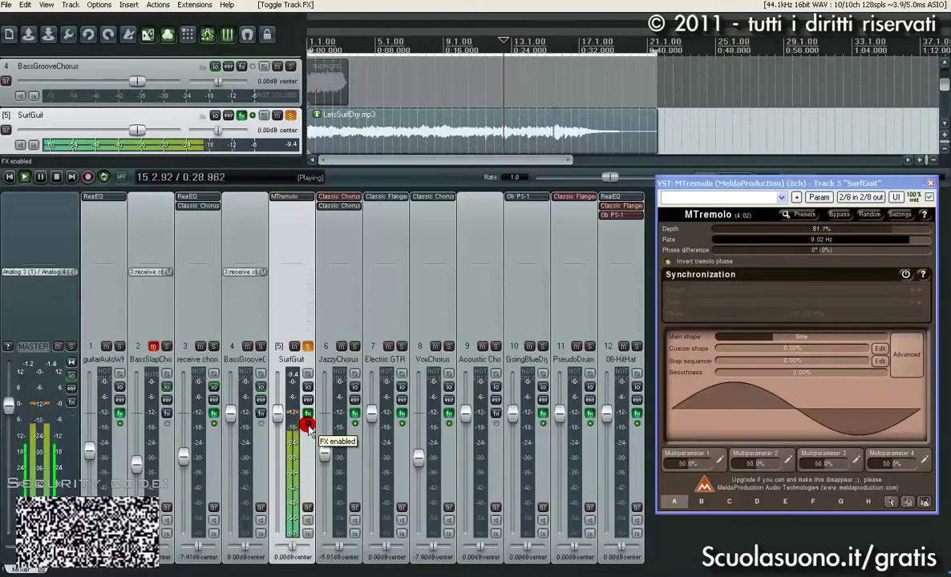
Lower the MTremolo depth to 0% and raise it to 73.1% during playback to compare the tremolo amount
{"action": "left_click_drag", "start_coordinate": [874, 229], "coordinate": [711, 245]}
{"action": "key", "text": "space"}
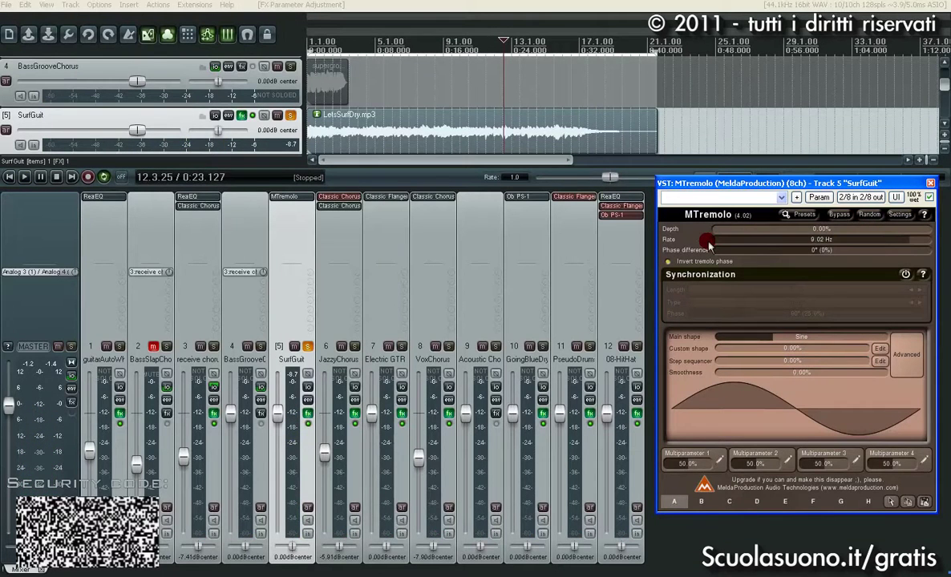
{"action": "key", "text": "space"}
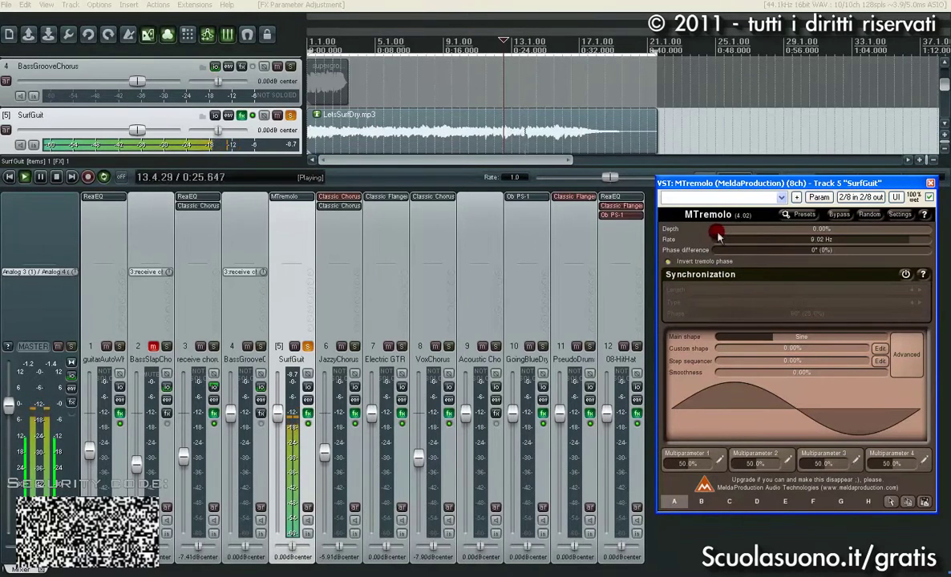
{"action": "left_click_drag", "start_coordinate": [718, 235], "coordinate": [867, 239]}
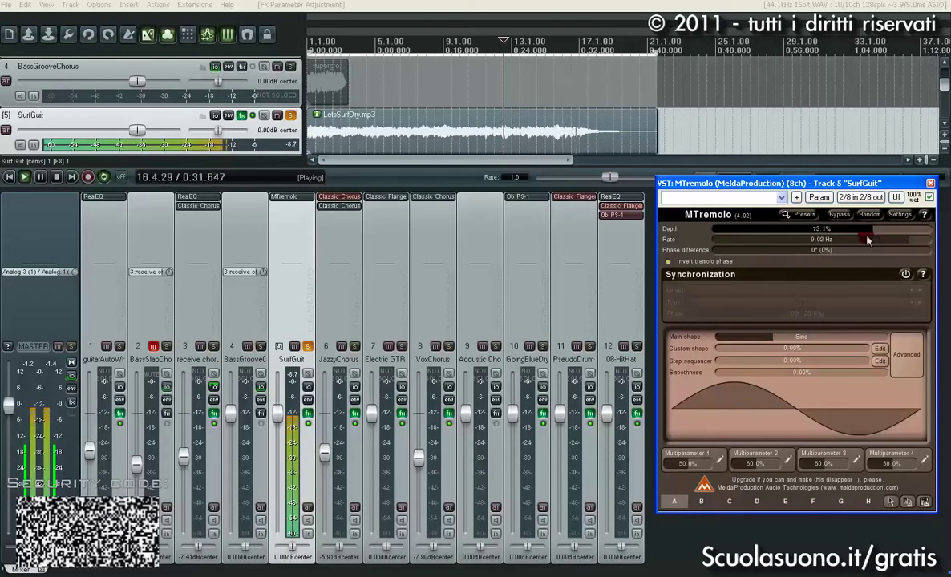
{"action": "key", "text": "space"}
During playback, try MTremolo phase differences of 179°, 91° and about -123° on SurfGuit
{"action": "left_click", "coordinate": [818, 253]}
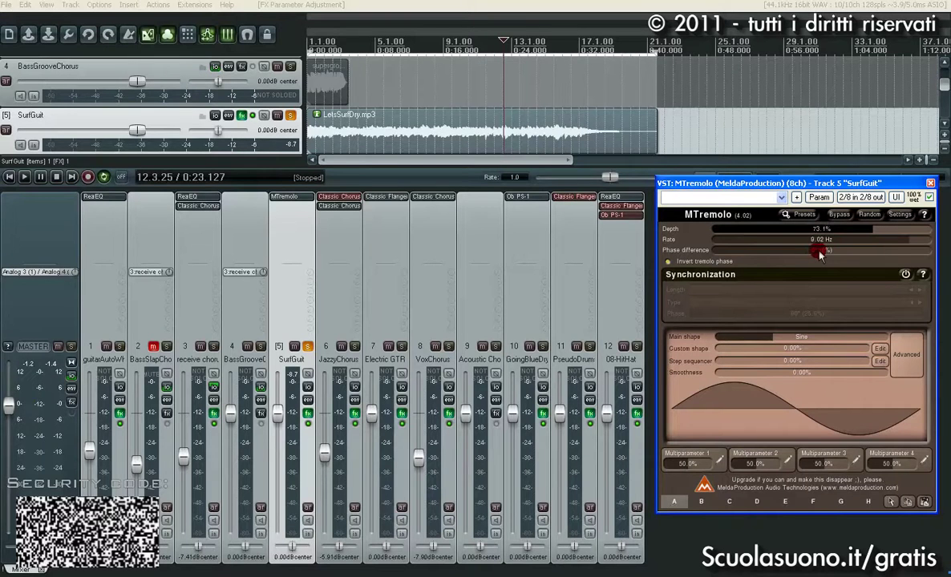
{"action": "key", "text": "space"}
{"action": "left_click_drag", "start_coordinate": [820, 255], "coordinate": [877, 254]}
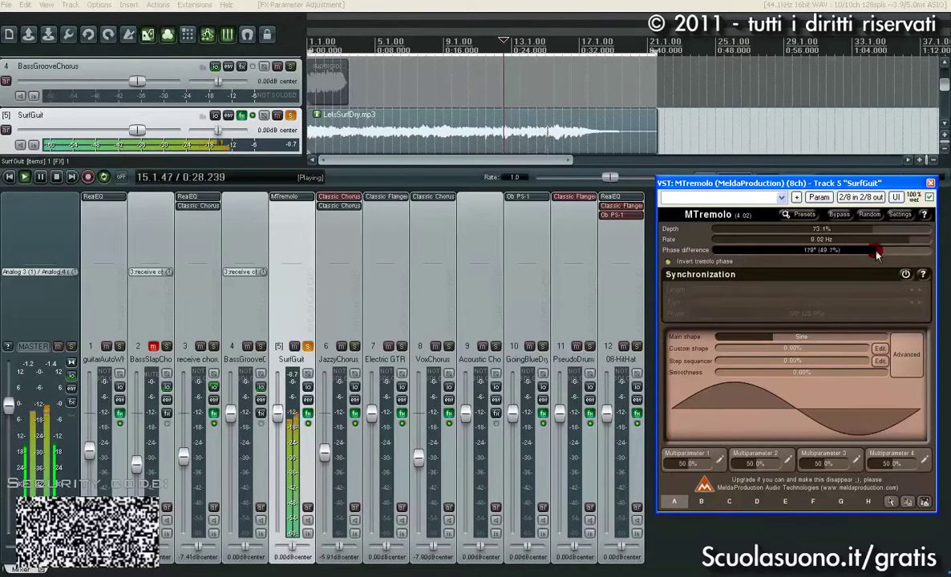
{"action": "left_click_drag", "start_coordinate": [876, 253], "coordinate": [855, 254]}
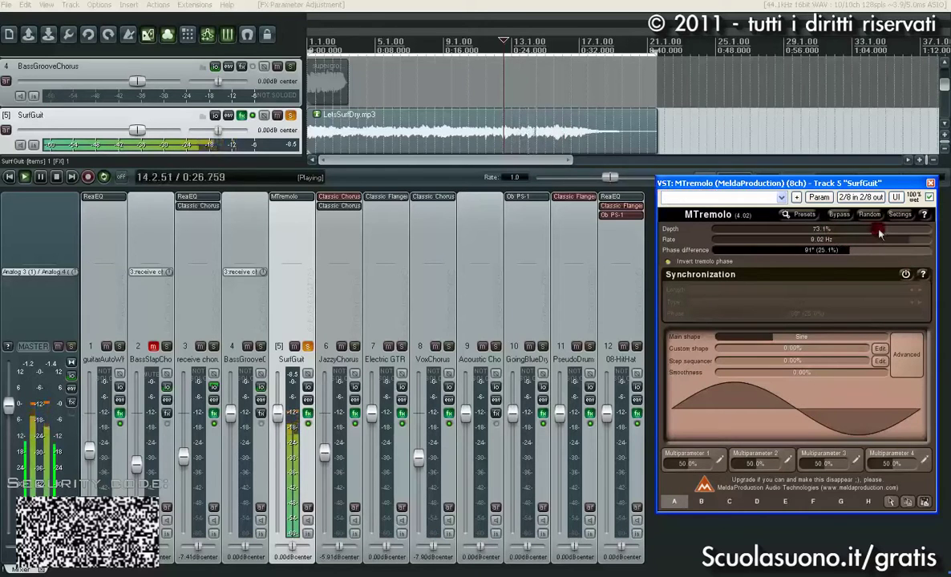
{"action": "left_click_drag", "start_coordinate": [849, 251], "coordinate": [823, 257]}
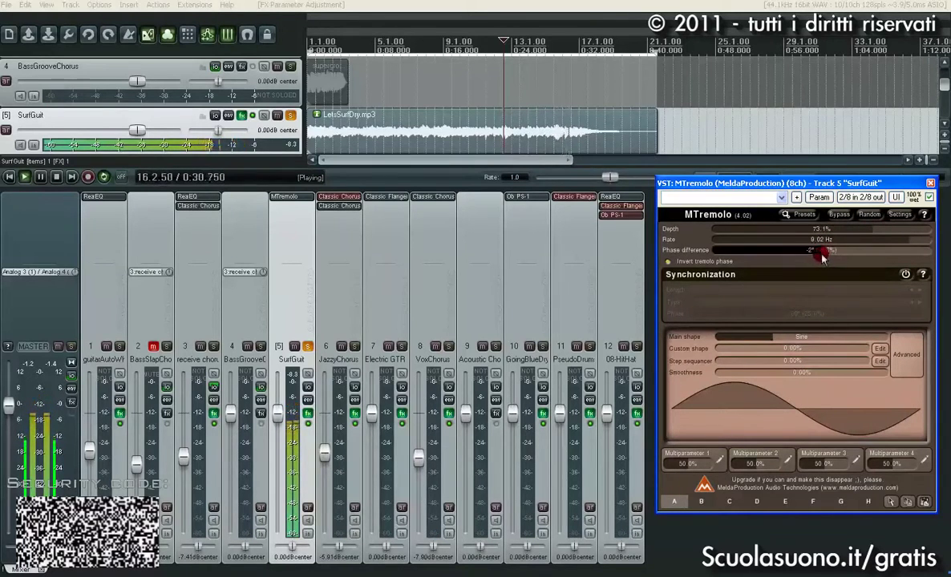
{"action": "left_click_drag", "start_coordinate": [823, 257], "coordinate": [792, 255]}
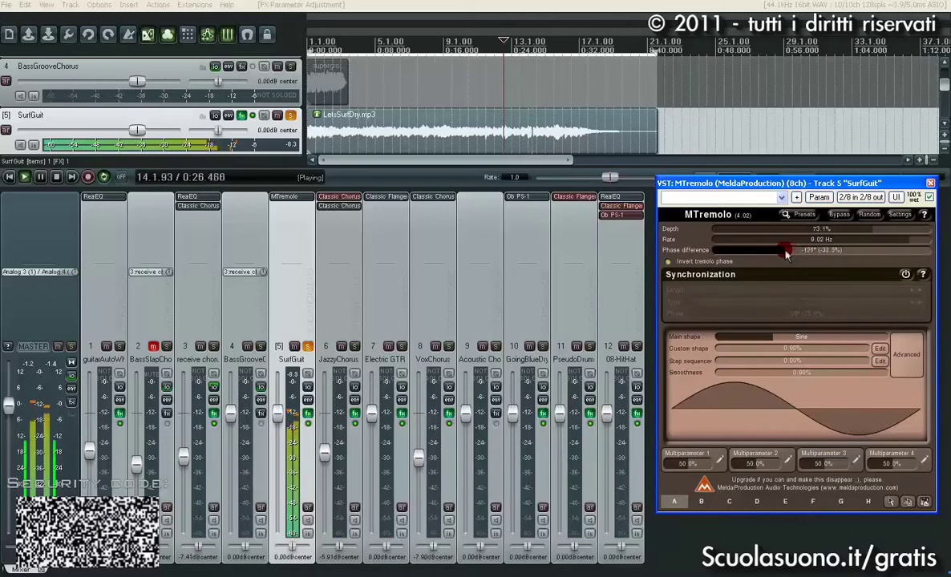
Set MTremolo to 88.9% depth, 0.4575 Hz rate and 0° phase difference, stopping playback
{"action": "left_click_drag", "start_coordinate": [790, 229], "coordinate": [914, 231]}
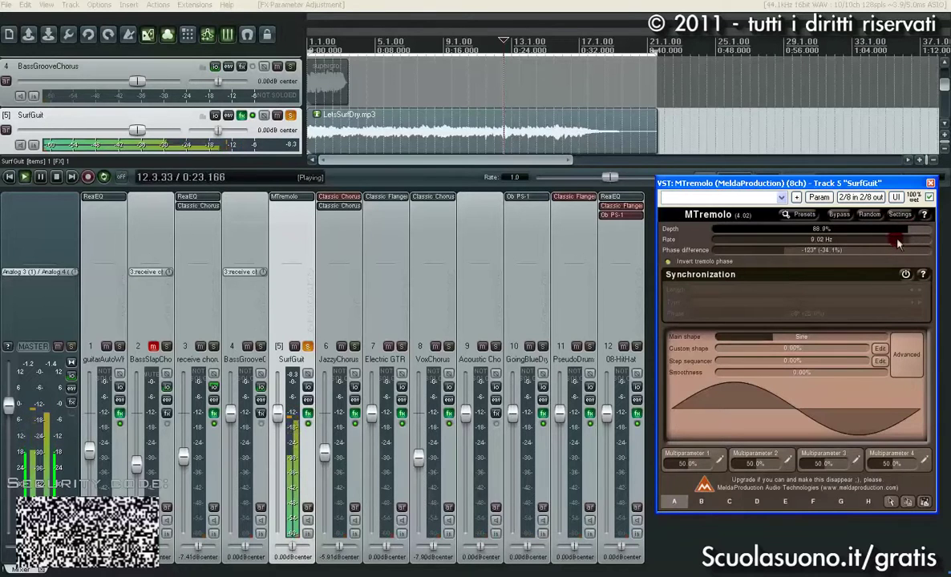
{"action": "left_click_drag", "start_coordinate": [899, 243], "coordinate": [823, 243]}
{"action": "key", "text": "space"}
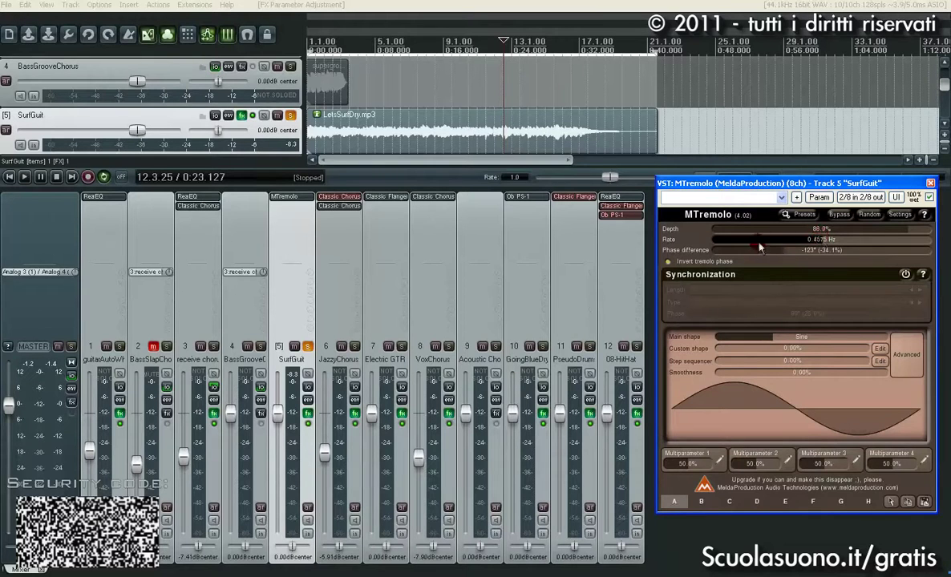
{"action": "left_click_drag", "start_coordinate": [760, 249], "coordinate": [821, 268]}
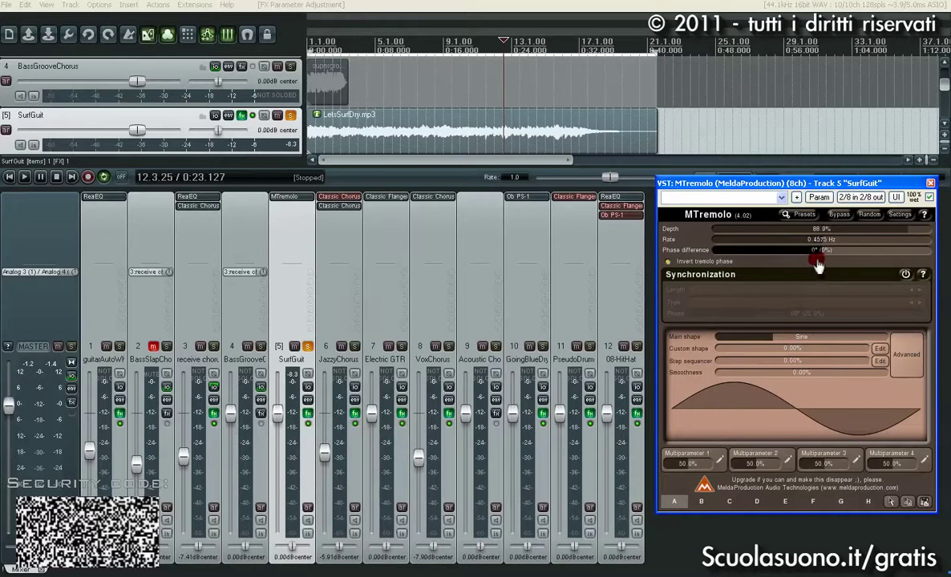
During playback, set MTremolo on SurfGuit to a 5.72 Hz rate and 88° phase difference, stop playback and close the plugin window
{"action": "key", "text": "space"}
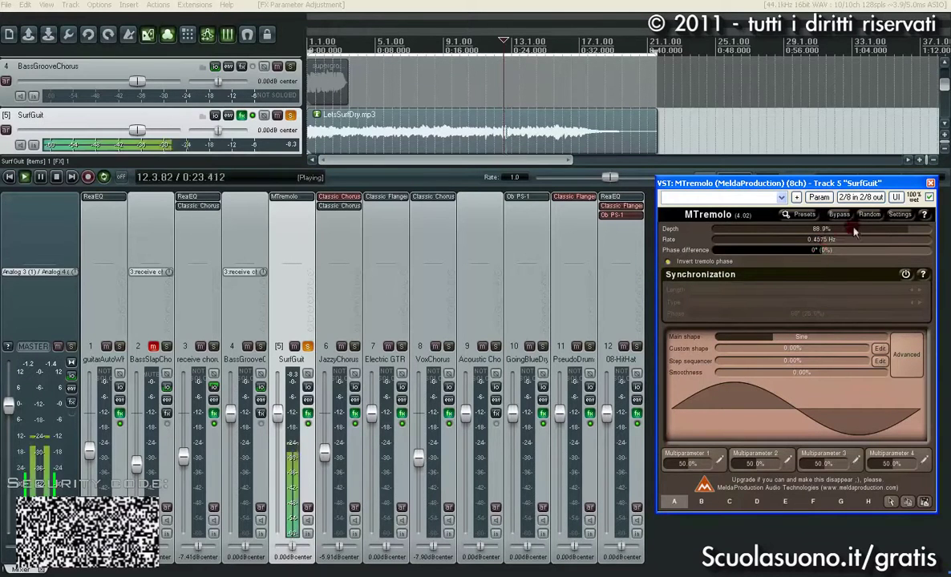
{"action": "mouse_move", "coordinate": [828, 239]}
{"action": "left_mouse_down"}
{"action": "mouse_move", "coordinate": [897, 243]}
{"action": "mouse_move", "coordinate": [851, 257]}
{"action": "left_mouse_up"}
{"action": "key", "text": "space"}
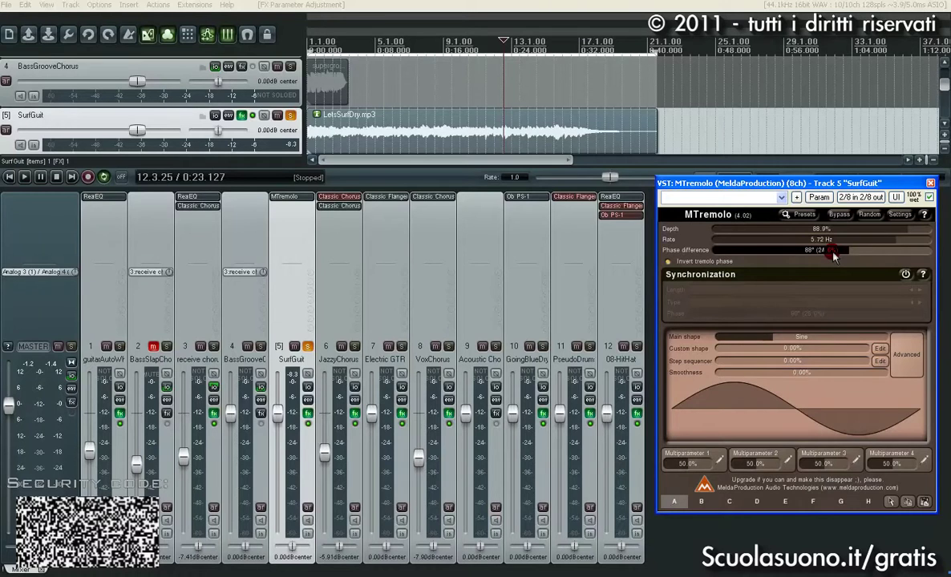
{"action": "left_click", "coordinate": [379, 373]}
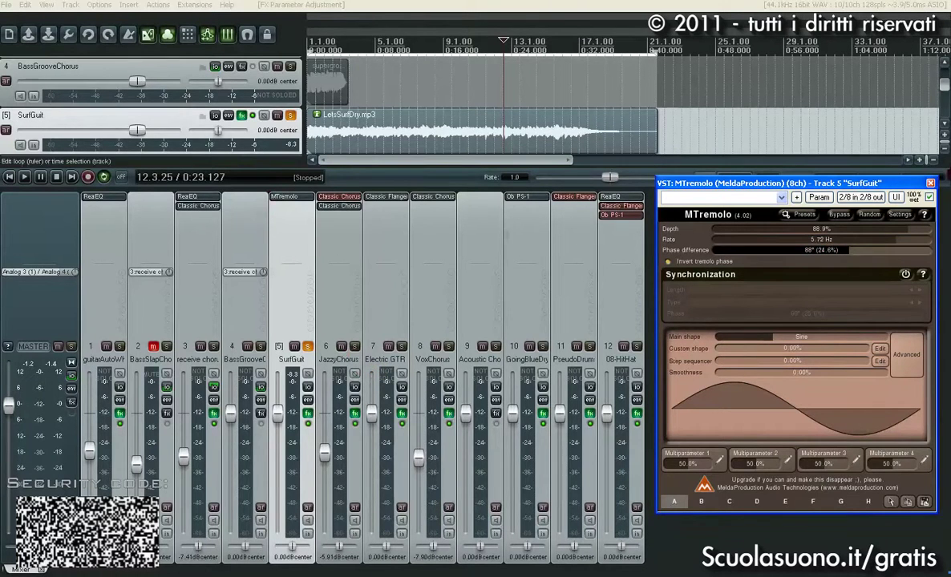
{"action": "left_click", "coordinate": [930, 184]}
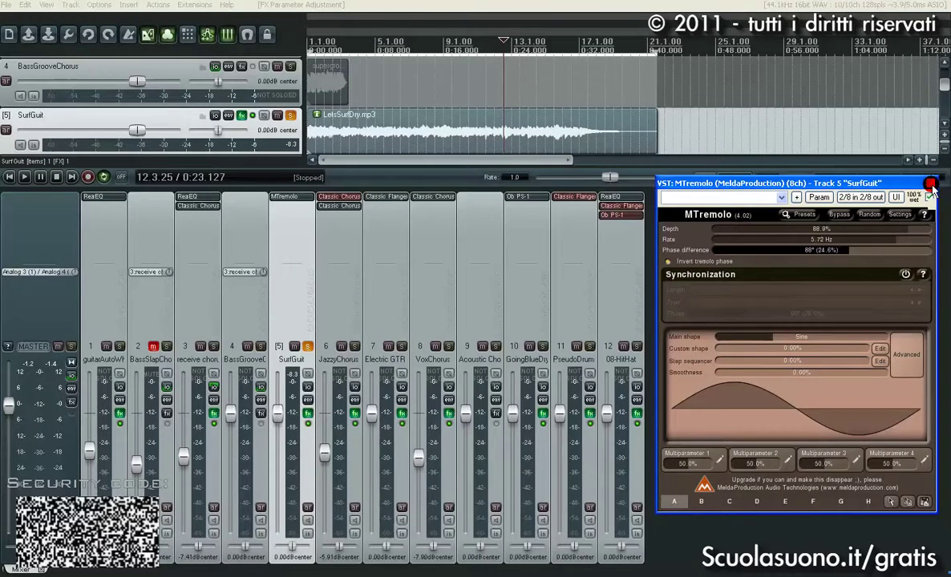
{"action": "left_click", "coordinate": [930, 184]}
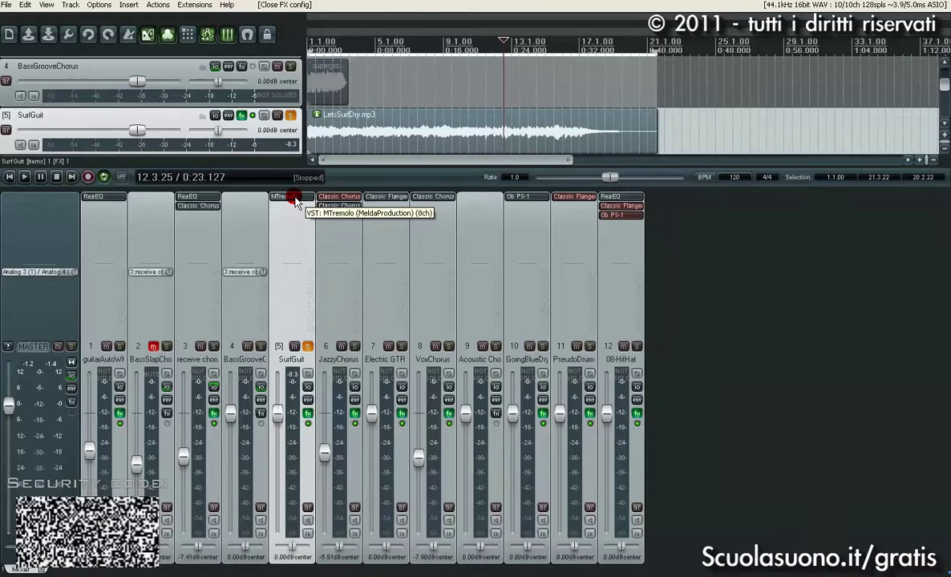
Bypass Classic Chorus on VoxChorus, copy SurfGuit's MTremolo onto it, and play VoxChorus soloed from 2.3.90
{"action": "left_click", "coordinate": [450, 346]}
{"action": "left_click", "coordinate": [436, 201], "text": "shift"}
{"action": "left_click_drag", "start_coordinate": [288, 198], "coordinate": [434, 212]}
{"action": "left_click", "coordinate": [449, 346], "text": "ctrl+alt"}
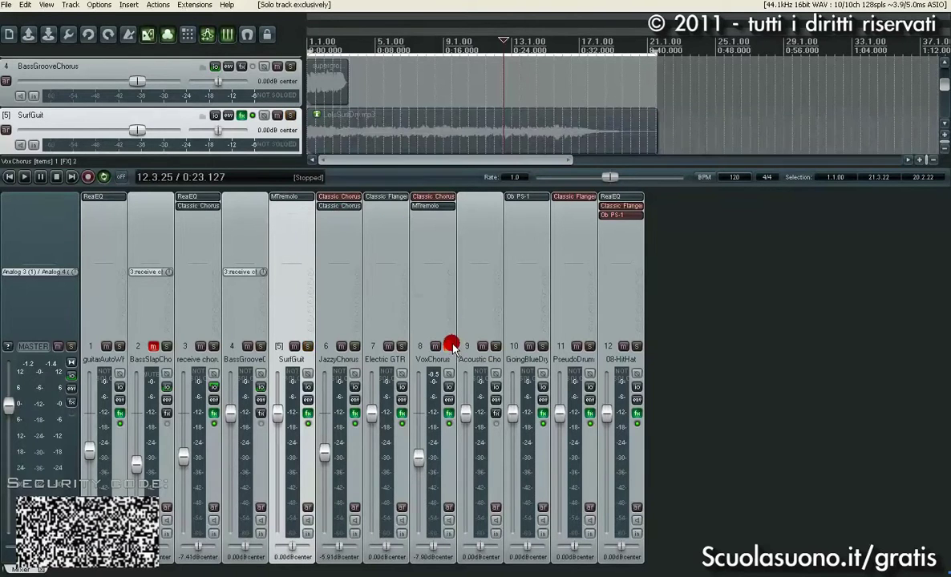
{"action": "left_click", "coordinate": [336, 45]}
{"action": "key", "text": "space"}
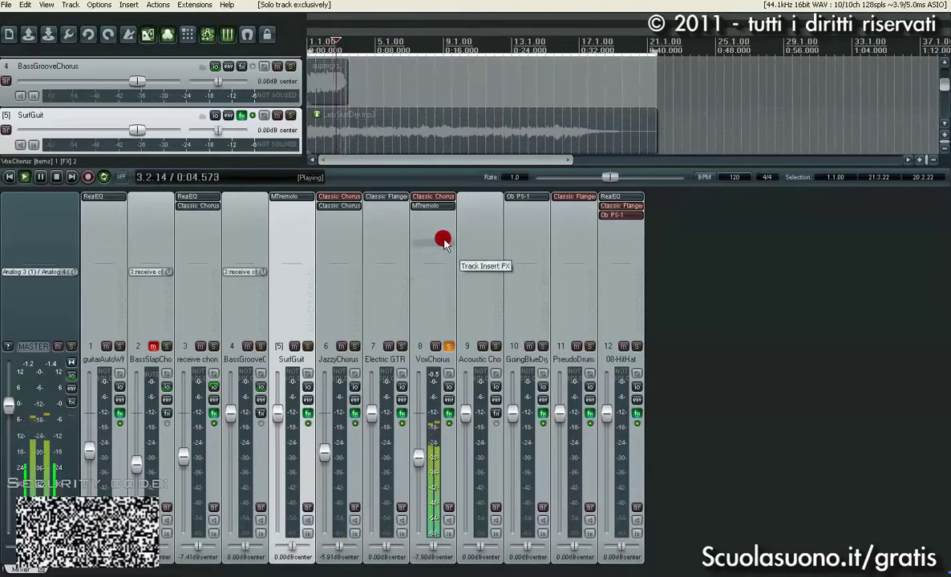
Set MTremolo on VoxChorus to 0° phase difference, 94.3% depth and 7.52 Hz rate, and close its window
{"action": "left_click", "coordinate": [433, 206]}
{"action": "left_click_drag", "start_coordinate": [199, 81], "coordinate": [185, 85]}
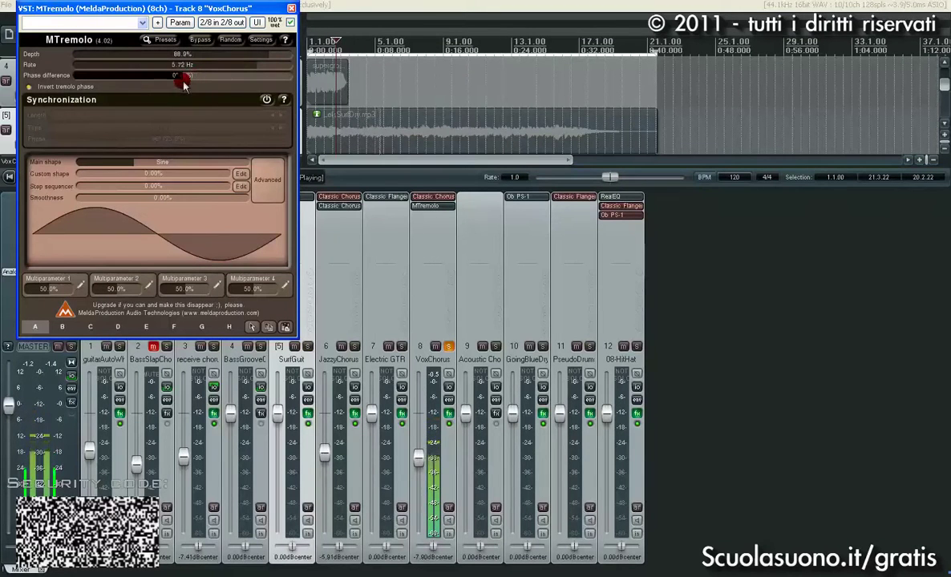
{"action": "left_click_drag", "start_coordinate": [254, 58], "coordinate": [270, 71]}
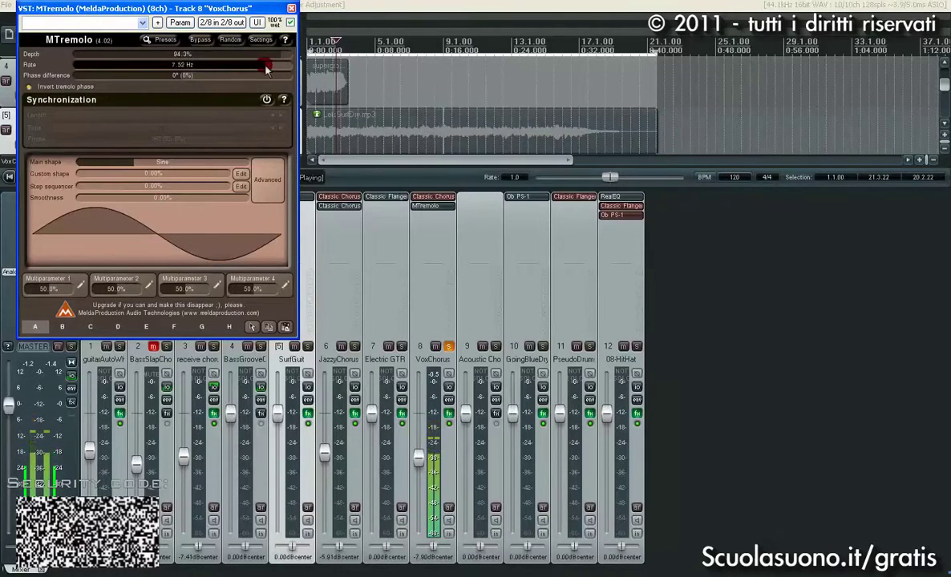
{"action": "left_click", "coordinate": [291, 9]}
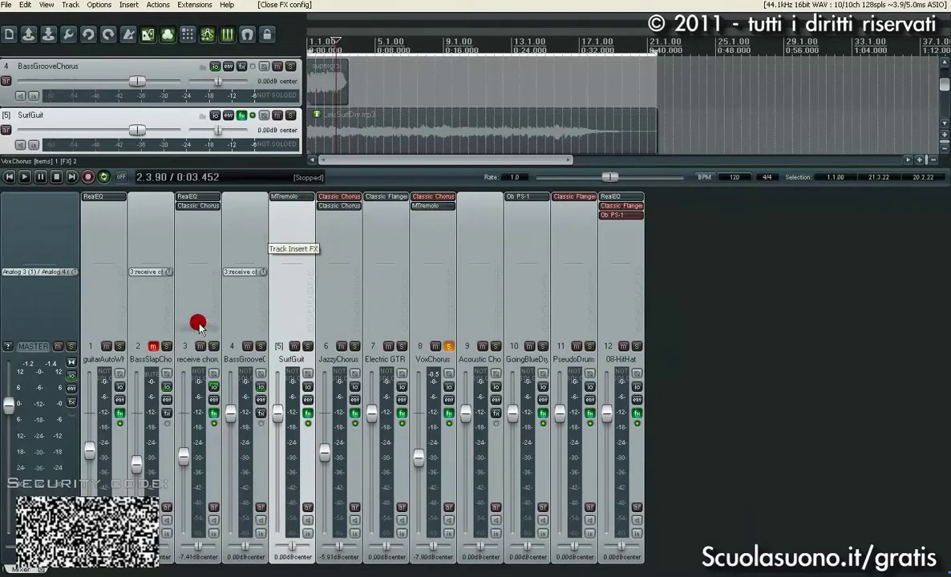
Solo the receive chorus track, bypass its ReaEQ and Classic Chorus, and play it with a copy of SurfGuit's MTremolo
{"action": "left_click", "coordinate": [213, 346], "text": "ctrl+alt"}
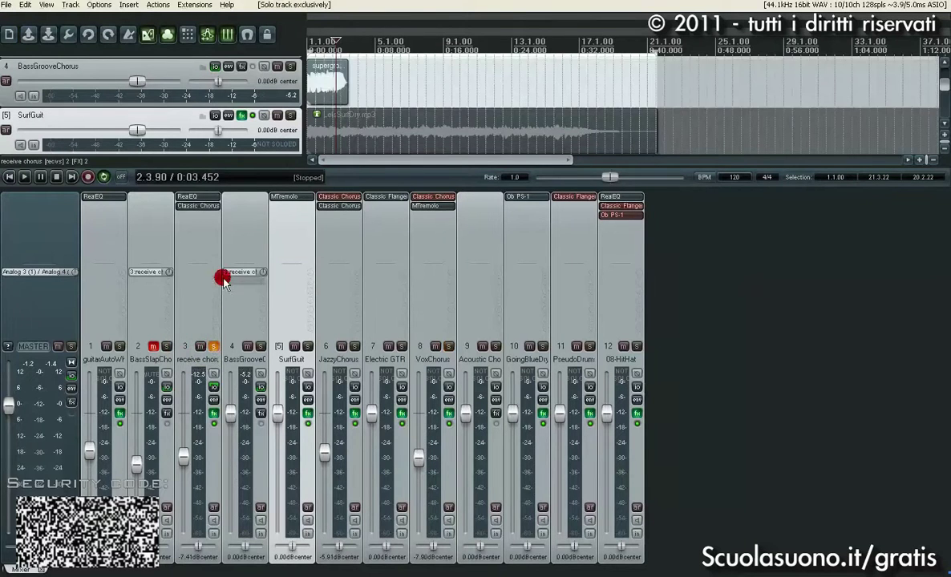
{"action": "left_click", "coordinate": [200, 207], "text": "shift"}
{"action": "left_click", "coordinate": [200, 196], "text": "shift"}
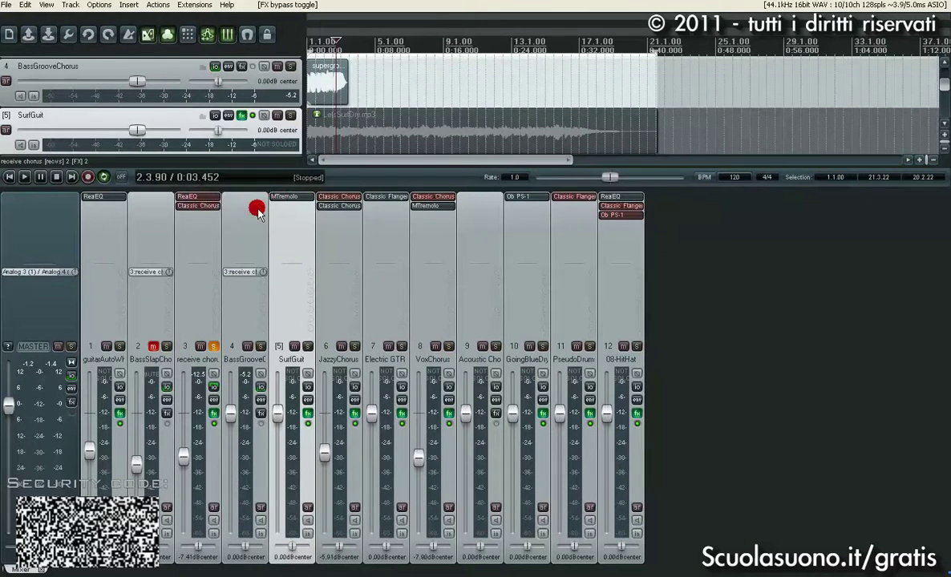
{"action": "left_click_drag", "start_coordinate": [256, 210], "coordinate": [189, 221]}
{"action": "key", "text": "space"}
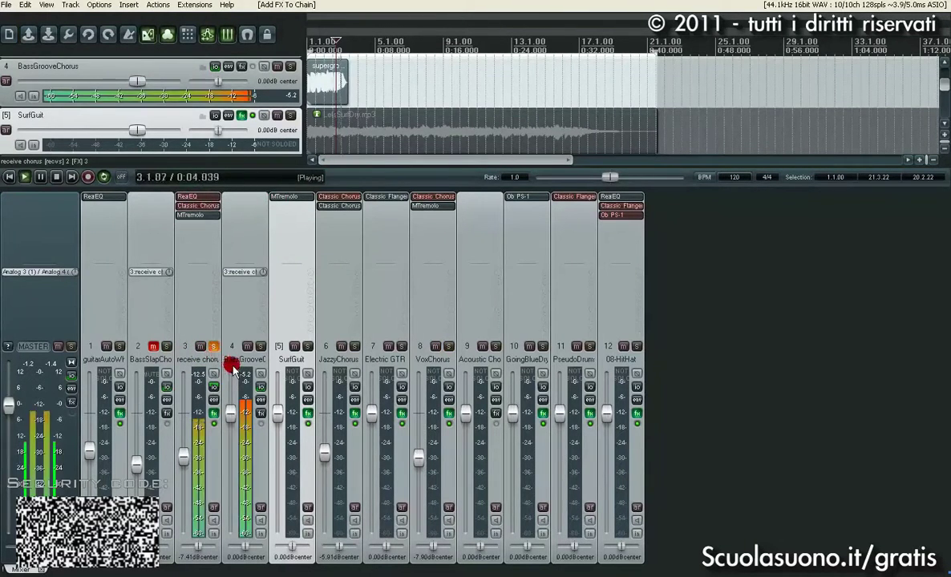
Playing from the start, copy MTremolo from receive chorus to BassGrooveChorus, bypass the original, and solo BassGrooveChorus with receive chorus muted
{"action": "left_click", "coordinate": [11, 175]}
{"action": "left_click_drag", "start_coordinate": [203, 215], "coordinate": [239, 200]}
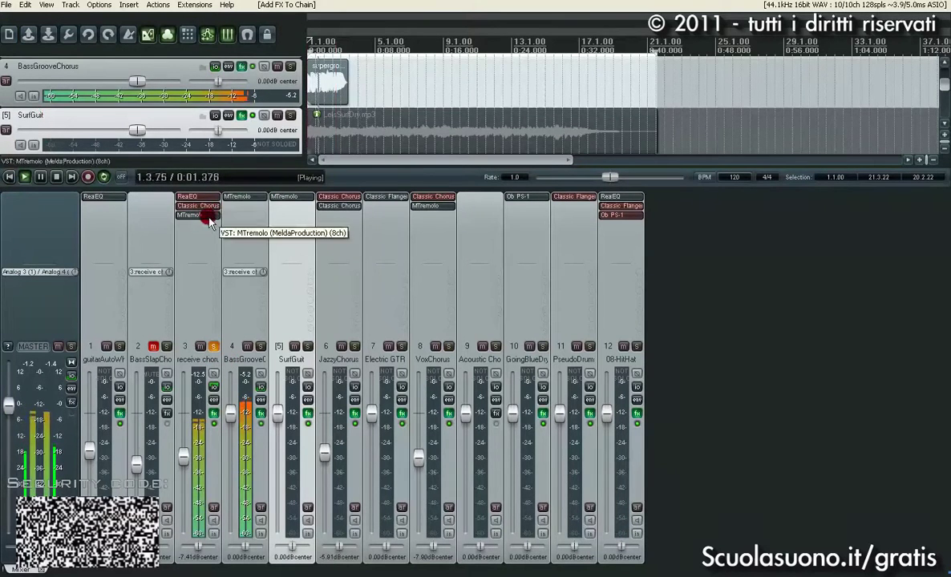
{"action": "left_click", "coordinate": [260, 346]}
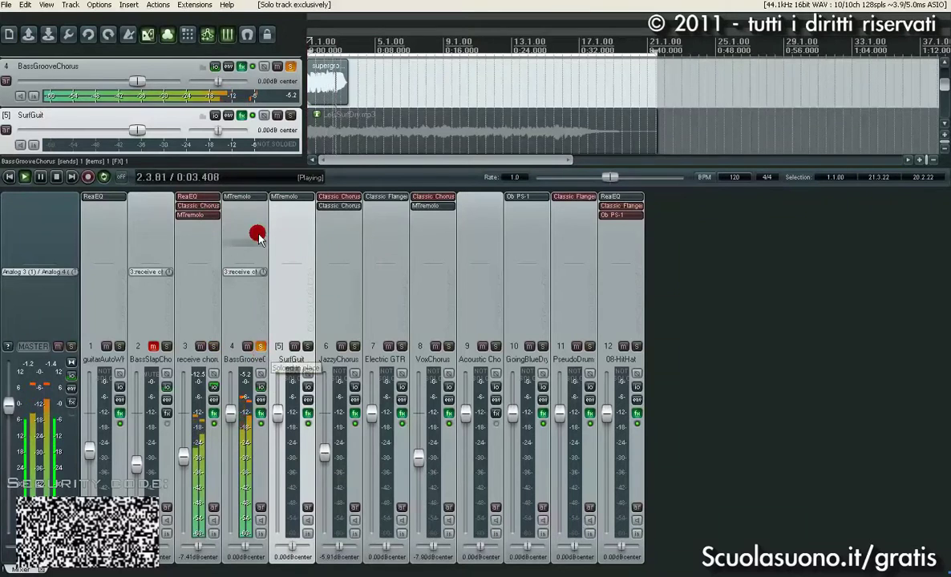
{"action": "left_click", "coordinate": [200, 347]}
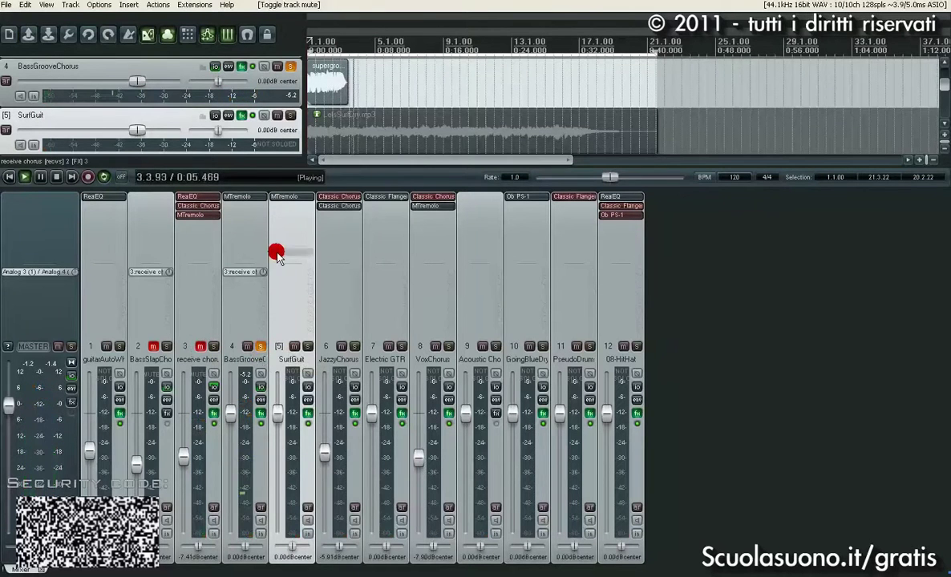
Loop playback over the BassGrooveChorus item and set its MTremolo phase difference to 0°, closing the plugin window
{"action": "left_click", "coordinate": [329, 85]}
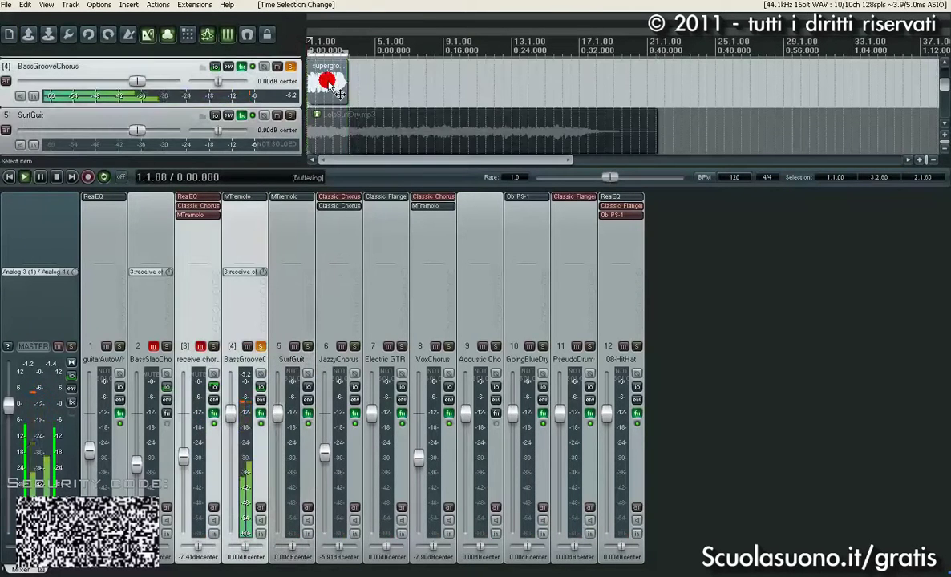
{"action": "left_click", "coordinate": [243, 201]}
{"action": "left_click_drag", "start_coordinate": [178, 78], "coordinate": [183, 78]}
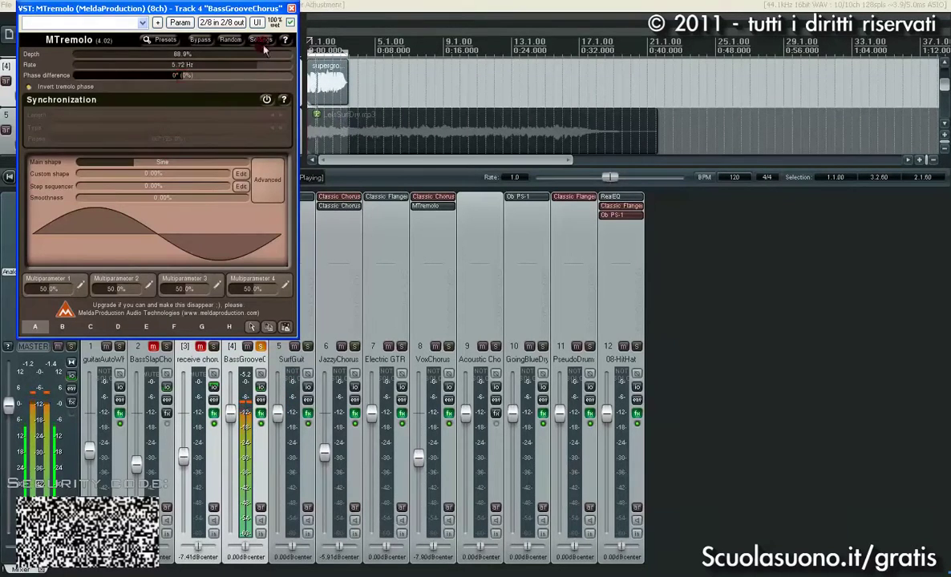
{"action": "left_click", "coordinate": [291, 9]}
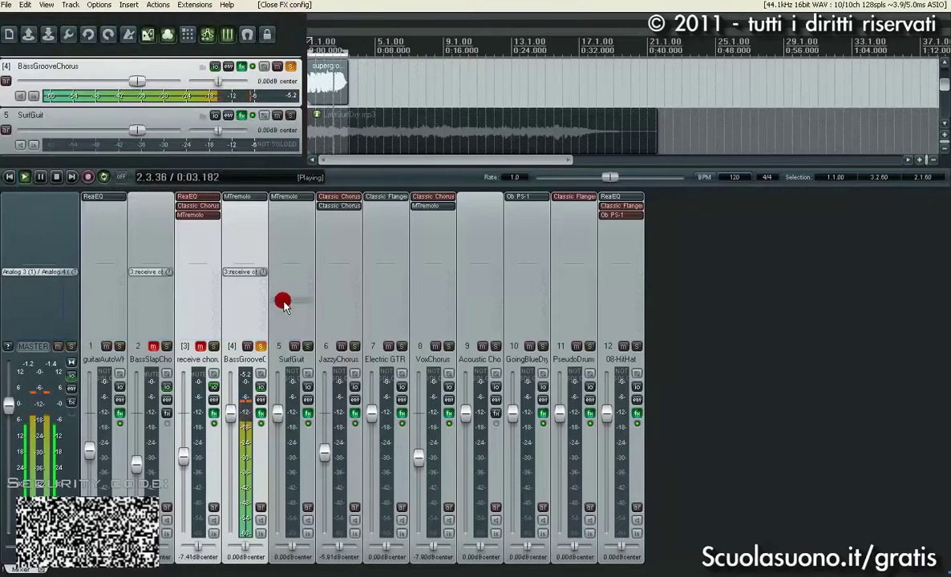
Stop playback, bypass MTremolo on BassGrooveChorus and SurfGuit, and solo SurfGuit
{"action": "key", "text": "space"}
{"action": "left_click", "coordinate": [246, 200], "text": "shift"}
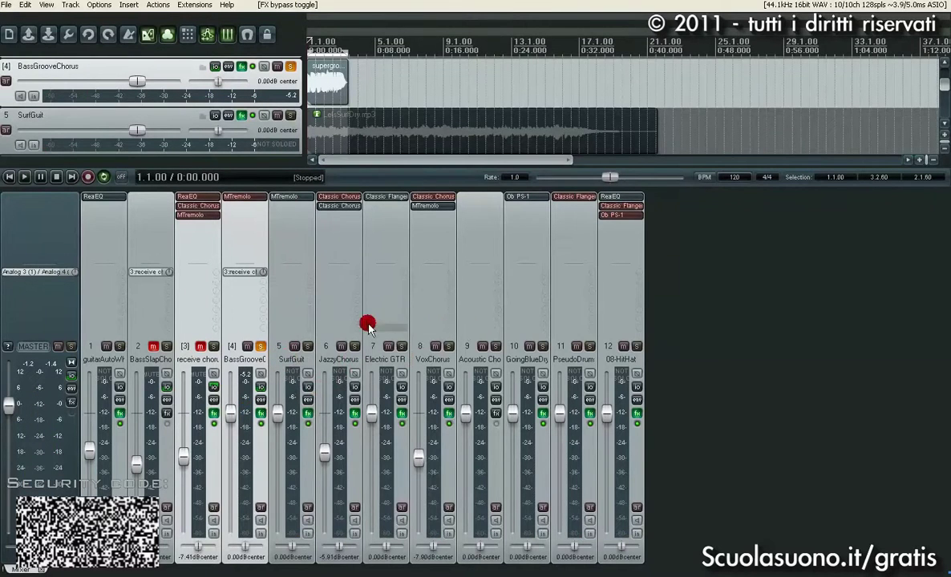
{"action": "left_click", "coordinate": [308, 347]}
{"action": "left_click", "coordinate": [295, 199], "text": "shift"}
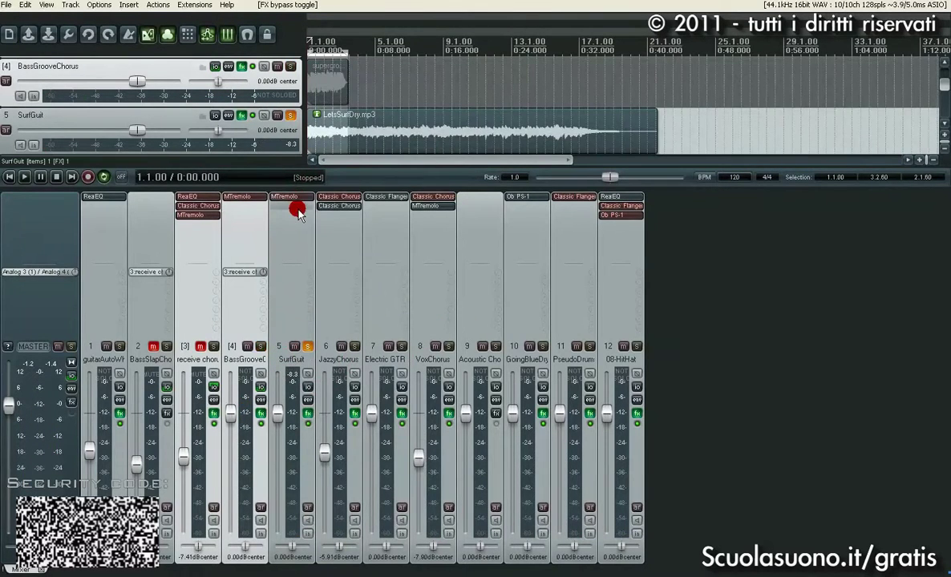
Add the MeldaProduction MVibrato plugin to SurfGuit by filtering the effects for "melda vibr", and move its window beside the mixer
{"action": "double_click", "coordinate": [297, 207]}
{"action": "left_click", "coordinate": [579, 399]}
{"action": "double_click", "coordinate": [579, 396]}
{"action": "key", "text": "BackSpace"}
{"action": "type", "text": "melda v"}
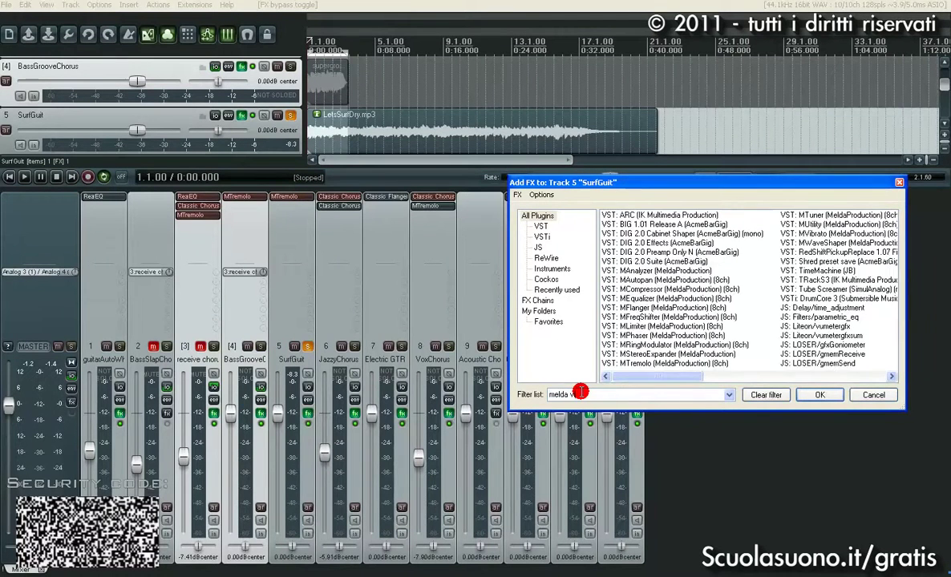
{"action": "type", "text": "ibr"}
{"action": "left_click", "coordinate": [654, 216]}
{"action": "double_click", "coordinate": [655, 216]}
{"action": "left_click", "coordinate": [521, 341]}
{"action": "left_click", "coordinate": [222, 23]}
{"action": "left_click_drag", "start_coordinate": [222, 14], "coordinate": [831, 158]}
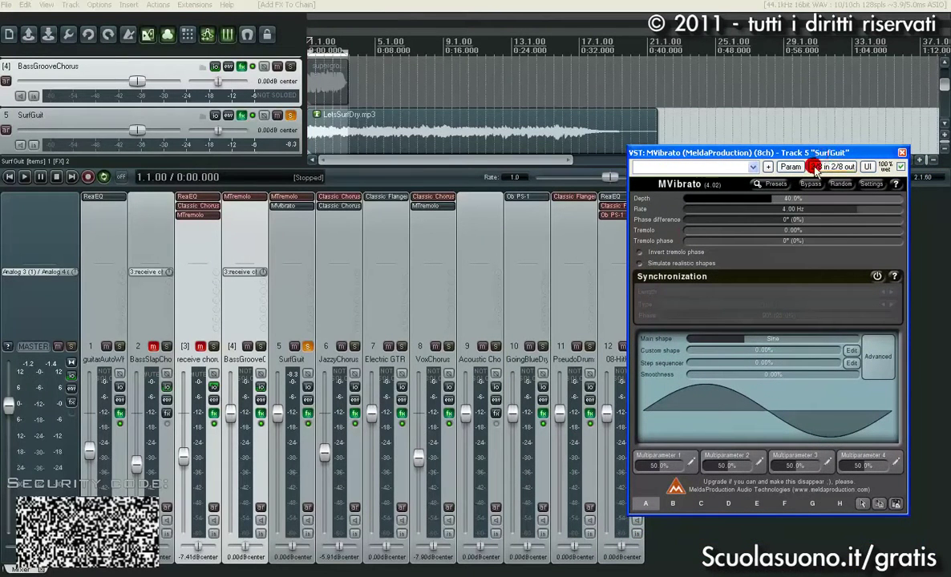
While playing the whole SurfGuit item, set MVibrato to 73.1% depth and 2.20 Hz rate and adjust its phase difference
{"action": "key", "text": "space"}
{"action": "left_click_drag", "start_coordinate": [775, 200], "coordinate": [840, 207]}
{"action": "left_click", "coordinate": [365, 132]}
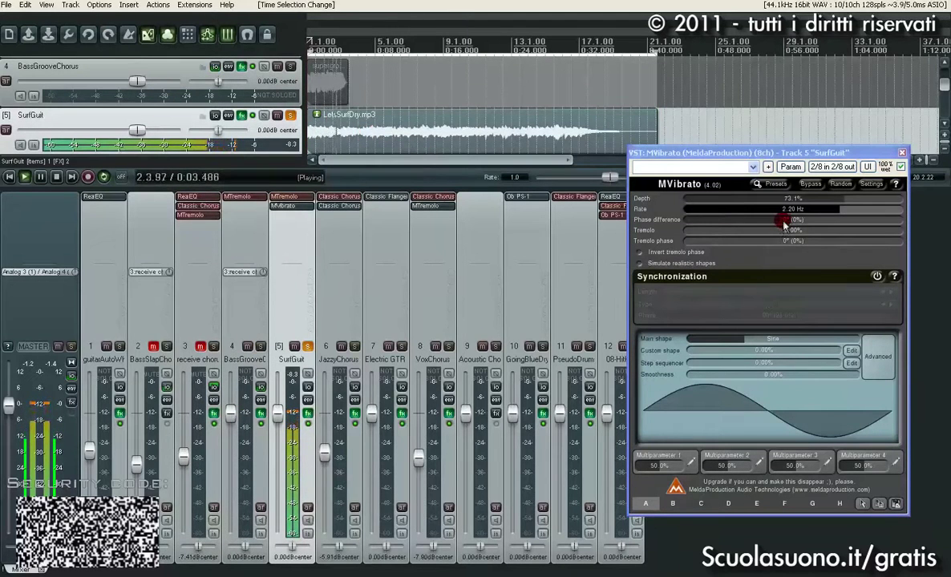
{"action": "mouse_move", "coordinate": [787, 224]}
{"action": "left_mouse_down"}
{"action": "mouse_move", "coordinate": [816, 225]}
{"action": "mouse_move", "coordinate": [793, 228]}
{"action": "left_mouse_up"}
{"action": "key", "text": "space"}
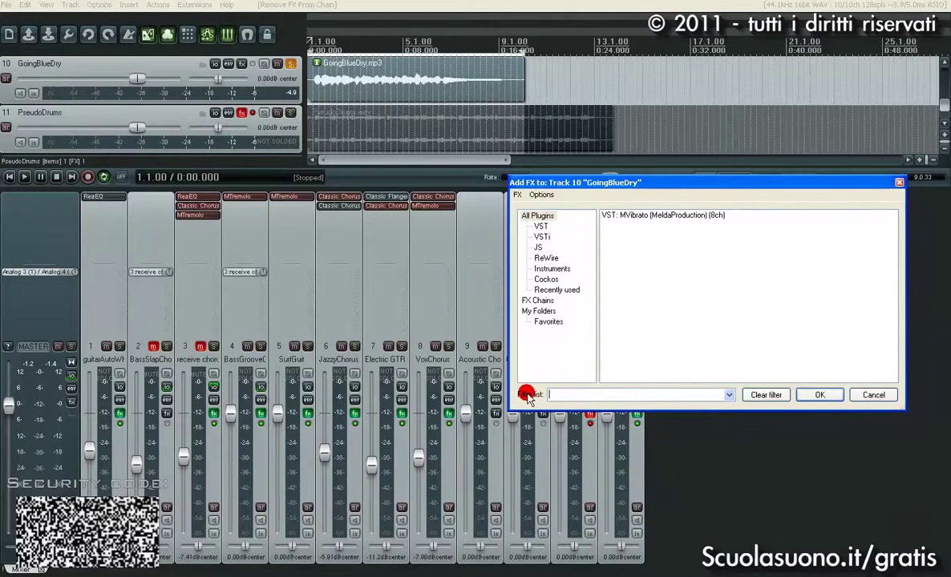
Add Simulanalog Oberheim to GoingBlueDry by filtering the effects for "simulana", and move its window beside the mixer
{"action": "type", "text": "simulana"}
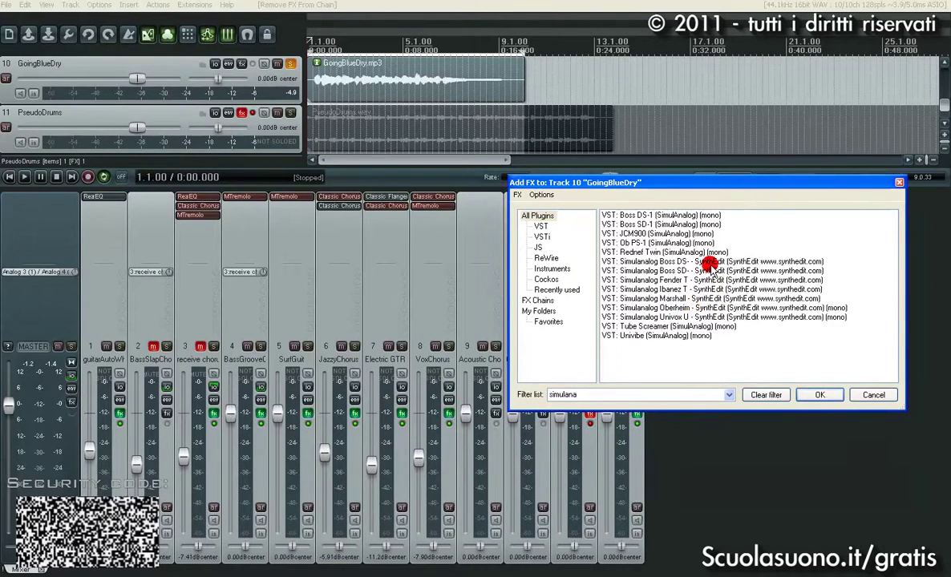
{"action": "left_click_drag", "start_coordinate": [732, 182], "coordinate": [518, 217]}
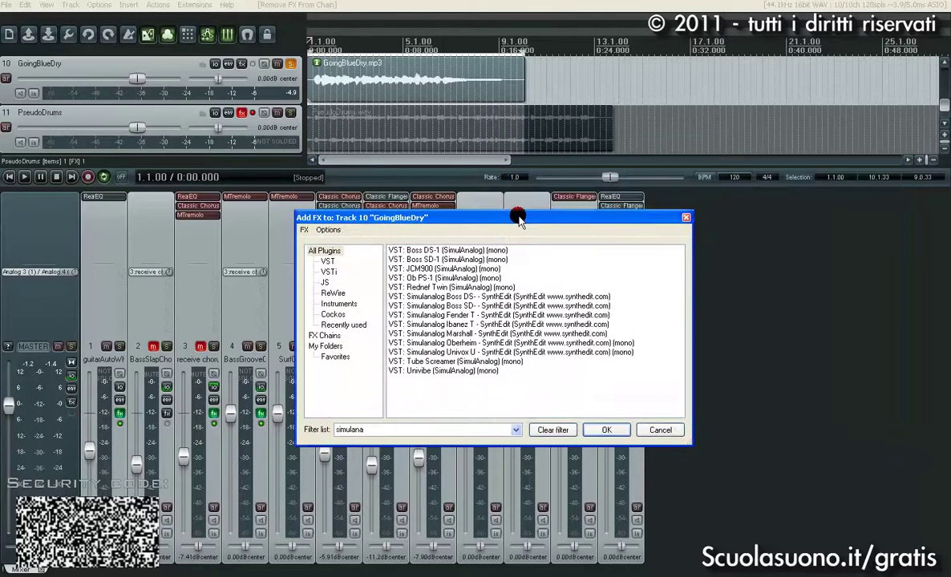
{"action": "left_click", "coordinate": [477, 343]}
{"action": "double_click", "coordinate": [476, 343]}
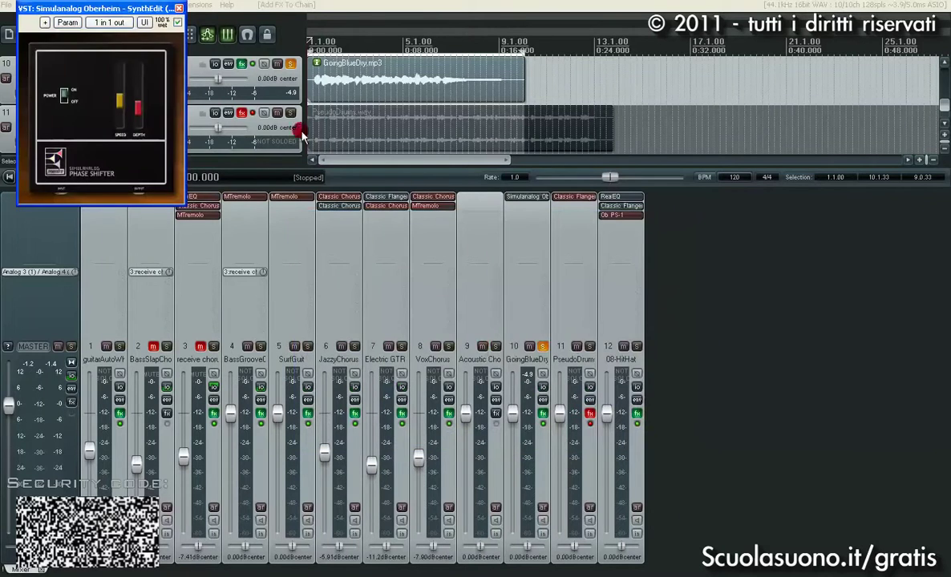
{"action": "left_click_drag", "start_coordinate": [126, 10], "coordinate": [791, 235]}
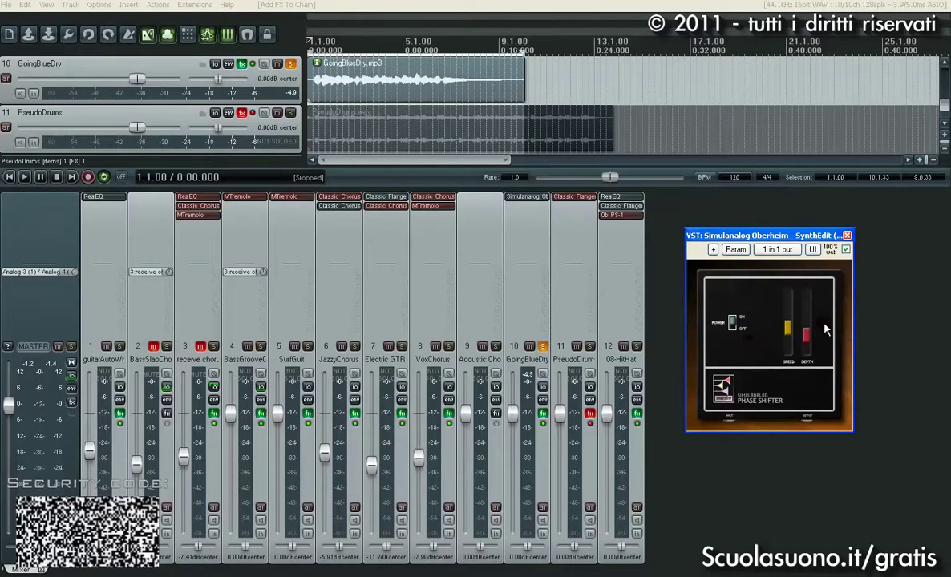
Play GoingBlueDry through the phase shifter while raising its depth and speed well above the starting settings, fine-tuning the speed slightly lower
{"action": "key", "text": "space"}
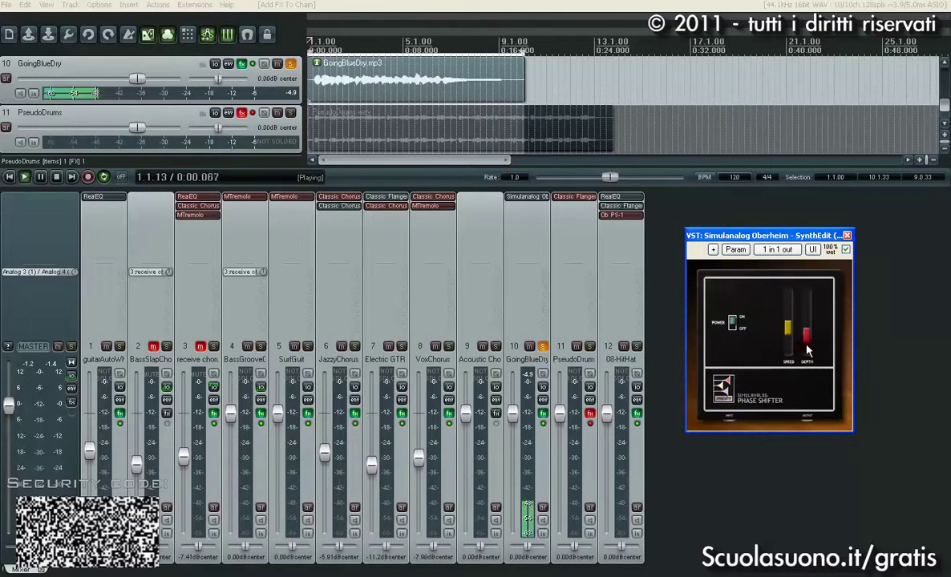
{"action": "left_click_drag", "start_coordinate": [807, 346], "coordinate": [802, 258]}
{"action": "left_click_drag", "start_coordinate": [789, 329], "coordinate": [784, 292]}
{"action": "key", "text": "space"}
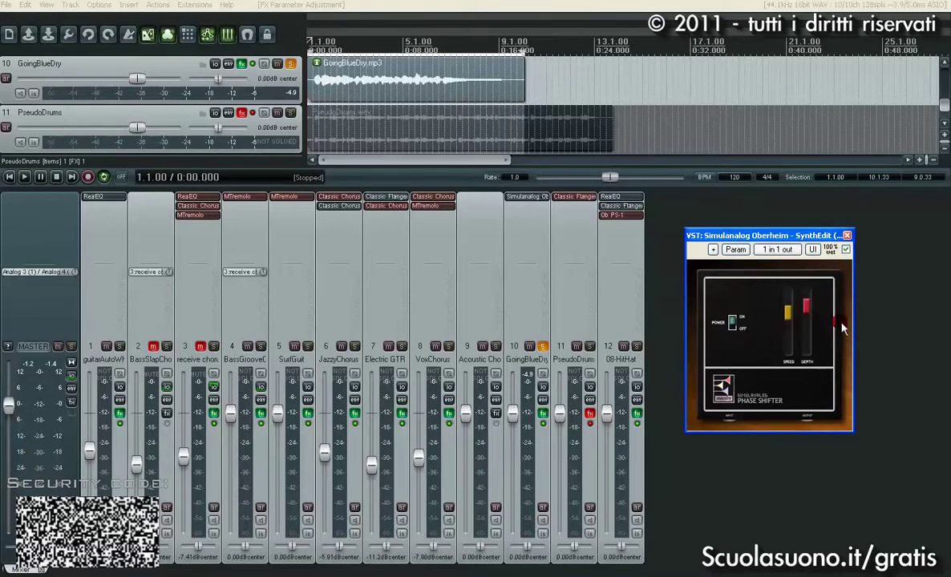
{"action": "key", "text": "space"}
{"action": "mouse_move", "coordinate": [789, 318]}
{"action": "left_mouse_down"}
{"action": "mouse_move", "coordinate": [789, 299]}
{"action": "mouse_move", "coordinate": [787, 317]}
{"action": "mouse_move", "coordinate": [808, 312]}
{"action": "mouse_move", "coordinate": [808, 298]}
{"action": "mouse_move", "coordinate": [808, 315]}
{"action": "left_mouse_up"}
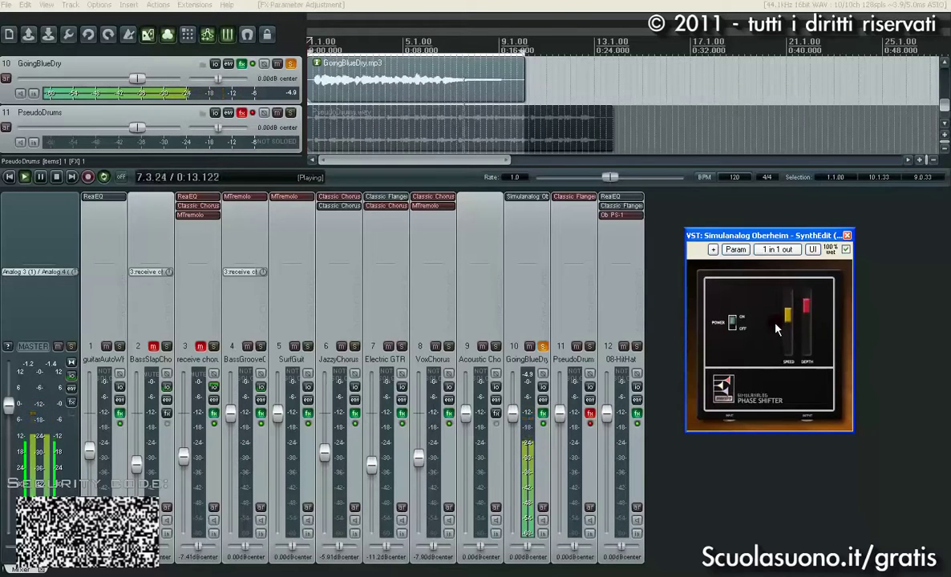
{"action": "key", "text": "space"}
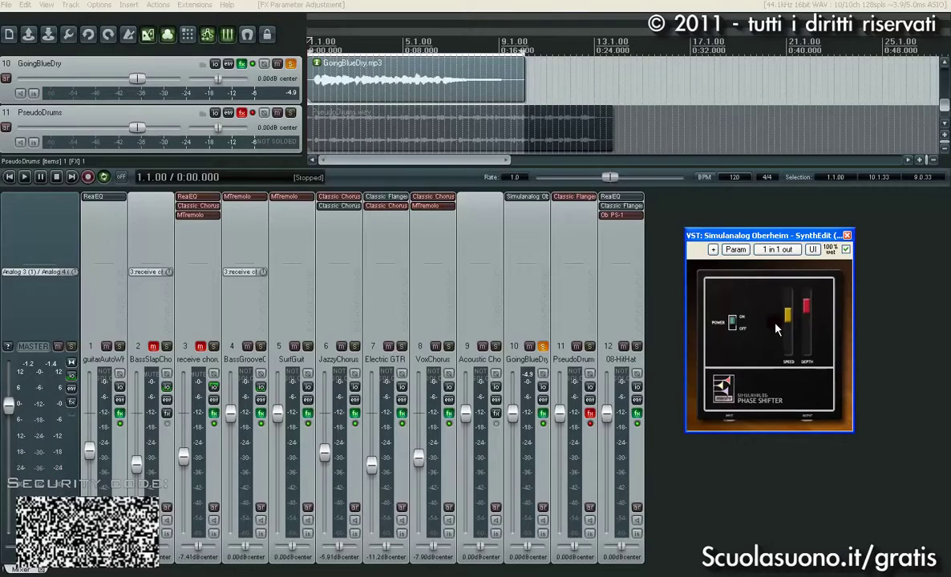
Lower the phase shifter's depth to just below the middle and compare GoingBlueDry with the track's effects bypassed during playback
{"action": "left_click_drag", "start_coordinate": [806, 309], "coordinate": [806, 375]}
{"action": "key", "text": "space"}
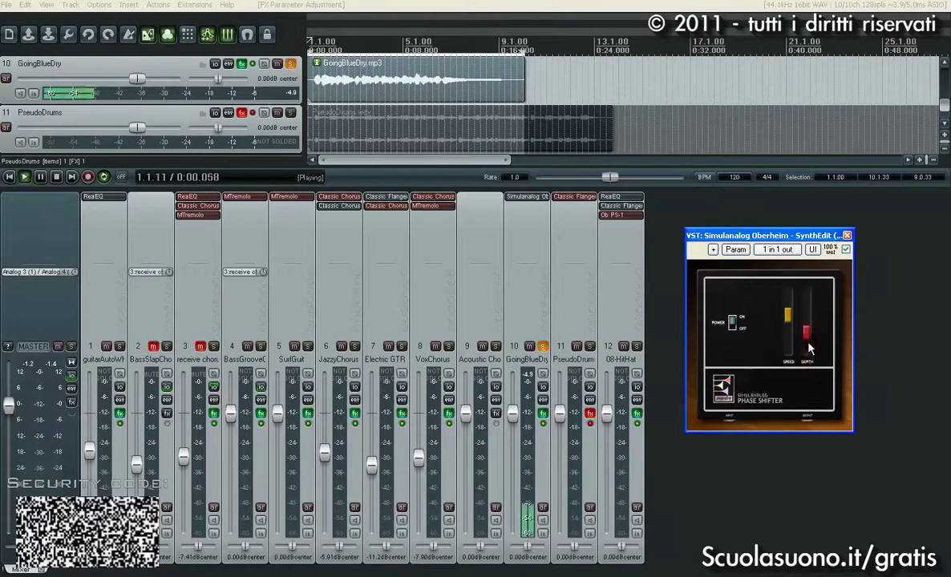
{"action": "left_click", "coordinate": [543, 427]}
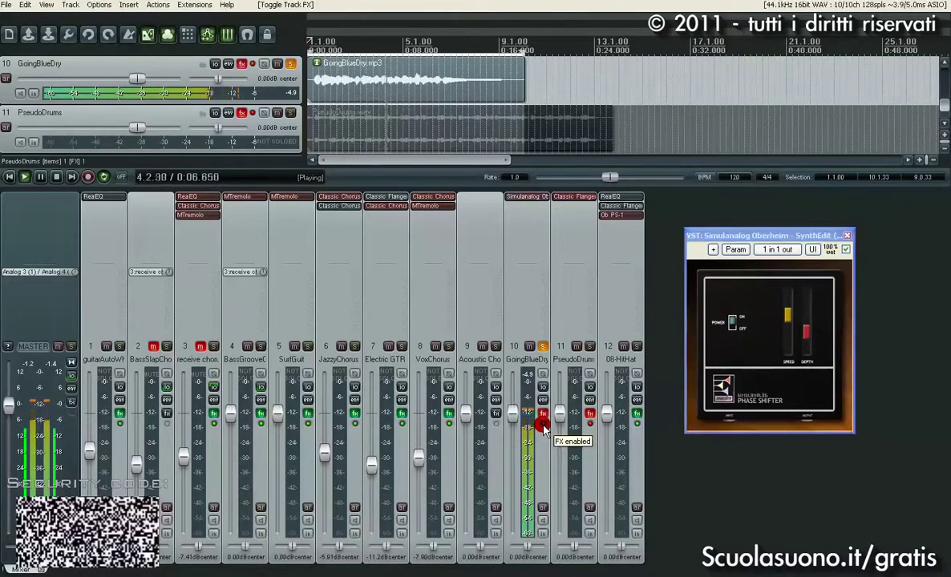
Re-enable GoingBlueDry's effects for comparison, stop playback and close the phase shifter window
{"action": "left_click", "coordinate": [543, 425]}
{"action": "left_click", "coordinate": [543, 427]}
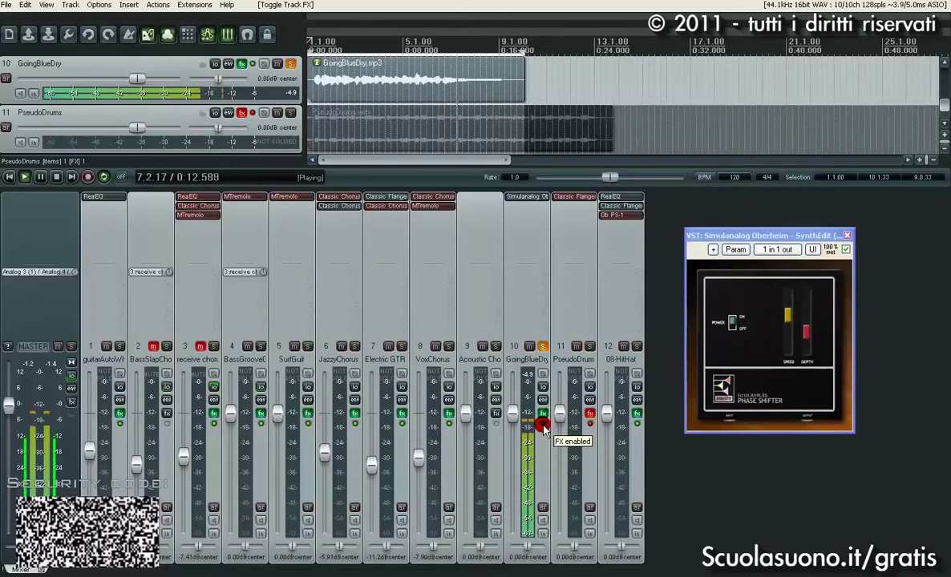
{"action": "key", "text": "space"}
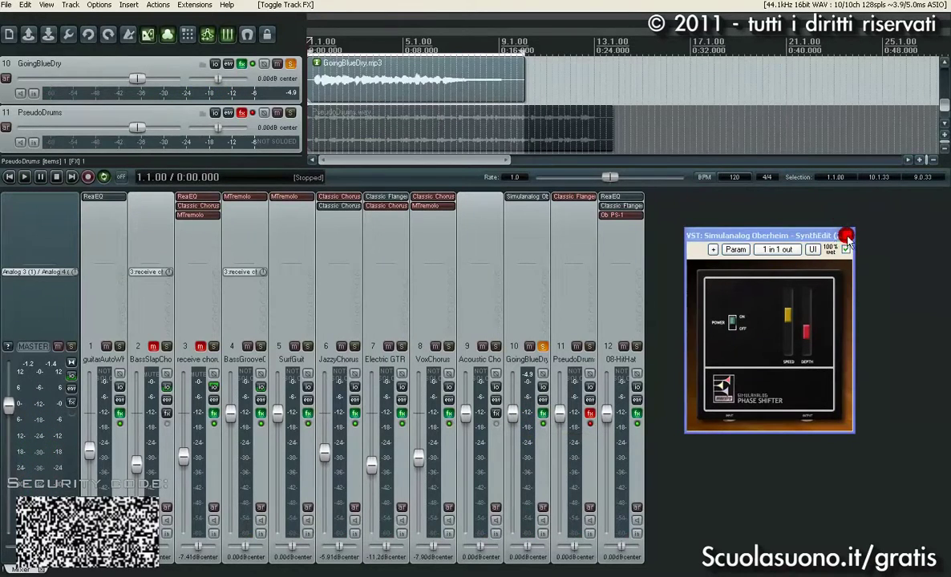
{"action": "left_click", "coordinate": [847, 235]}
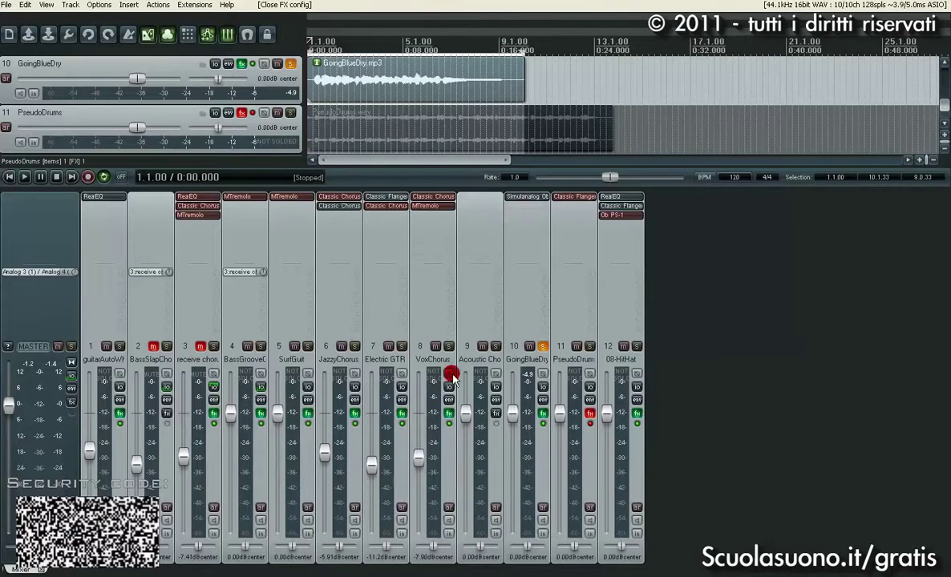
Solo VoxChorus, copy GoingBlueDry's Simulanalog Oberheim onto it, play the vocal and place the phase shifter window beside the mixer
{"action": "left_click", "coordinate": [447, 346]}
{"action": "left_click_drag", "start_coordinate": [526, 198], "coordinate": [427, 228]}
{"action": "key", "text": "space"}
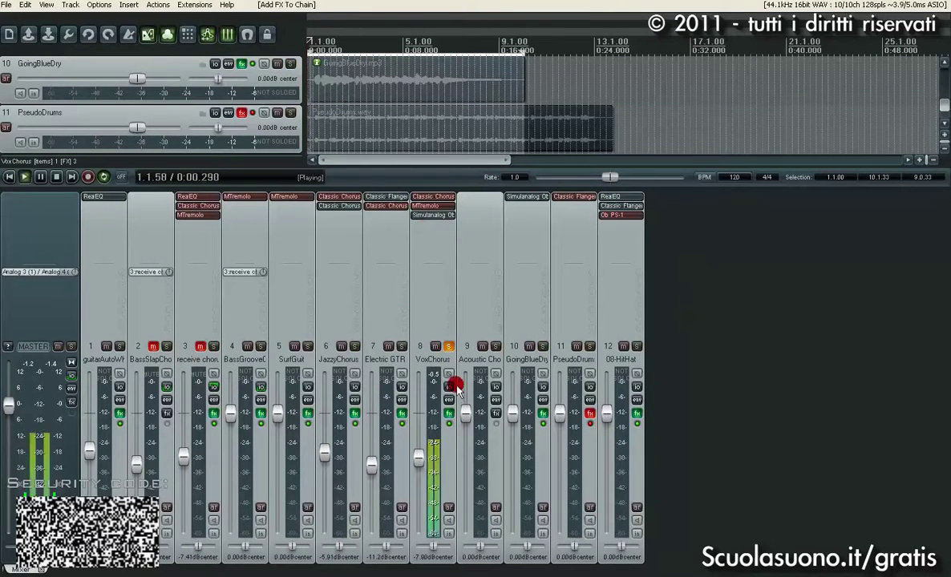
{"action": "left_click", "coordinate": [439, 221]}
{"action": "left_click_drag", "start_coordinate": [129, 9], "coordinate": [823, 218]}
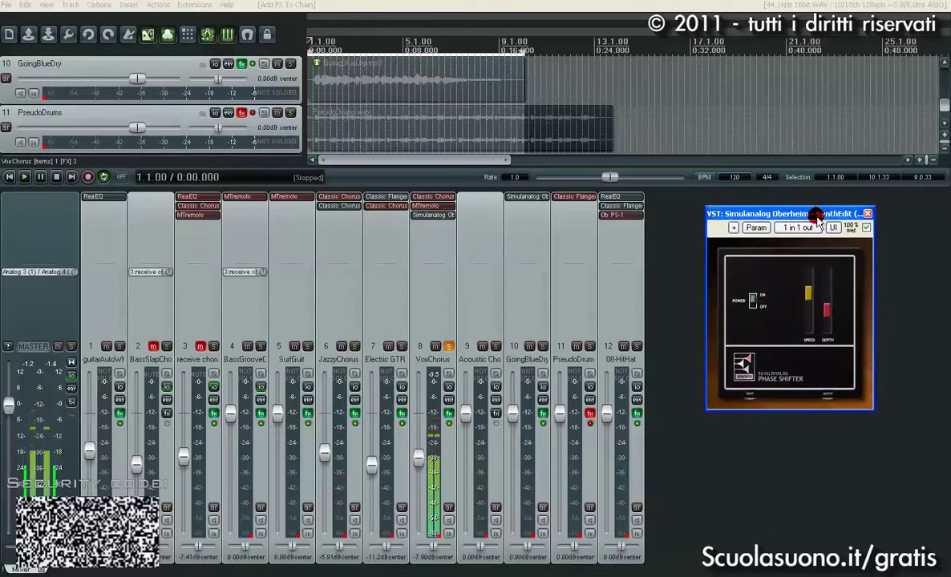
Stop playback, close the phase shifter window and bypass Simulanalog Oberheim on VoxChorus
{"action": "key", "text": "space"}
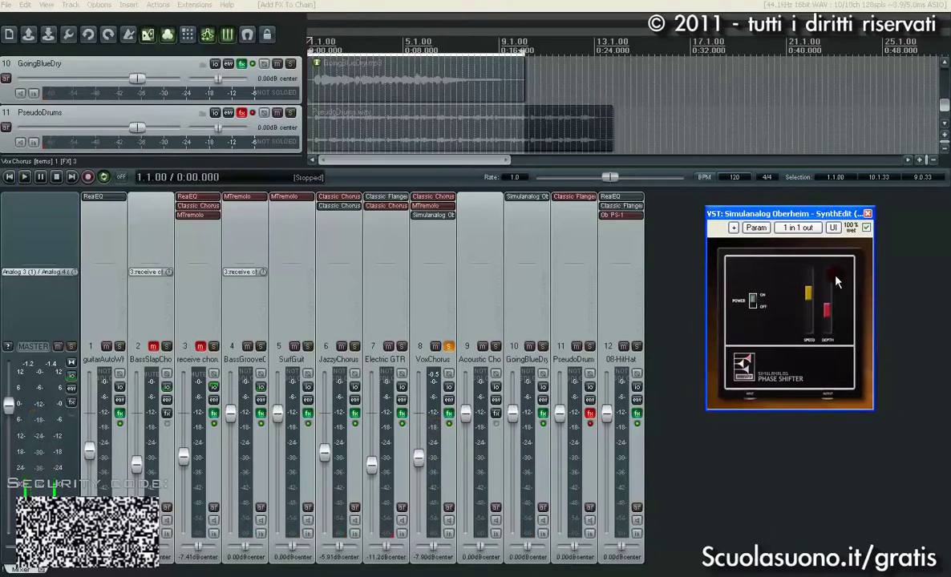
{"action": "left_click", "coordinate": [867, 213]}
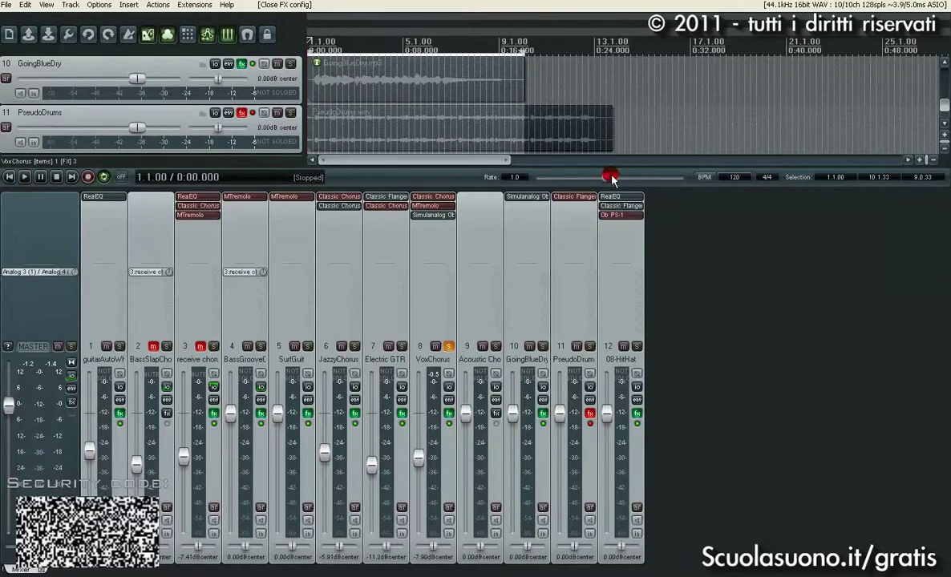
{"action": "left_click", "coordinate": [443, 216], "text": "shift"}
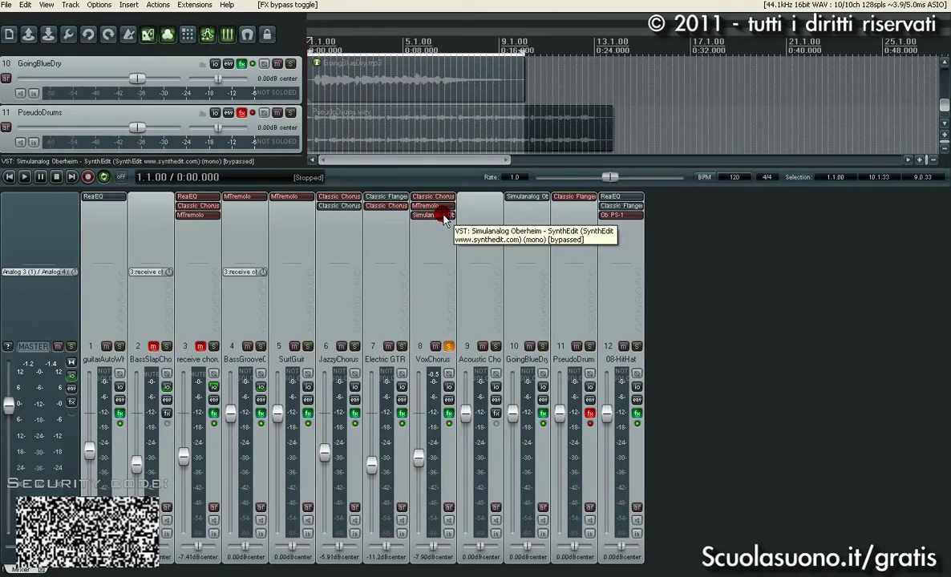
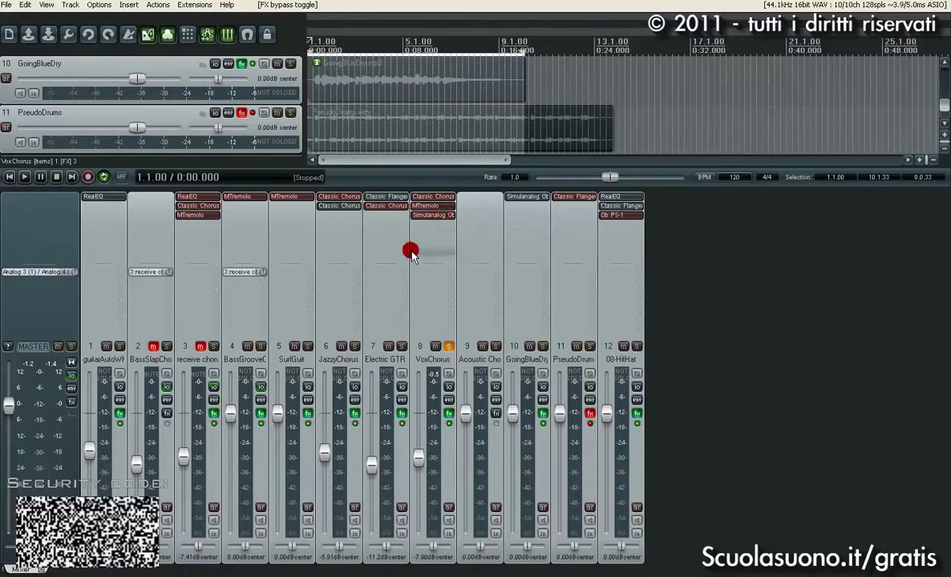
Solo and select the Acoustic Chorus track, set the time selection to its whole guitar item and start playback
{"action": "left_click", "coordinate": [448, 346]}
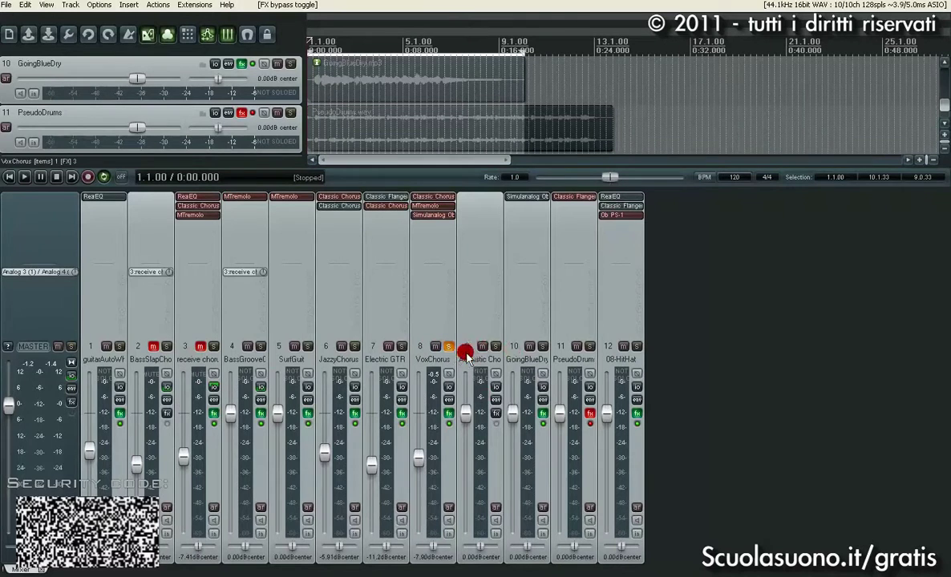
{"action": "left_click", "coordinate": [497, 347]}
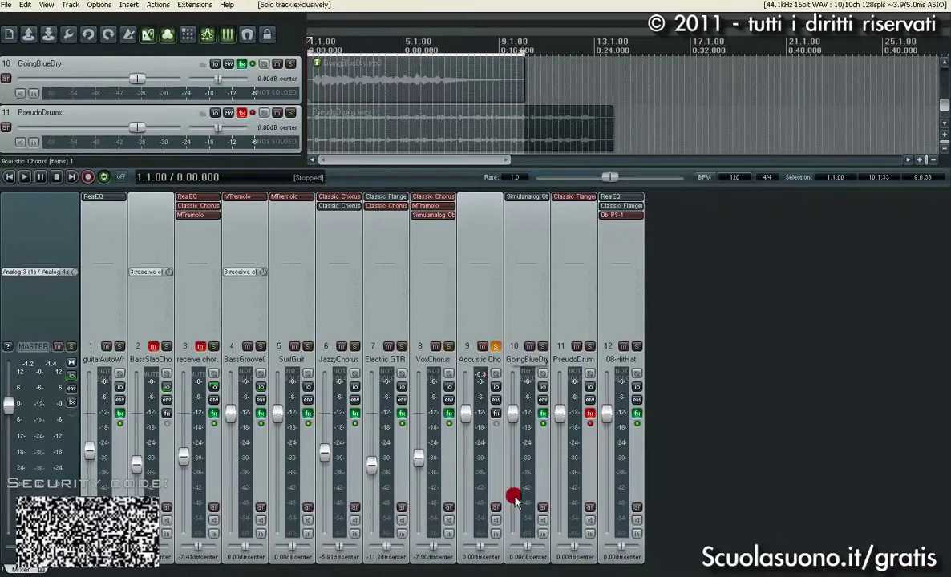
{"action": "left_click", "coordinate": [481, 551]}
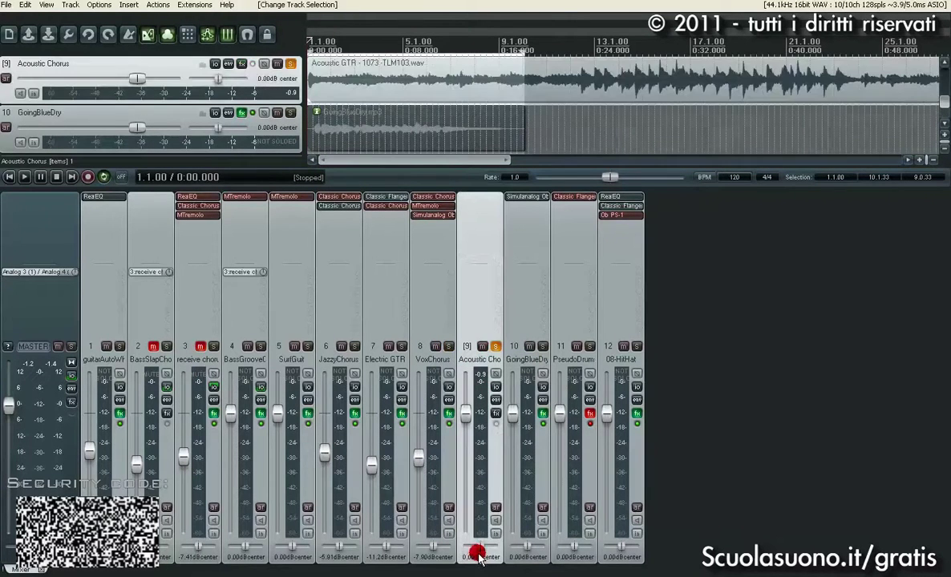
{"action": "double_click", "coordinate": [392, 82]}
{"action": "scroll", "coordinate": [427, 51], "scroll_direction": "down", "scroll_amount": 3}
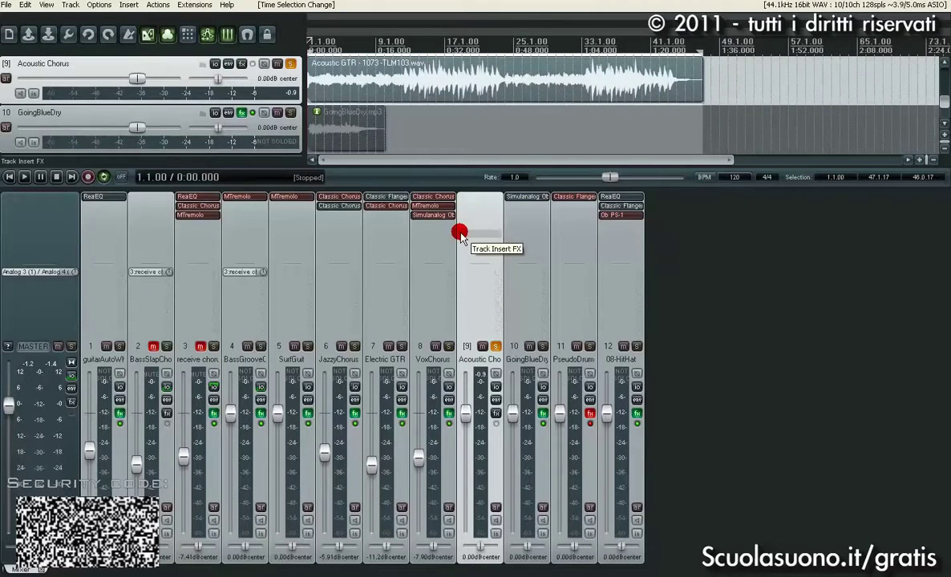
{"action": "key", "text": "space"}
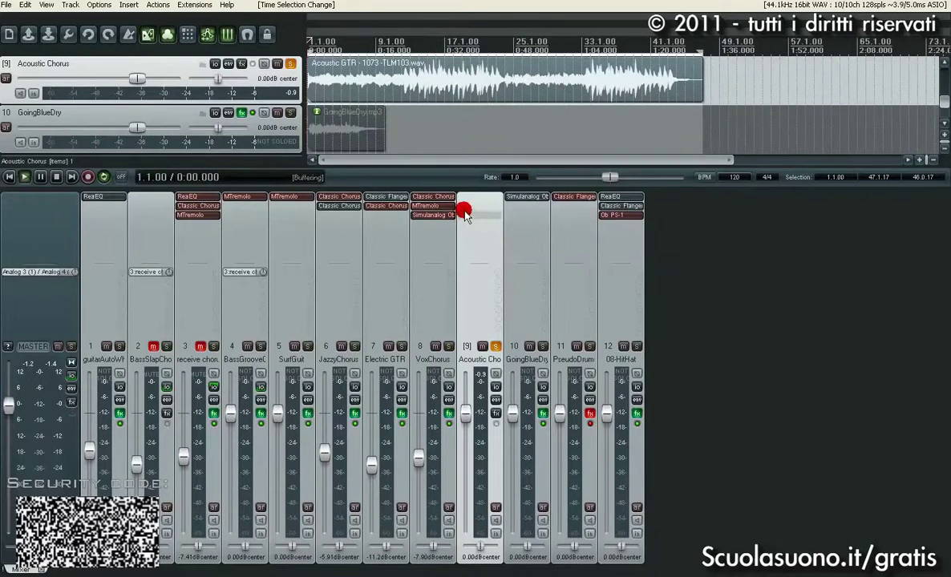
Lower Acoustic Chorus to -4.38 dB and copy VoxChorus's Simulanalog Oberheim onto it, enabled for listening
{"action": "left_click_drag", "start_coordinate": [466, 412], "coordinate": [466, 448]}
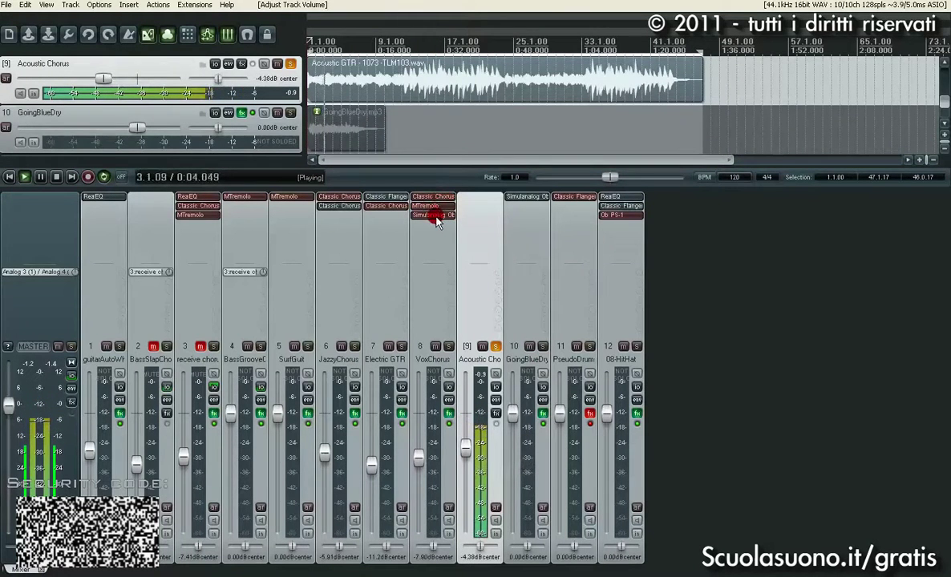
{"action": "left_click_drag", "start_coordinate": [443, 218], "coordinate": [481, 198]}
{"action": "left_click", "coordinate": [481, 198], "text": "shift"}
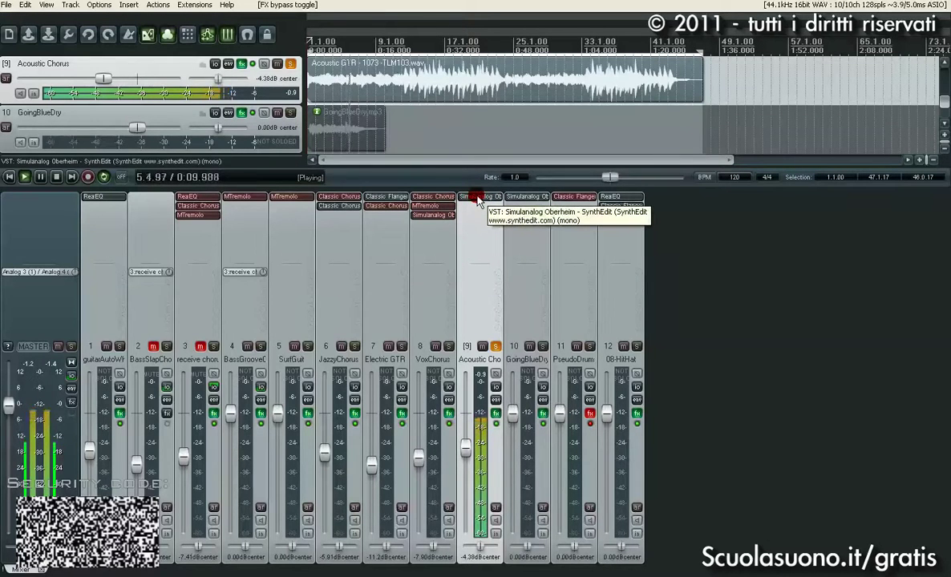
Try VoxChorus's Classic Chorus on Acoustic Chorus during playback, toggling its spread and lowering the mix slightly below 1:1
{"action": "left_click_drag", "start_coordinate": [433, 197], "coordinate": [478, 211]}
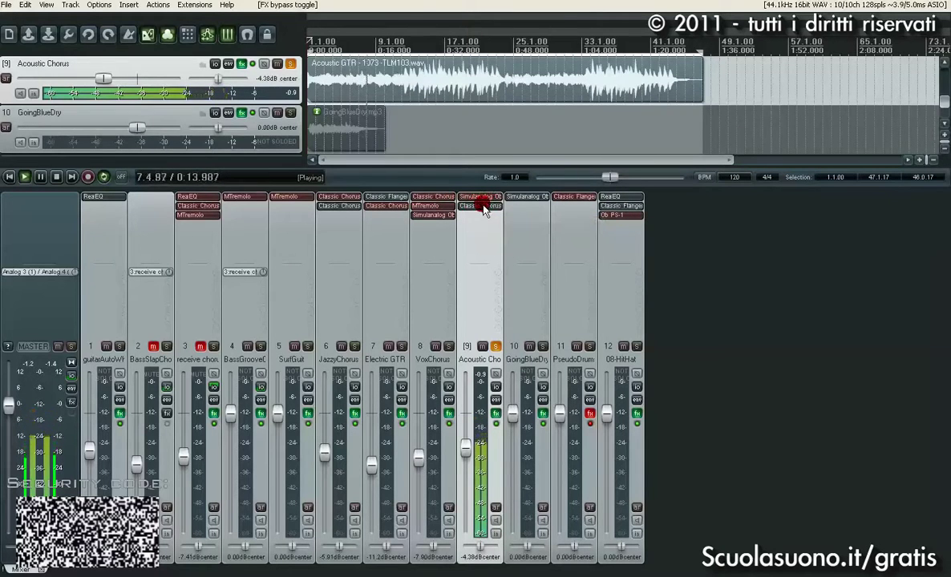
{"action": "left_click", "coordinate": [477, 208]}
{"action": "left_click", "coordinate": [189, 62]}
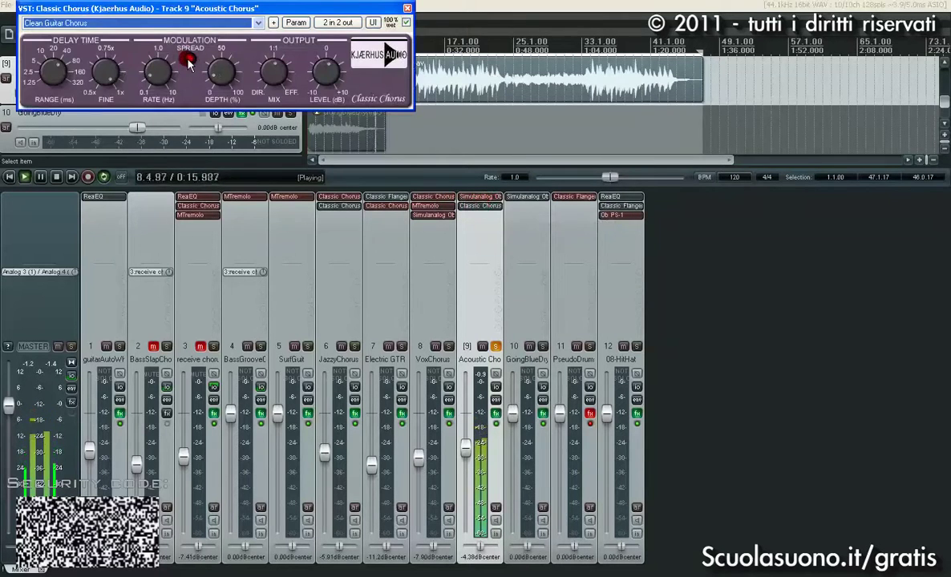
{"action": "left_click_drag", "start_coordinate": [273, 74], "coordinate": [273, 92]}
{"action": "left_click_drag", "start_coordinate": [324, 72], "coordinate": [324, 74]}
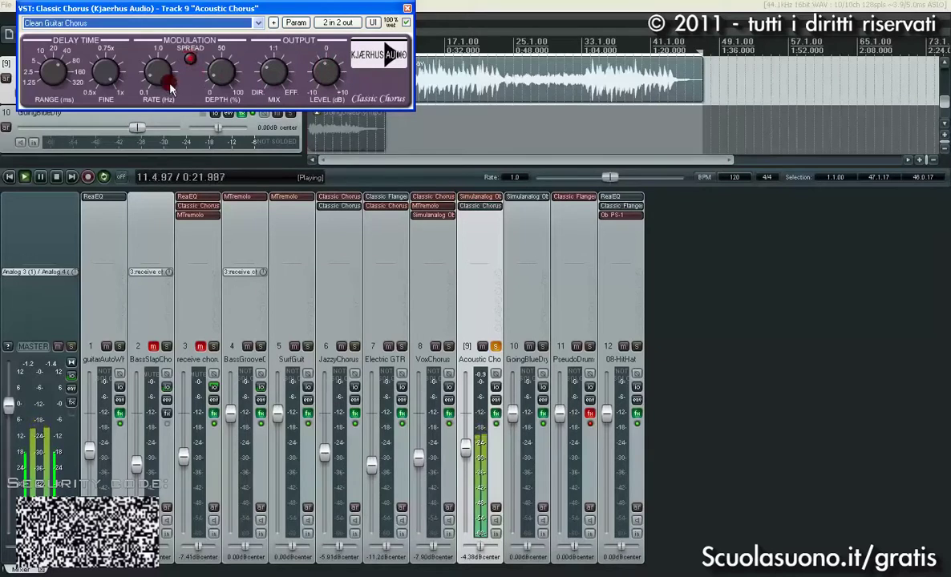
{"action": "left_click", "coordinate": [517, 92]}
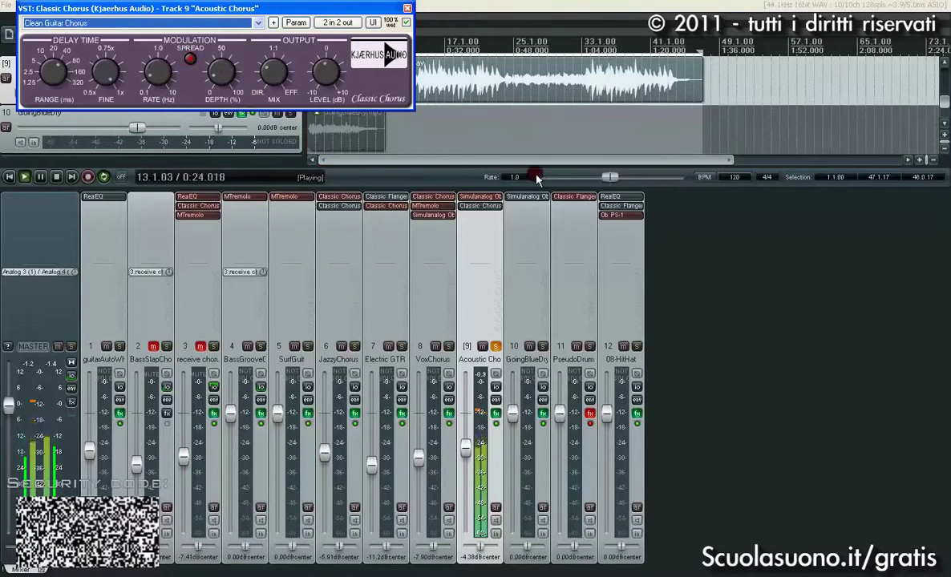
Stop playback and remove Classic Chorus from the Acoustic Chorus track
{"action": "left_click", "coordinate": [481, 207], "text": "ctrl"}
{"action": "key", "text": "space"}
{"action": "left_click", "coordinate": [485, 206], "text": "alt"}
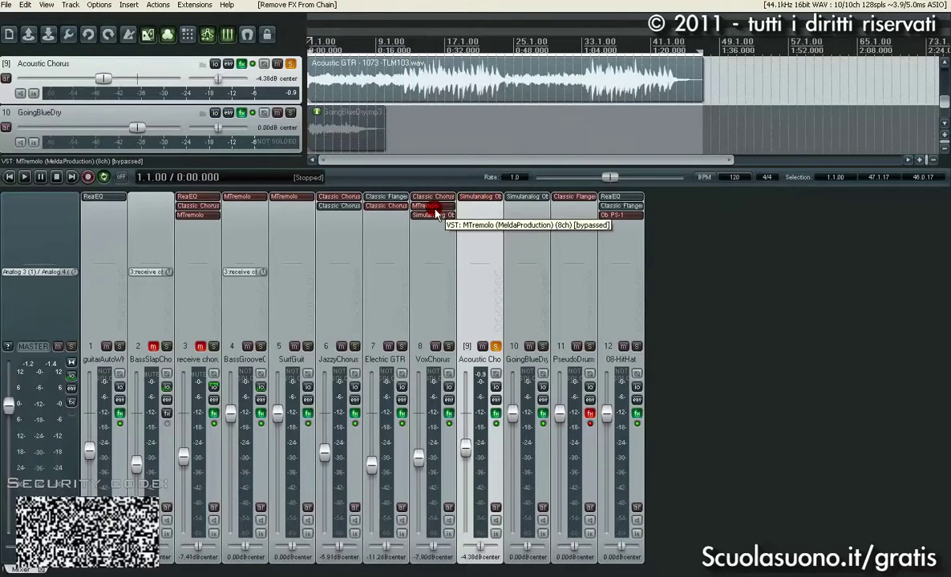
Try 08-HiHat's Classic Flanger on Acoustic Chorus during playback, then bypass it and remove it from the track
{"action": "left_click_drag", "start_coordinate": [629, 208], "coordinate": [483, 208]}
{"action": "key", "text": "space"}
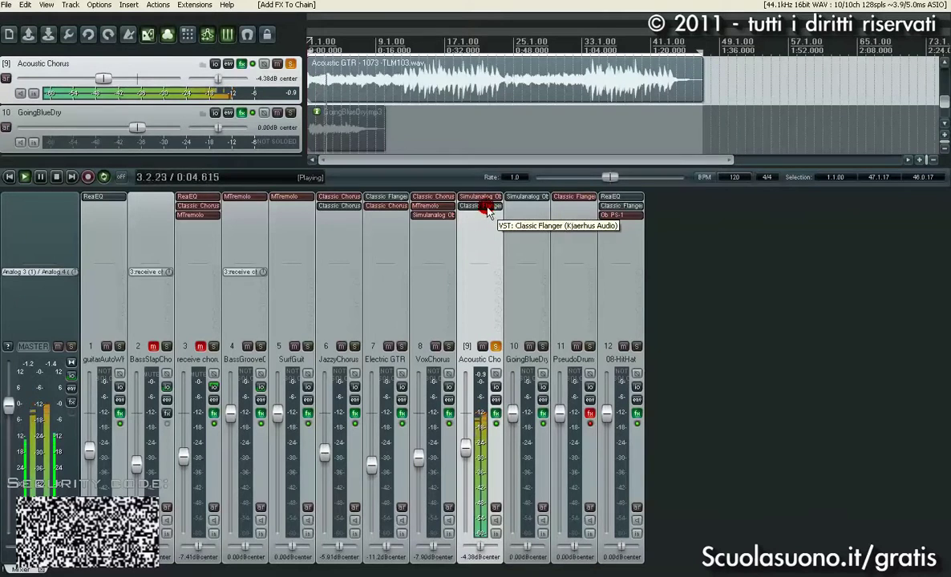
{"action": "key", "text": "space"}
{"action": "left_click", "coordinate": [488, 206], "text": "shift"}
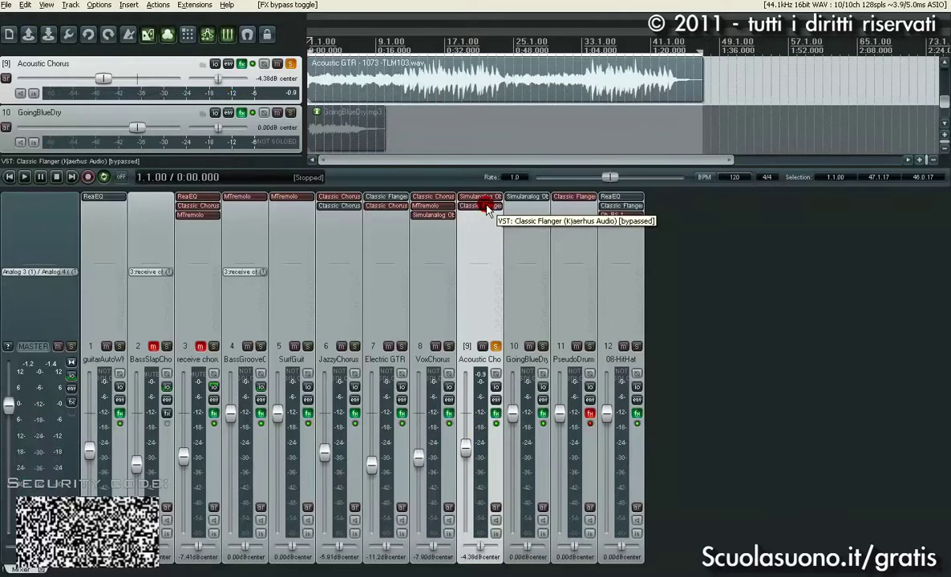
{"action": "left_click", "coordinate": [485, 207], "text": "alt"}
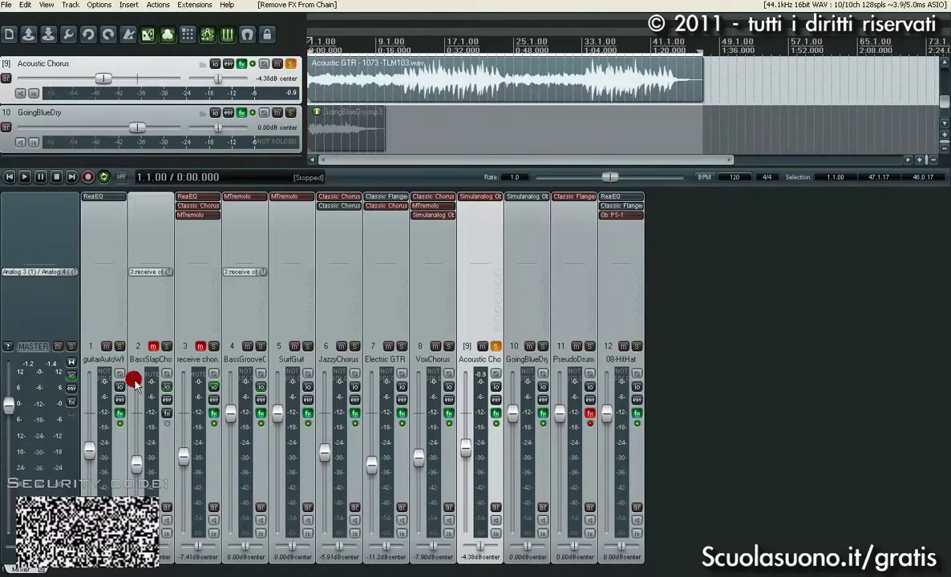
Solo guitarAutoWha exclusively and open its ReaEQ, placing the equalizer window clear of the timeline item
{"action": "left_click", "coordinate": [109, 523]}
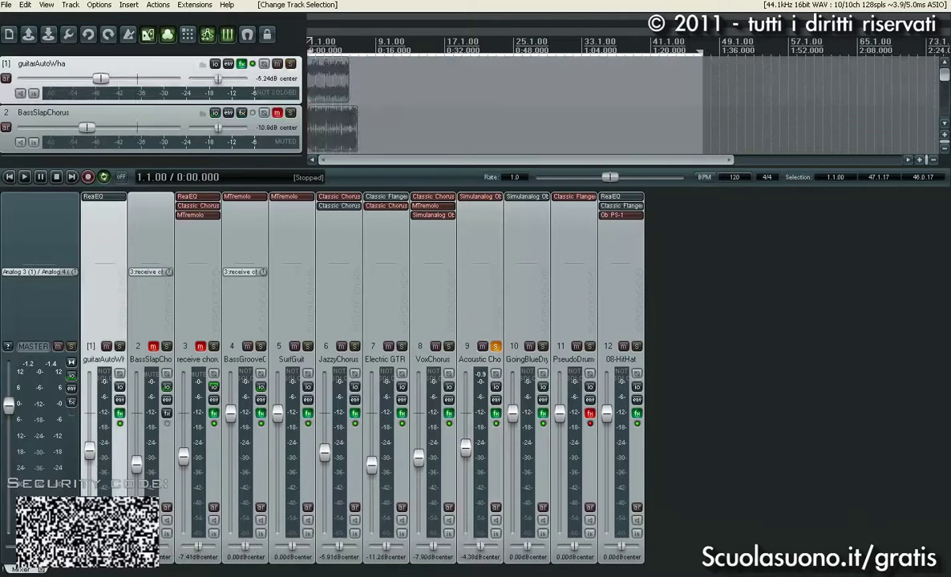
{"action": "left_click", "coordinate": [119, 347], "text": "ctrl+alt"}
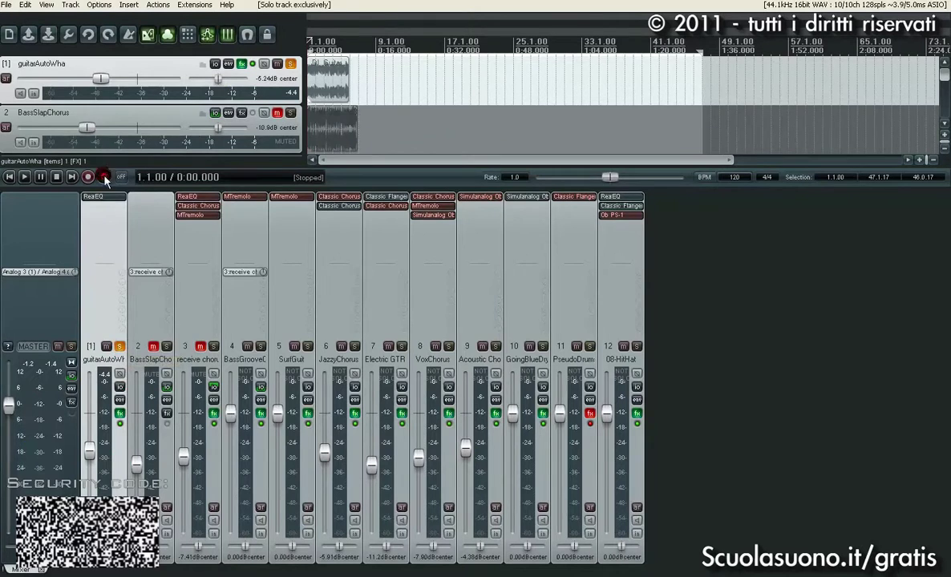
{"action": "left_click", "coordinate": [113, 202]}
{"action": "left_click_drag", "start_coordinate": [361, 102], "coordinate": [752, 242]}
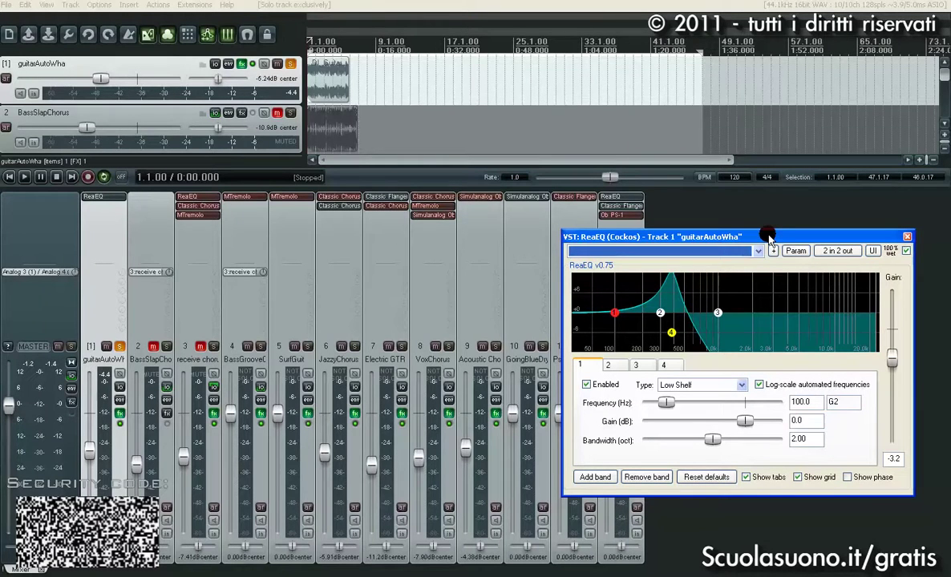
{"action": "scroll", "coordinate": [437, 44], "scroll_direction": "up", "scroll_amount": 3}
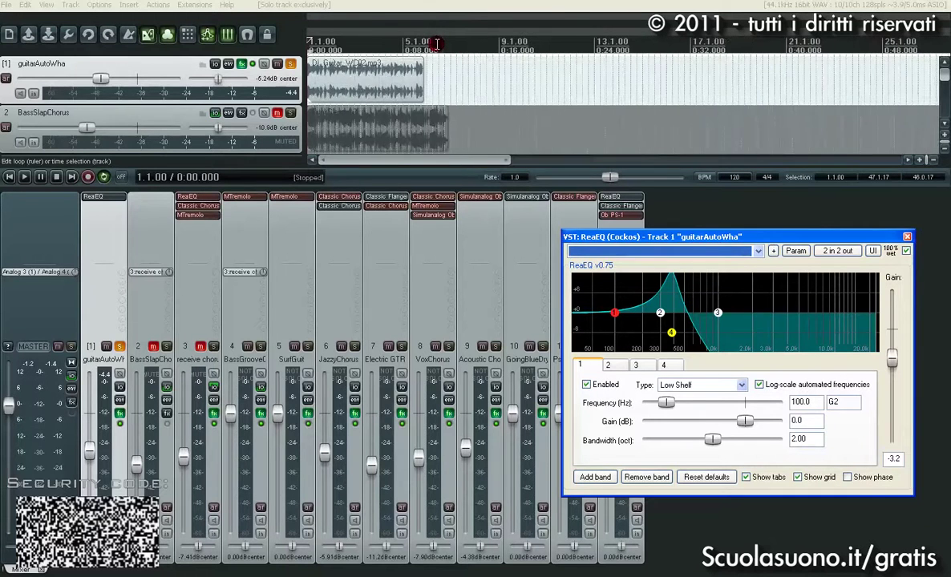
{"action": "scroll", "coordinate": [437, 44], "scroll_direction": "up", "scroll_amount": 2}
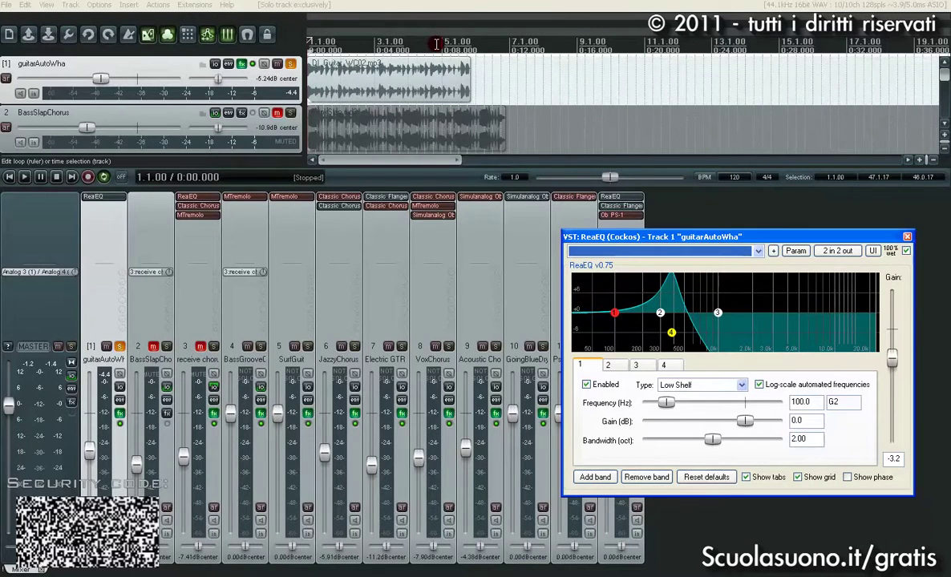
{"action": "scroll", "coordinate": [437, 45], "scroll_direction": "down", "scroll_amount": 2}
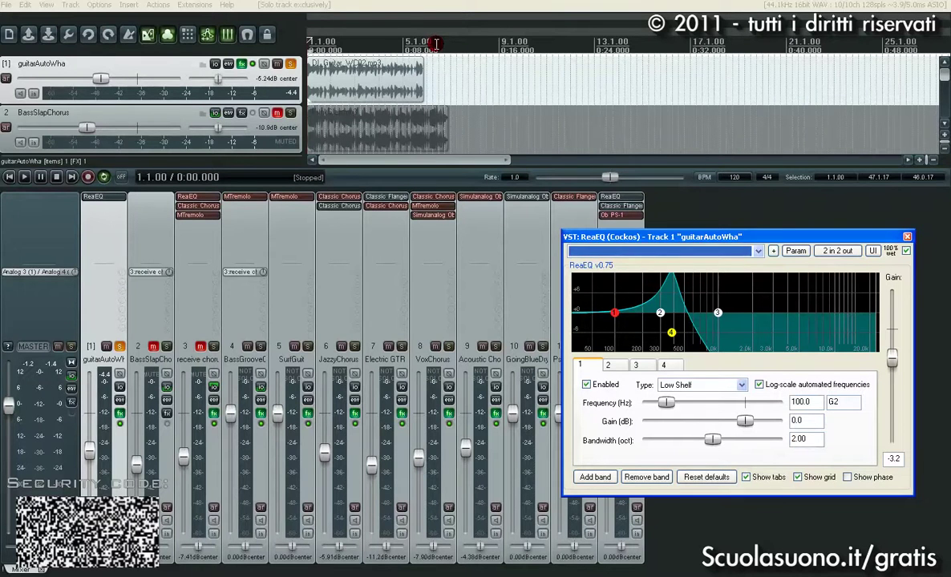
{"action": "left_click_drag", "start_coordinate": [789, 240], "coordinate": [812, 137]}
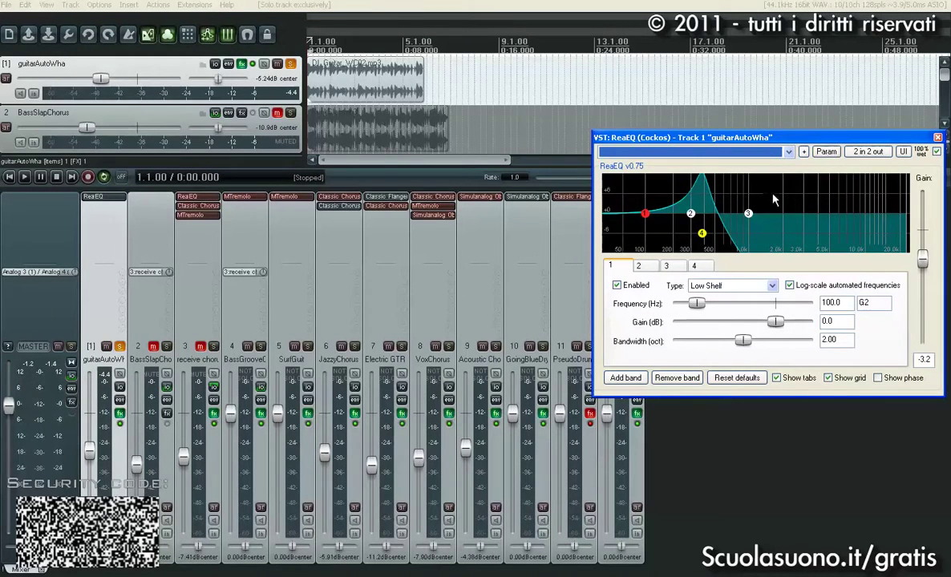
{"action": "left_click_drag", "start_coordinate": [802, 138], "coordinate": [792, 152]}
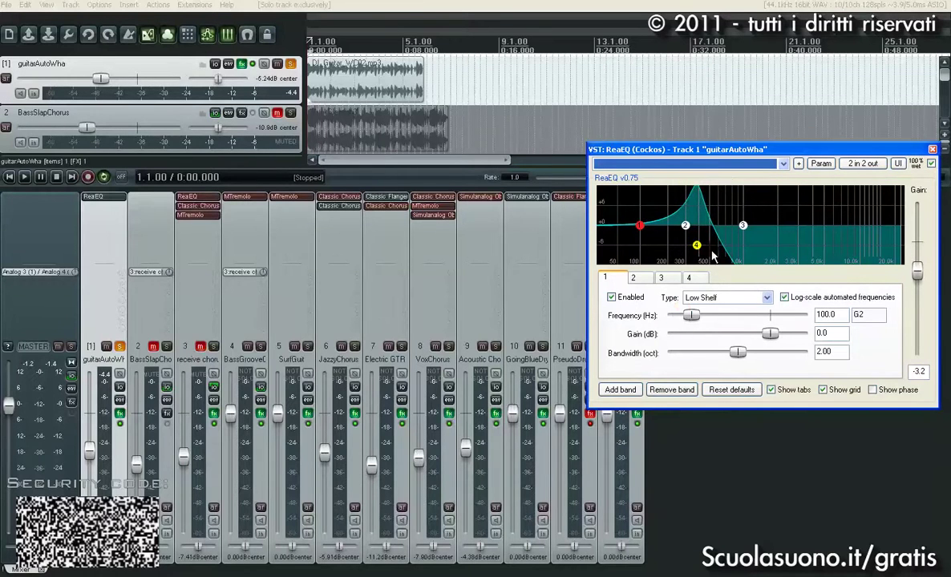
Examine the settings of band 4 in guitarAutoWha's ReaEQ, including its frequency control, and close the equalizer window
{"action": "left_click", "coordinate": [688, 277]}
{"action": "mouse_move", "coordinate": [715, 314]}
{"action": "left_mouse_down"}
{"action": "mouse_move", "coordinate": [786, 315]}
{"action": "mouse_move", "coordinate": [715, 315]}
{"action": "left_mouse_up"}
{"action": "left_click", "coordinate": [590, 222]}
{"action": "left_click", "coordinate": [931, 151]}
{"action": "left_click", "coordinate": [932, 151]}
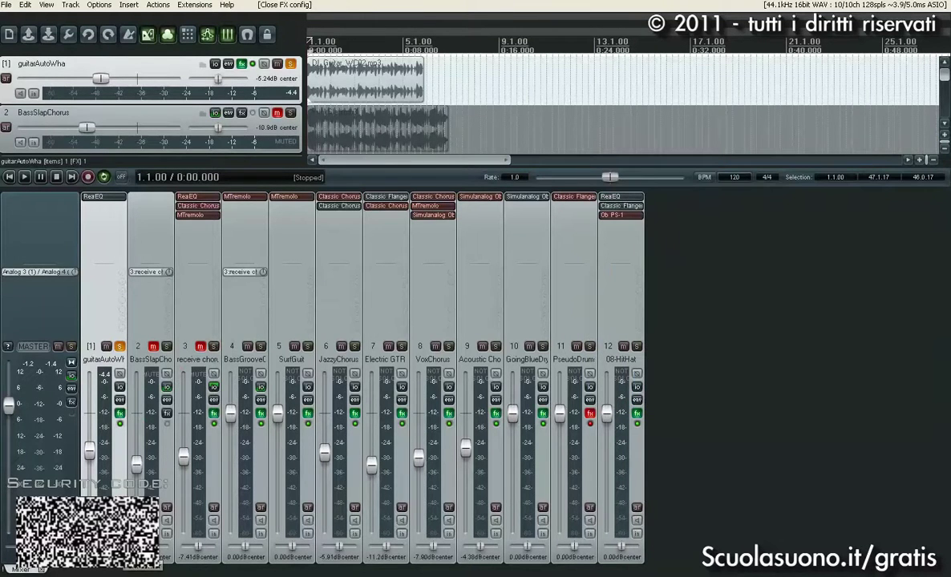
Bypass guitarAutoWha's effects and set the time selection to its whole guitar item
{"action": "left_click", "coordinate": [119, 413]}
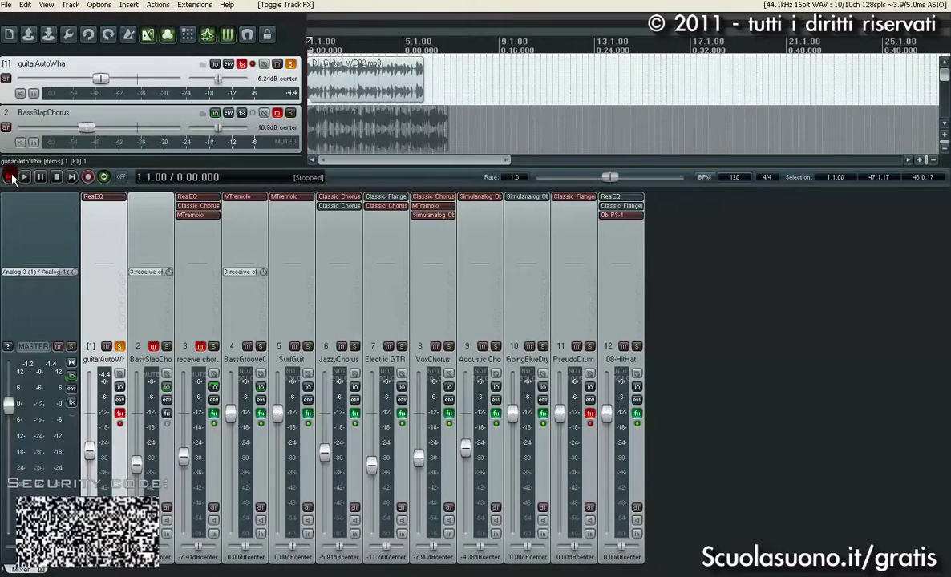
{"action": "left_click", "coordinate": [372, 84]}
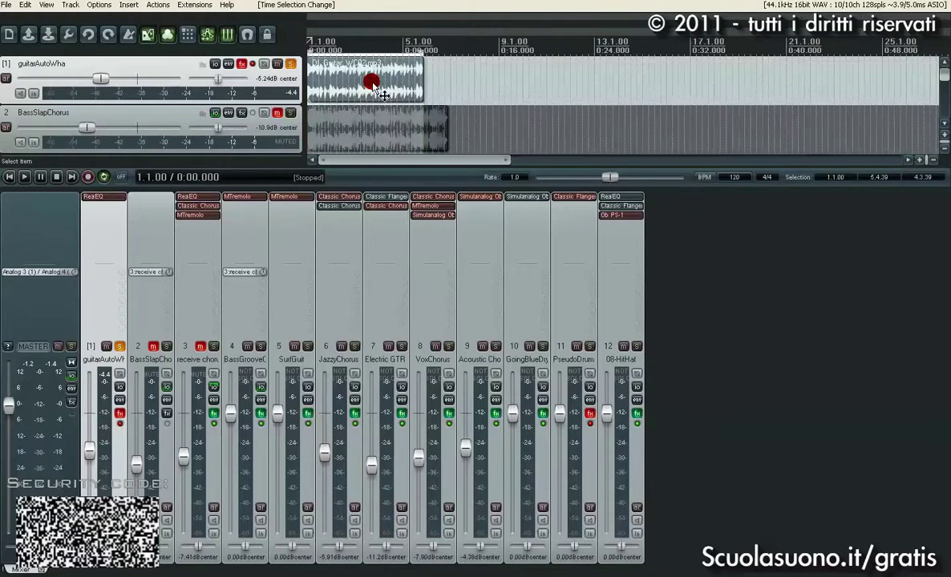
Play the dry guitarAutoWha item and lower the track volume to -7.41 dB
{"action": "key", "text": "space"}
{"action": "left_click_drag", "start_coordinate": [89, 449], "coordinate": [138, 437]}
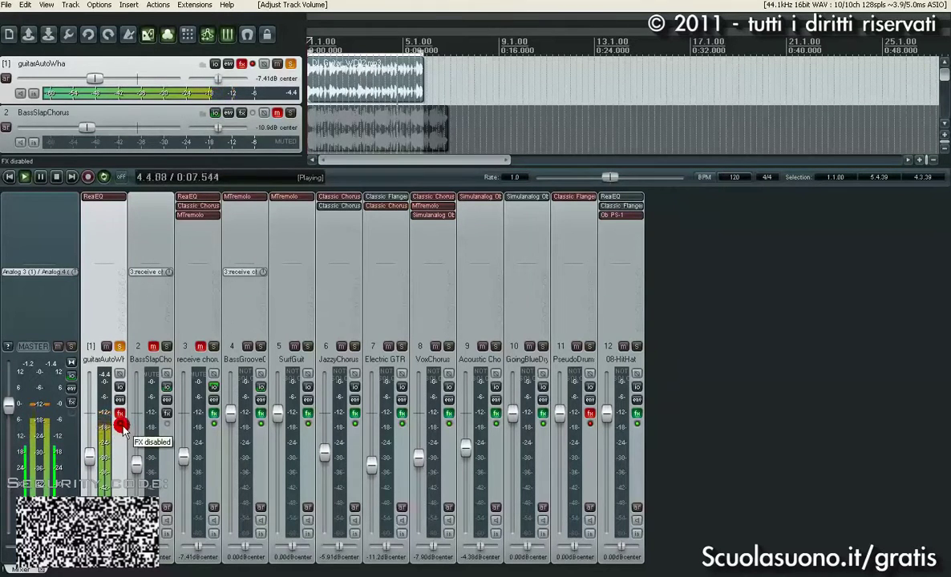
{"action": "key", "text": "space"}
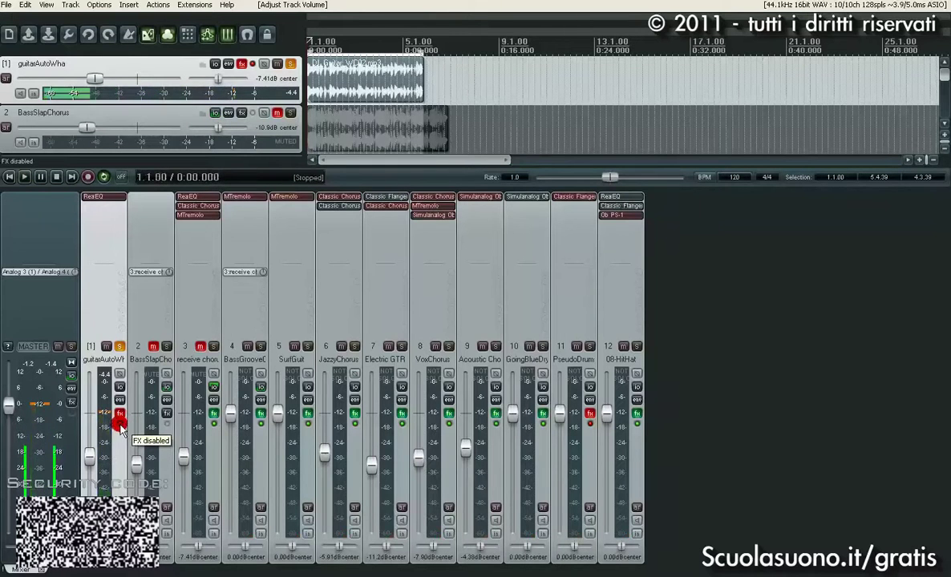
Enable guitarAutoWha's effects and play the loop with its ReaEQ open to watch the band 4 filter sweep
{"action": "left_click", "coordinate": [119, 414]}
{"action": "key", "text": "space"}
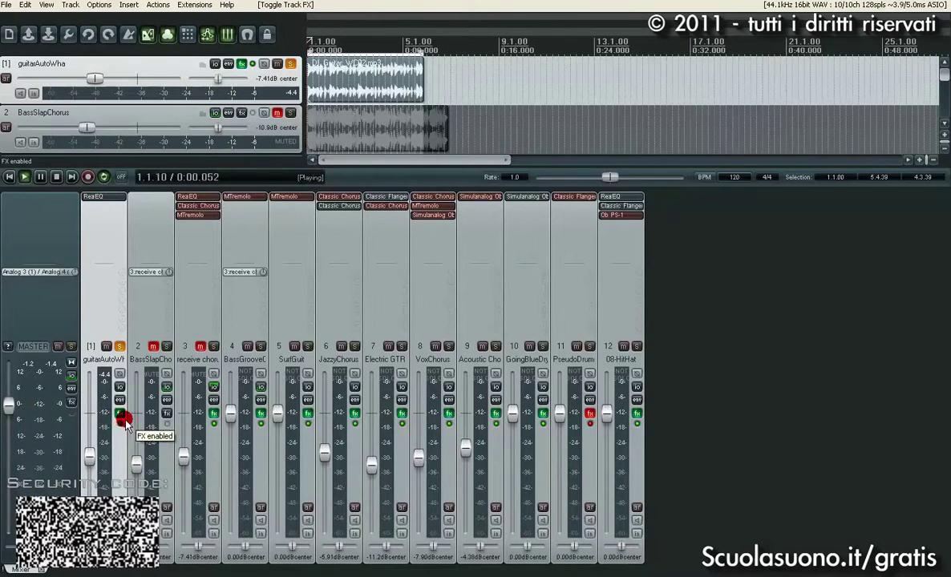
{"action": "left_click", "coordinate": [94, 197]}
{"action": "left_click_drag", "start_coordinate": [745, 266], "coordinate": [925, 309]}
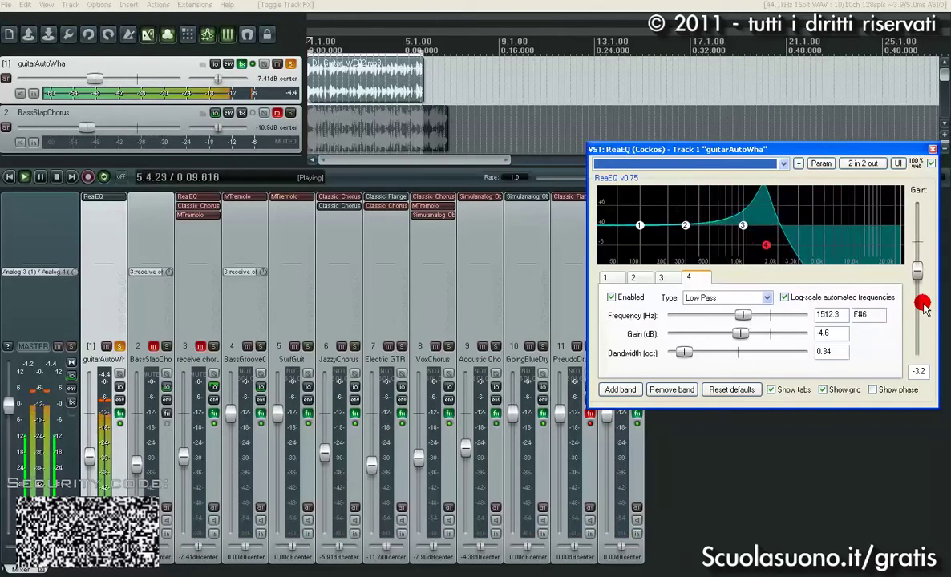
{"action": "key", "text": "space"}
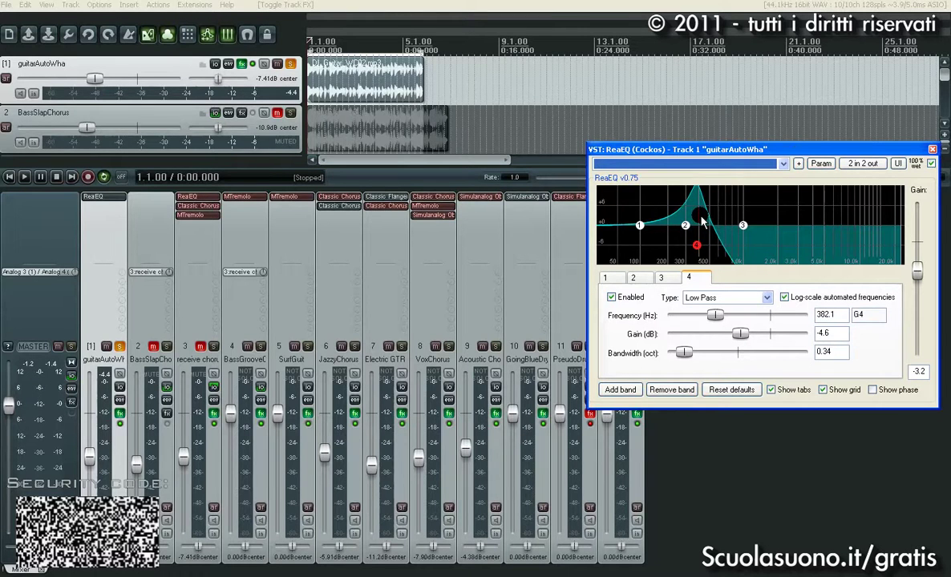
Open the parameter modulation settings for ReaEQ's 4-Freq (Low) parameter and close the equalizer window
{"action": "left_click", "coordinate": [786, 154]}
{"action": "left_click_drag", "start_coordinate": [797, 148], "coordinate": [788, 144]}
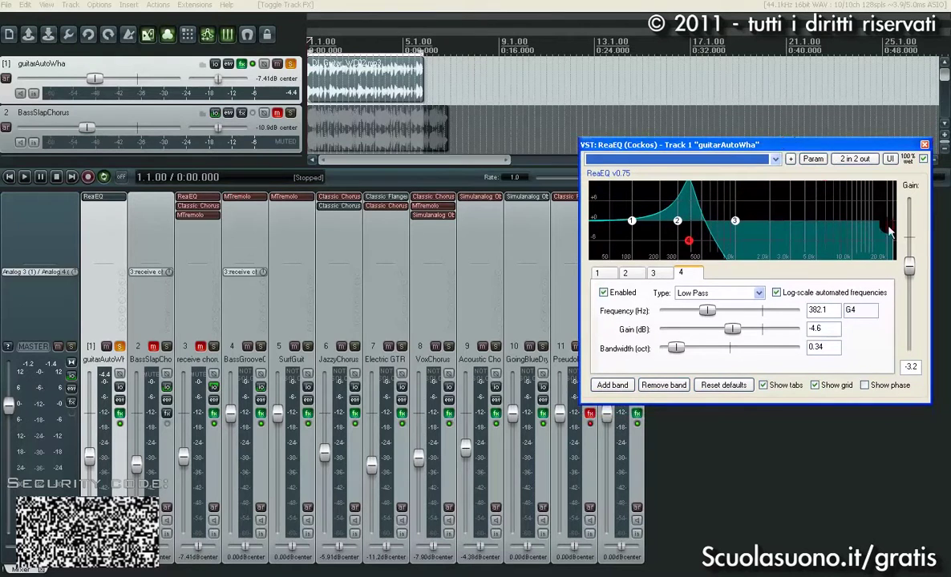
{"action": "left_click", "coordinate": [863, 191]}
{"action": "left_click", "coordinate": [825, 160]}
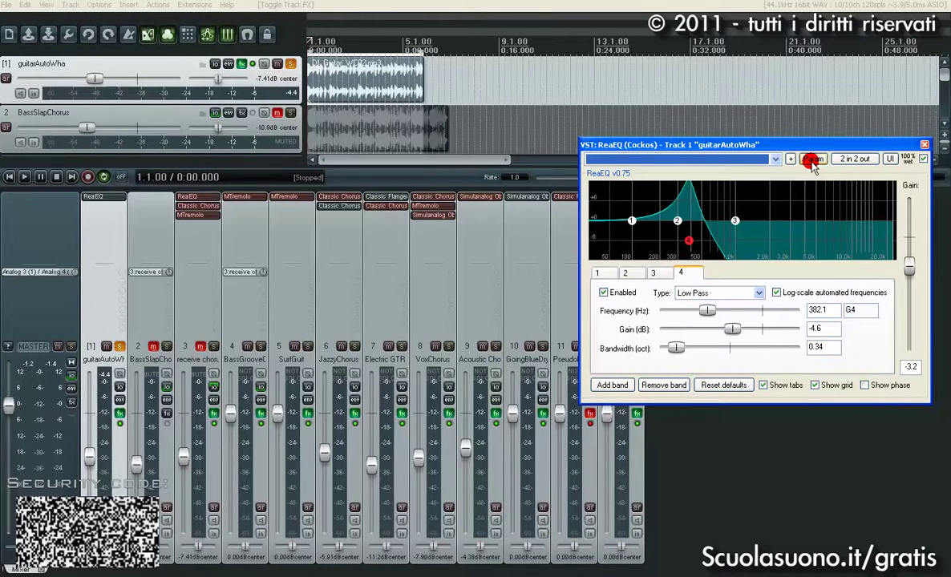
{"action": "left_click", "coordinate": [813, 161]}
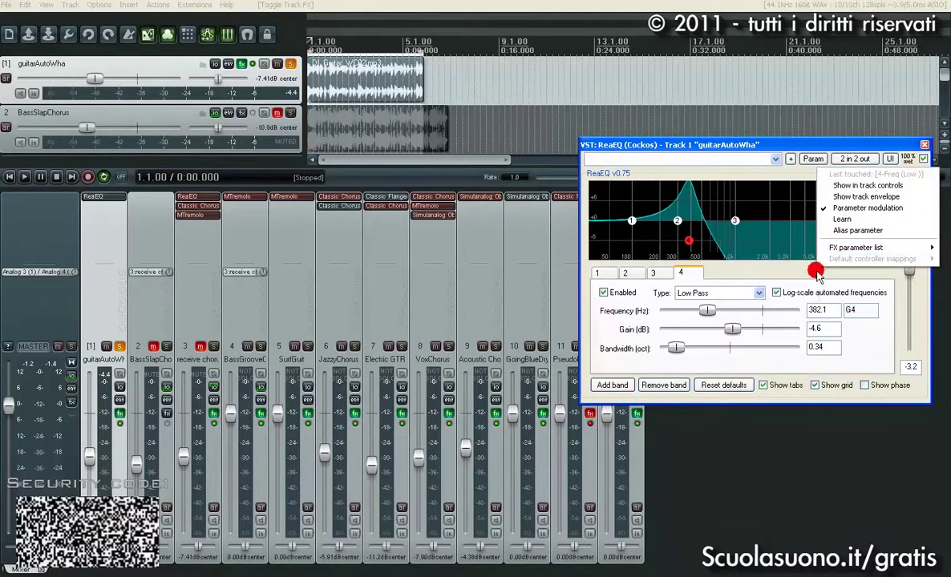
{"action": "mouse_move", "coordinate": [825, 249]}
{"action": "mouse_move", "coordinate": [807, 270]}
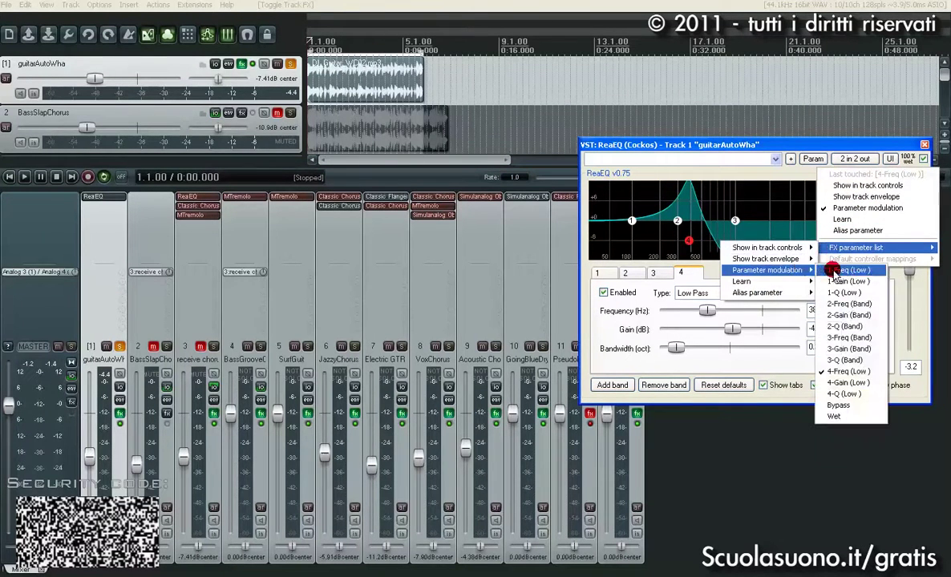
{"action": "left_click", "coordinate": [856, 372]}
{"action": "left_click_drag", "start_coordinate": [783, 78], "coordinate": [720, 167]}
{"action": "left_click", "coordinate": [673, 269]}
{"action": "left_click", "coordinate": [924, 144]}
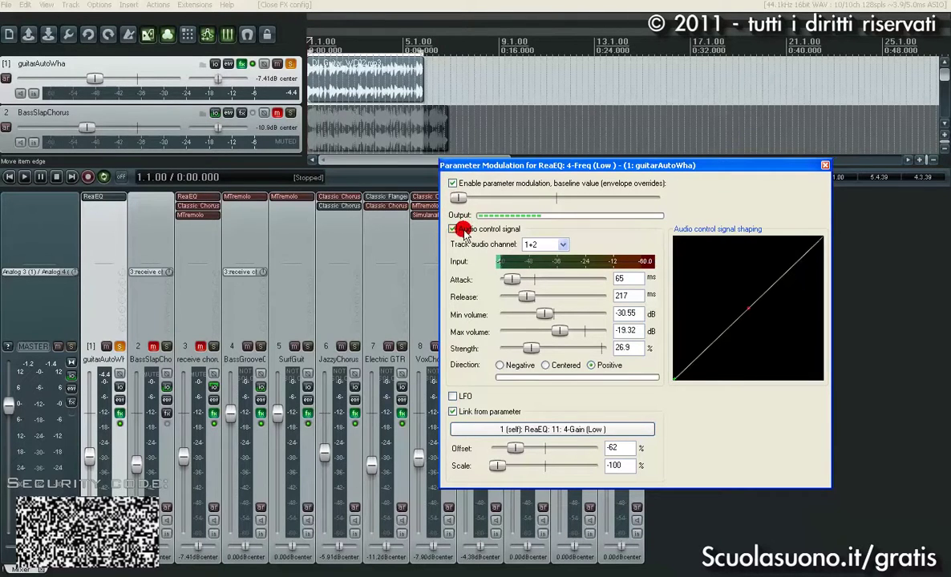
Reopen guitarAutoWha's ReaEQ and arrange it side by side with the 4-Freq (Low) parameter modulation window
{"action": "left_click", "coordinate": [93, 375]}
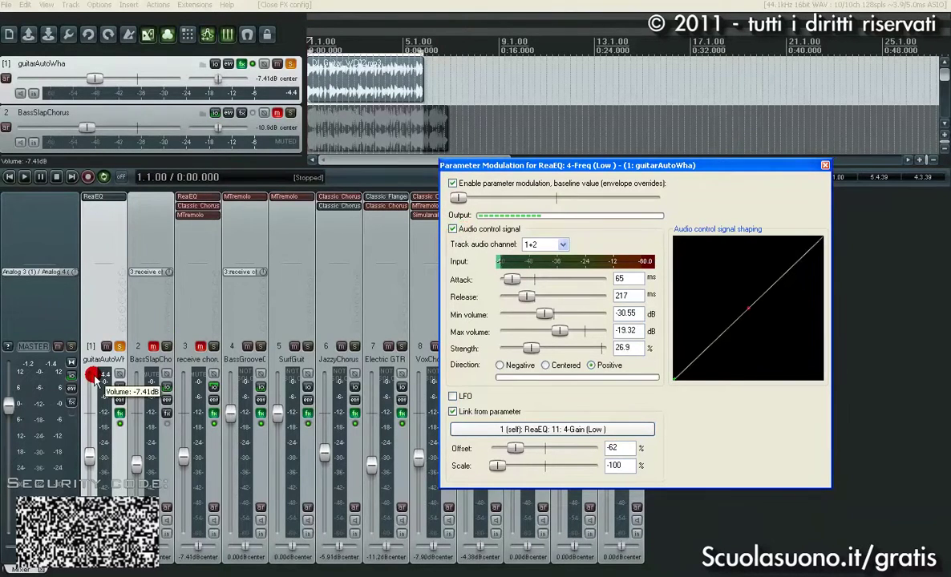
{"action": "left_click", "coordinate": [94, 360]}
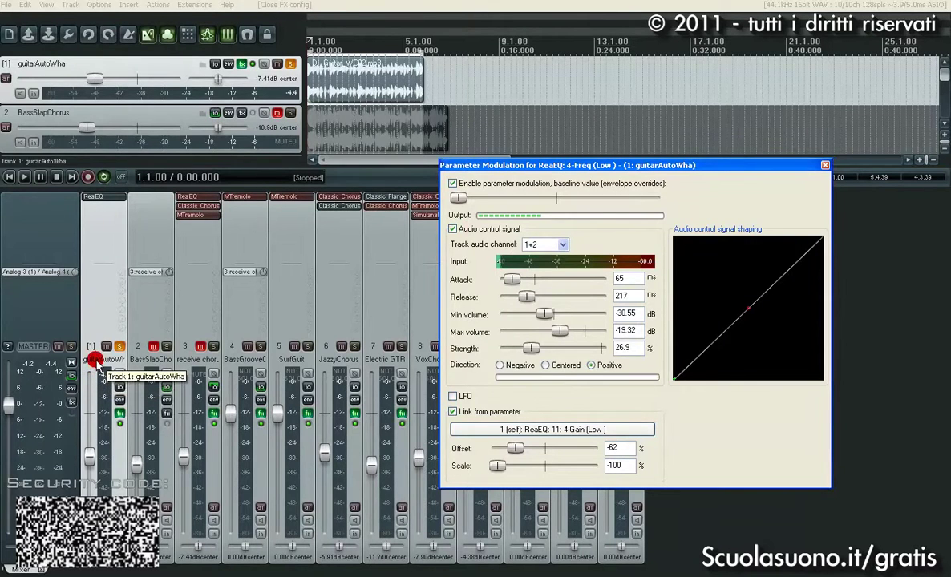
{"action": "left_click", "coordinate": [98, 201]}
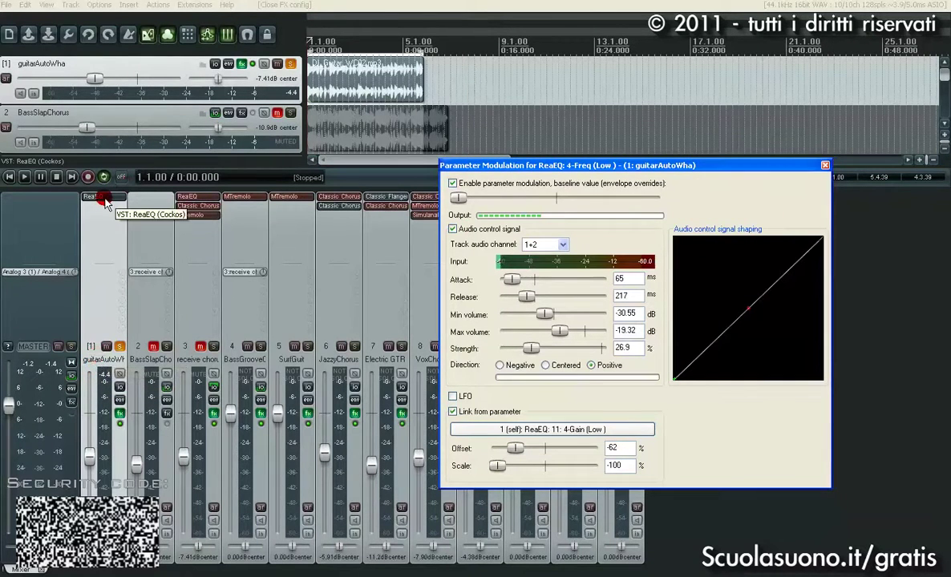
{"action": "left_click_drag", "start_coordinate": [711, 137], "coordinate": [212, 105]}
{"action": "left_click_drag", "start_coordinate": [657, 163], "coordinate": [741, 158]}
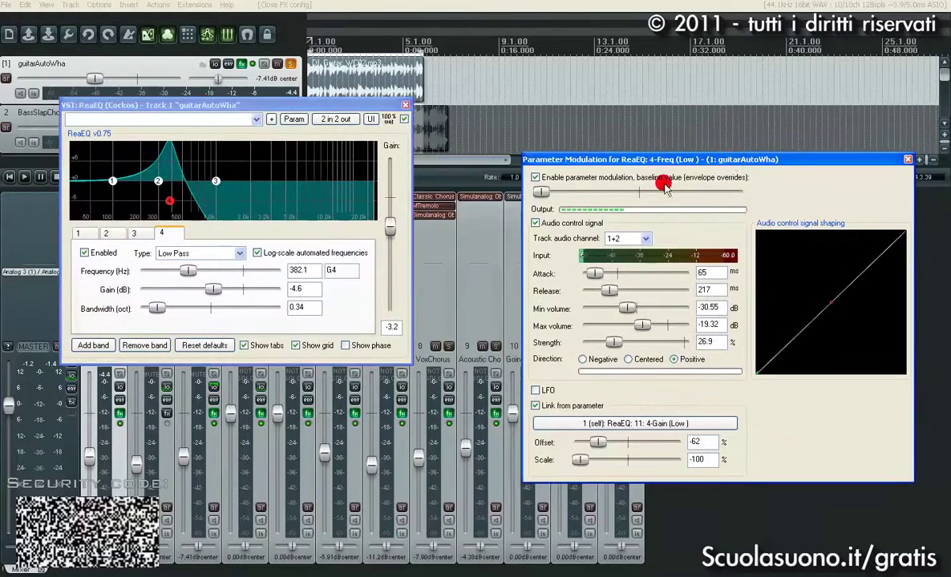
{"action": "left_click_drag", "start_coordinate": [318, 106], "coordinate": [416, 103]}
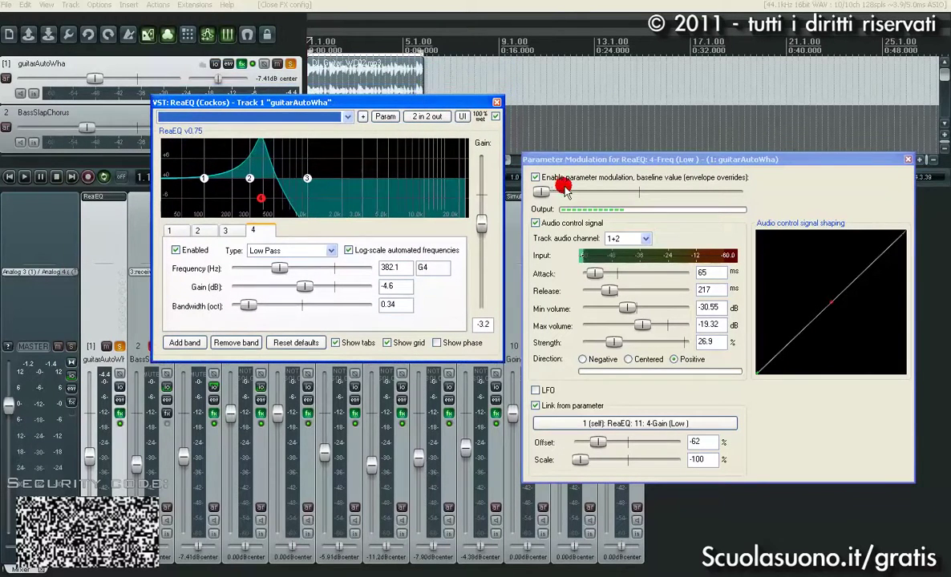
{"action": "left_click_drag", "start_coordinate": [672, 160], "coordinate": [682, 157]}
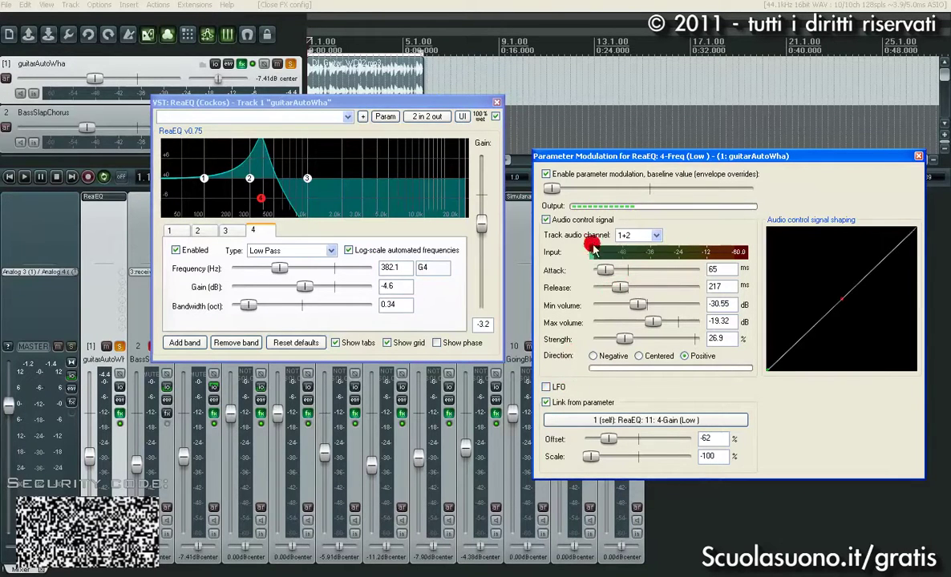
{"action": "left_click_drag", "start_coordinate": [375, 103], "coordinate": [425, 64]}
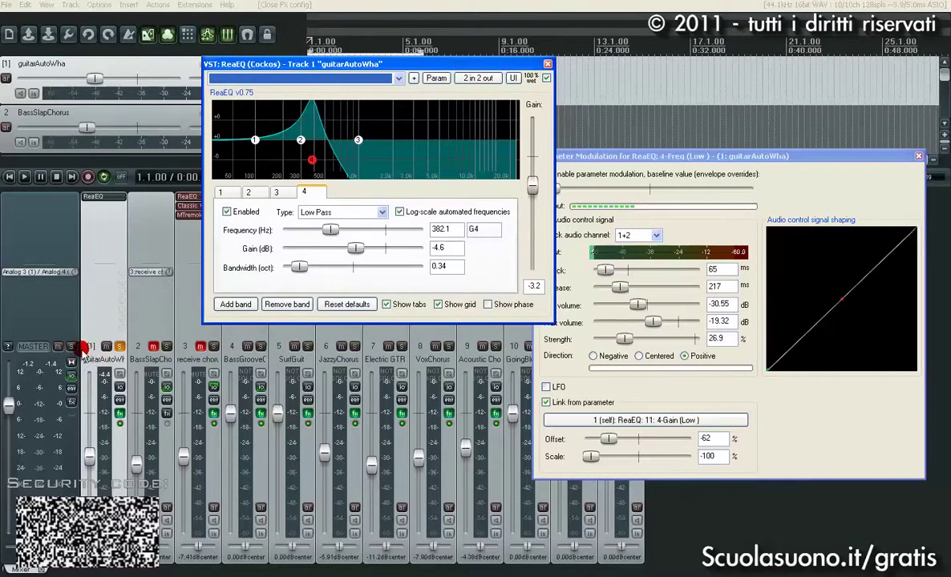
{"action": "left_click_drag", "start_coordinate": [706, 154], "coordinate": [725, 145]}
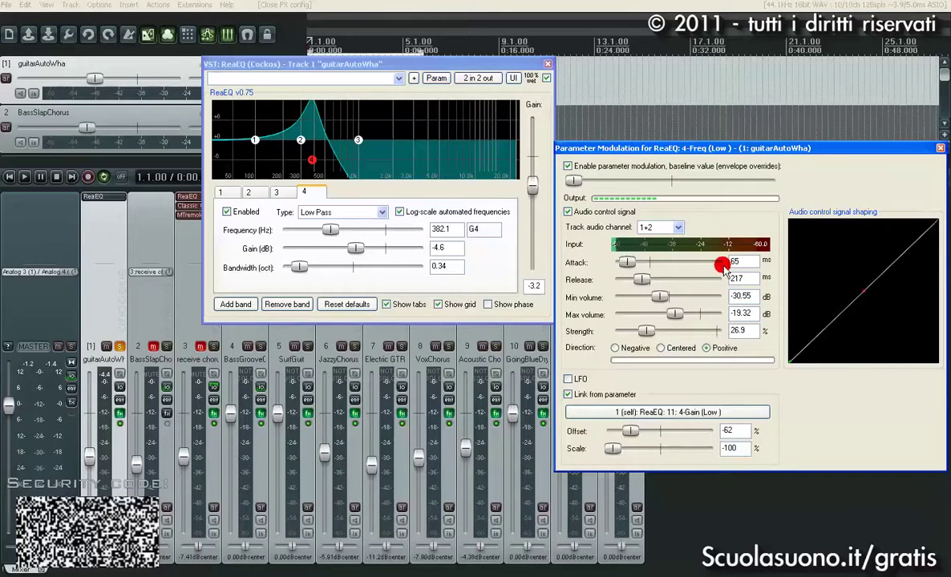
Set the audio control signal's strength to 33.3 % for the 4-Freq (Low) modulation while the guitar plays
{"action": "key", "text": "space"}
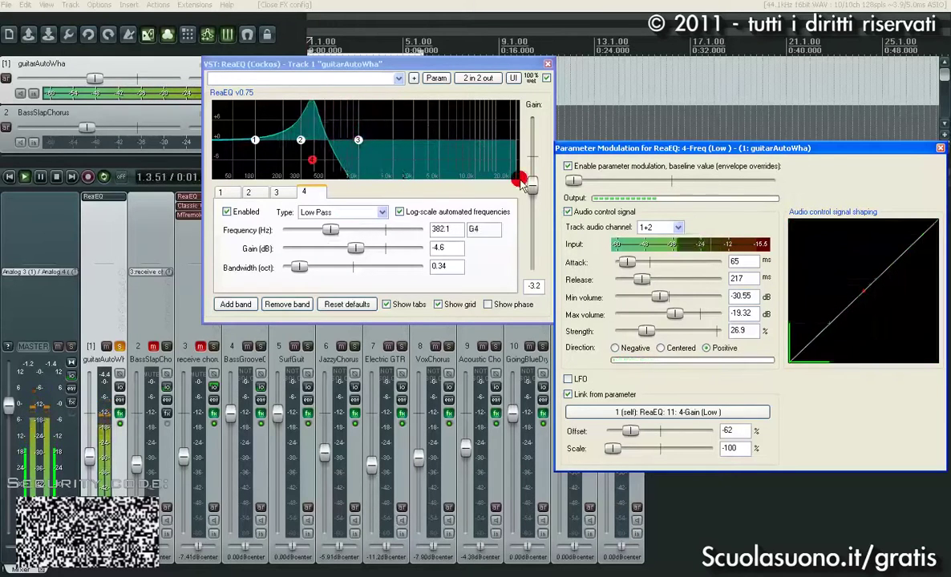
{"action": "mouse_move", "coordinate": [646, 335]}
{"action": "left_mouse_down"}
{"action": "mouse_move", "coordinate": [626, 337]}
{"action": "mouse_move", "coordinate": [699, 337]}
{"action": "mouse_move", "coordinate": [635, 333]}
{"action": "mouse_move", "coordinate": [653, 324]}
{"action": "left_mouse_up"}
{"action": "key", "text": "space"}
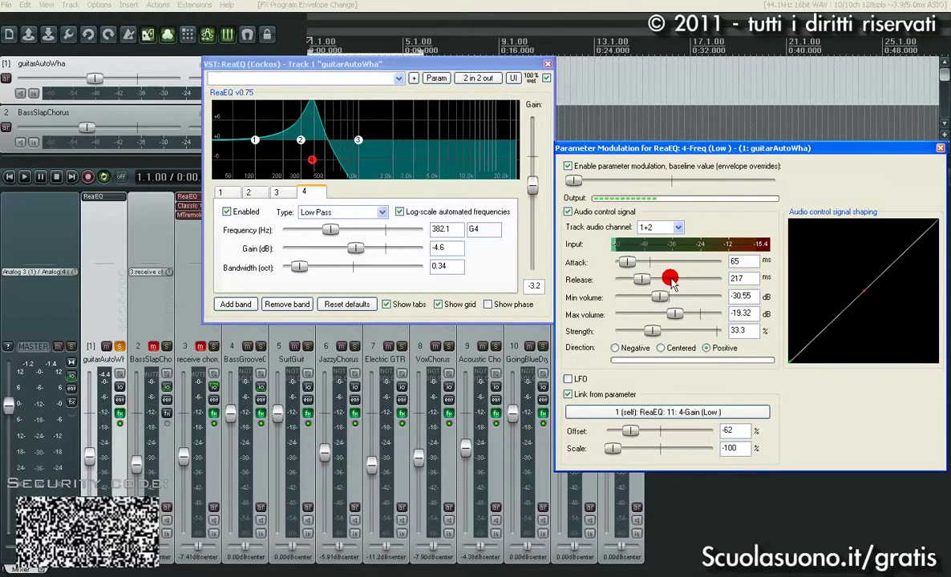
{"action": "mouse_move", "coordinate": [791, 149]}
{"action": "left_mouse_down"}
{"action": "mouse_move", "coordinate": [785, 159]}
{"action": "mouse_move", "coordinate": [792, 152]}
{"action": "left_mouse_up"}
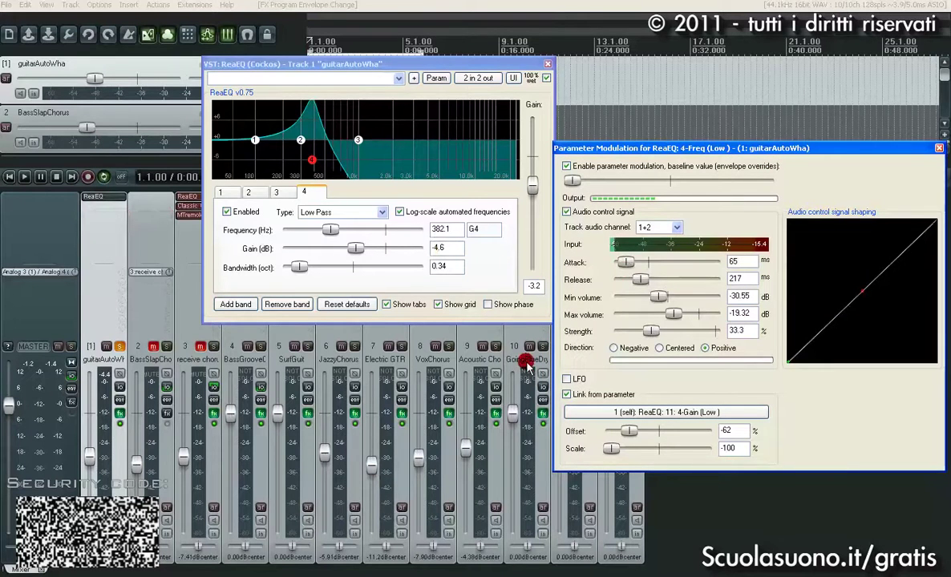
Replace the audio control signal with a sine LFO at 0.56 Hz speed and 34.0 % strength
{"action": "left_click", "coordinate": [568, 213]}
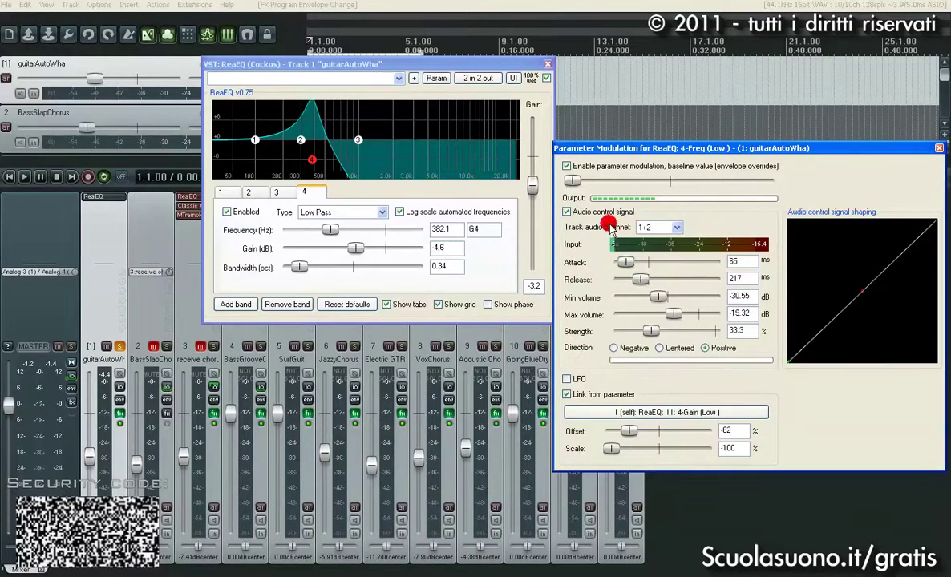
{"action": "left_click", "coordinate": [569, 213]}
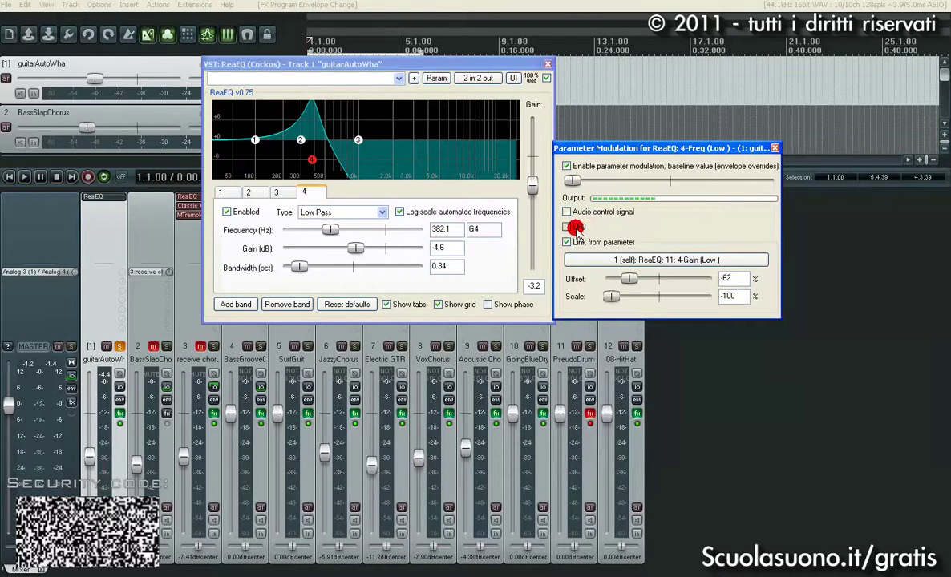
{"action": "left_click", "coordinate": [571, 228]}
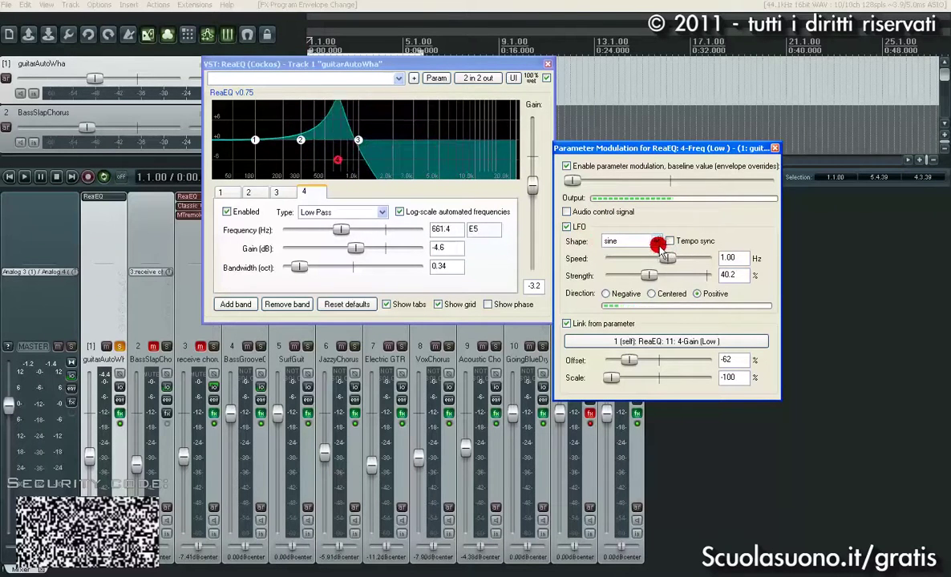
{"action": "left_click_drag", "start_coordinate": [669, 266], "coordinate": [628, 279]}
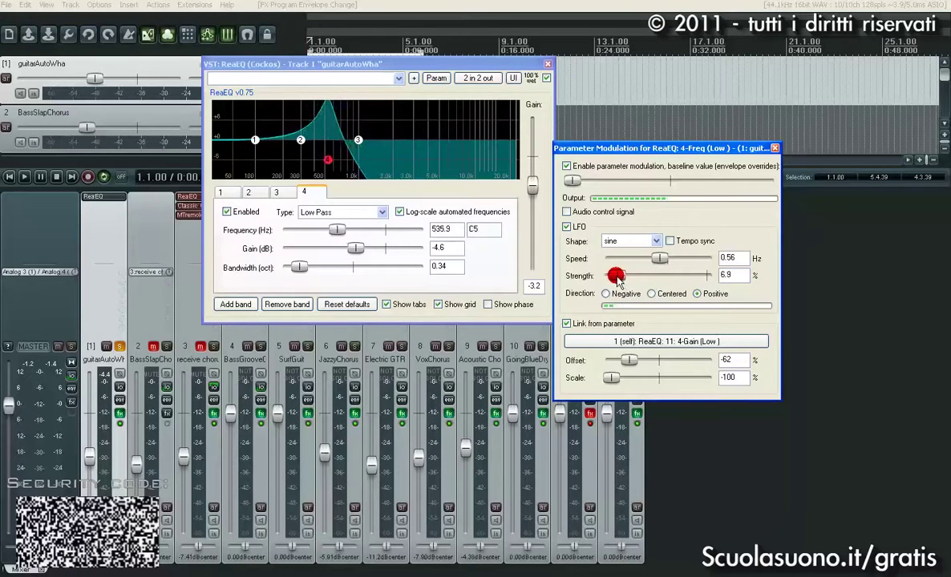
{"action": "left_click_drag", "start_coordinate": [615, 279], "coordinate": [644, 281]}
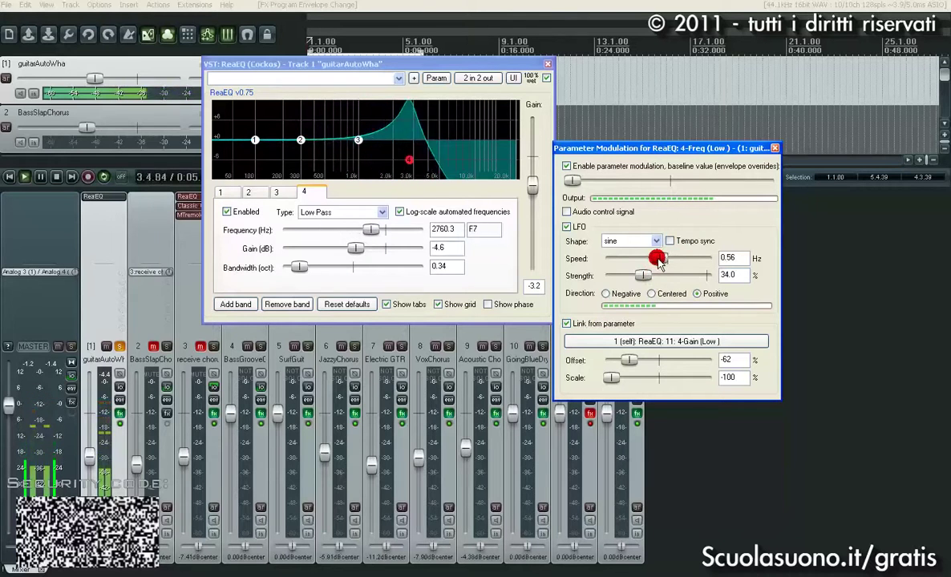
Try an LFO speed of 0.93 Hz during playback, set it to 0.1986 Hz, and stop playback
{"action": "left_click_drag", "start_coordinate": [670, 263], "coordinate": [669, 264]}
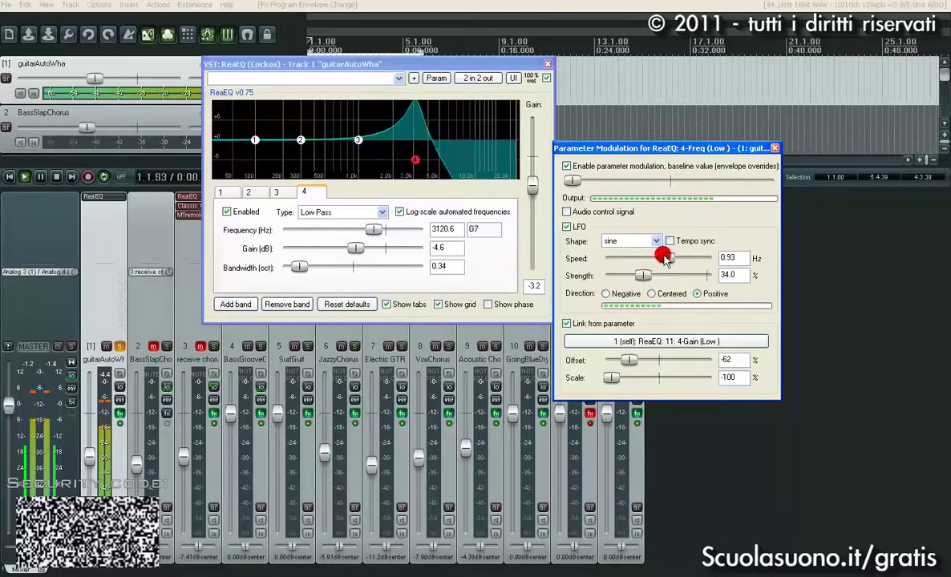
{"action": "left_click_drag", "start_coordinate": [665, 258], "coordinate": [603, 232]}
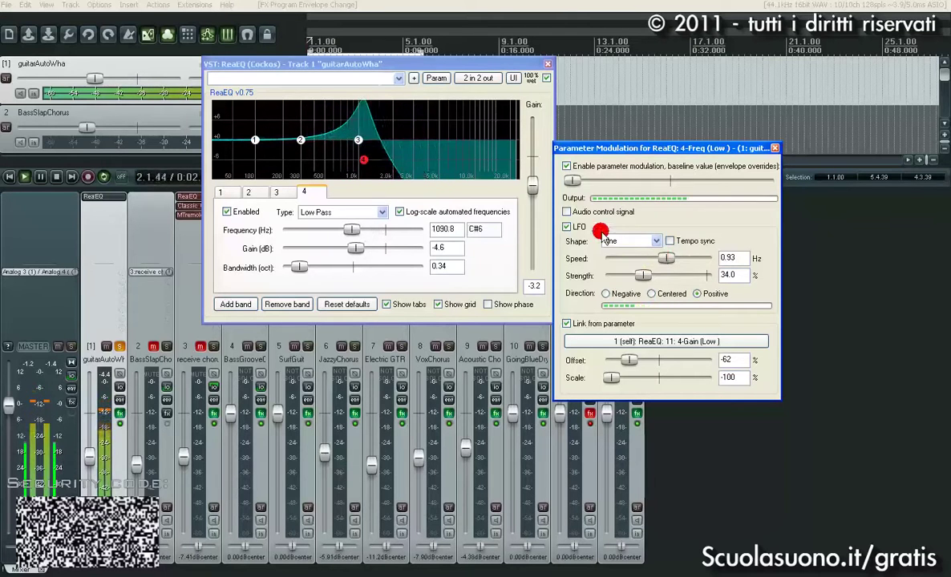
{"action": "left_click_drag", "start_coordinate": [669, 259], "coordinate": [654, 264]}
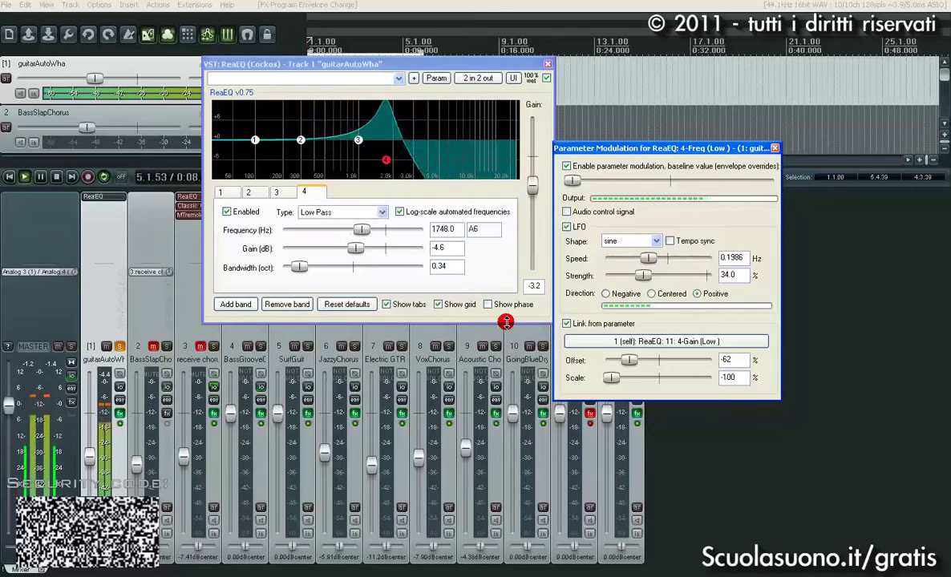
{"action": "key", "text": "space"}
Swap the LFO for the audio control signal, audition it in playback, and switch the modulation back to the LFO
{"action": "left_click", "coordinate": [567, 227]}
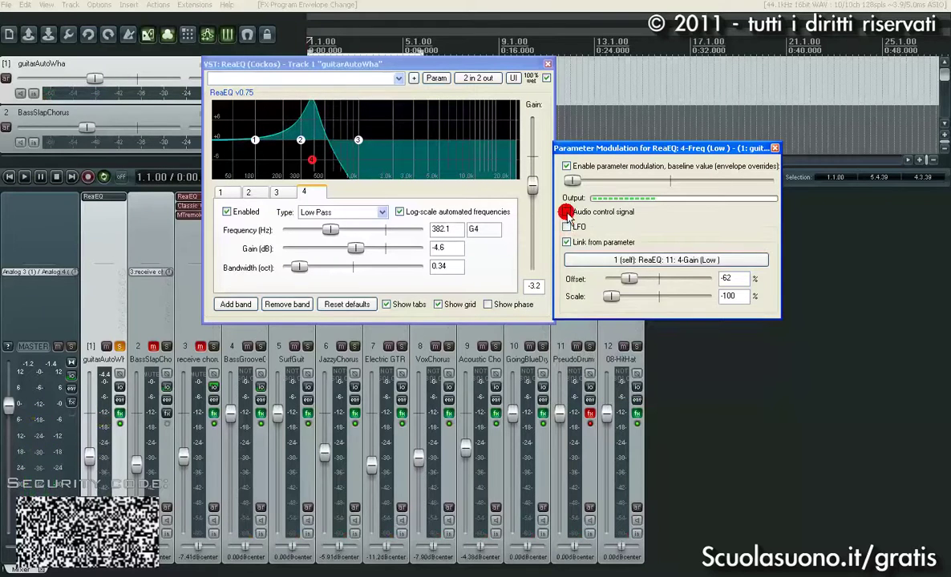
{"action": "left_click", "coordinate": [567, 213]}
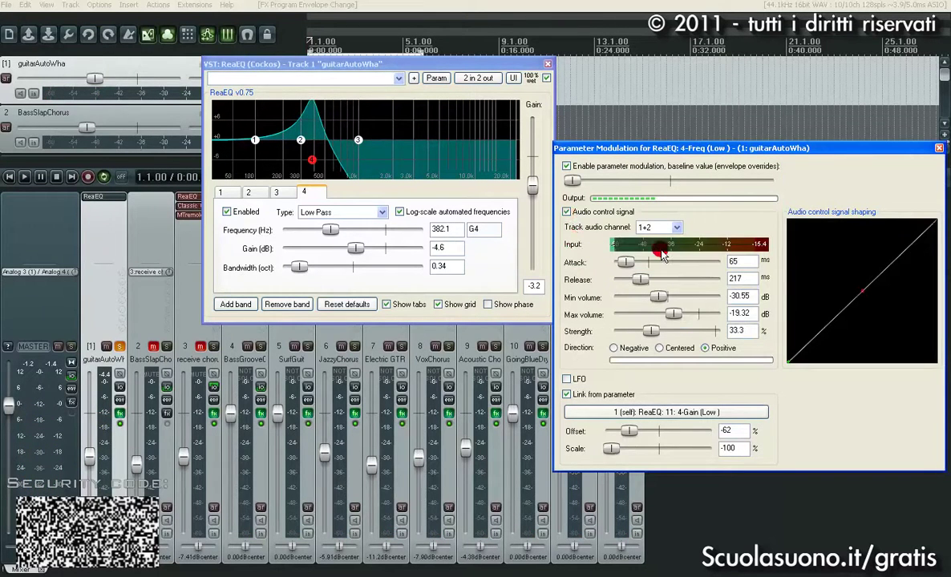
{"action": "key", "text": "space"}
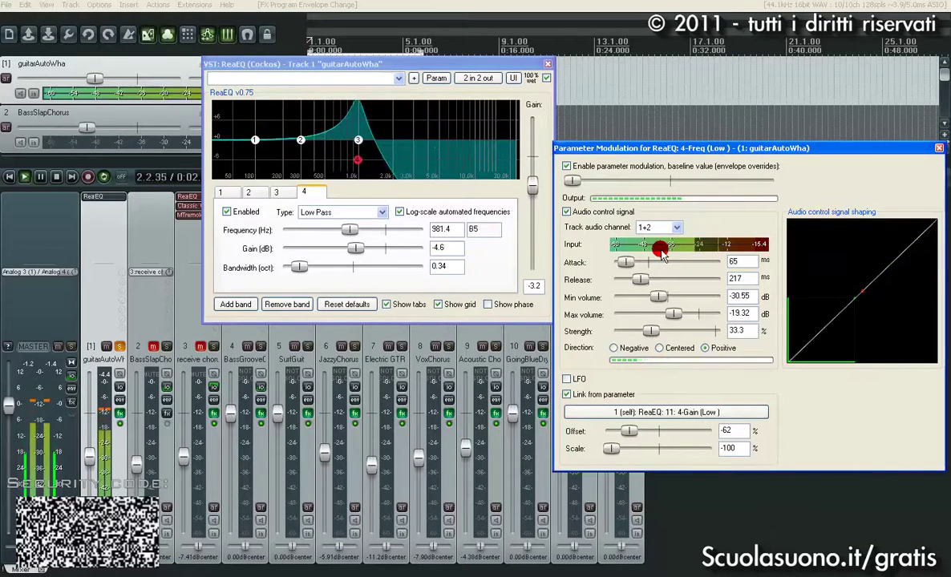
{"action": "key", "text": "space"}
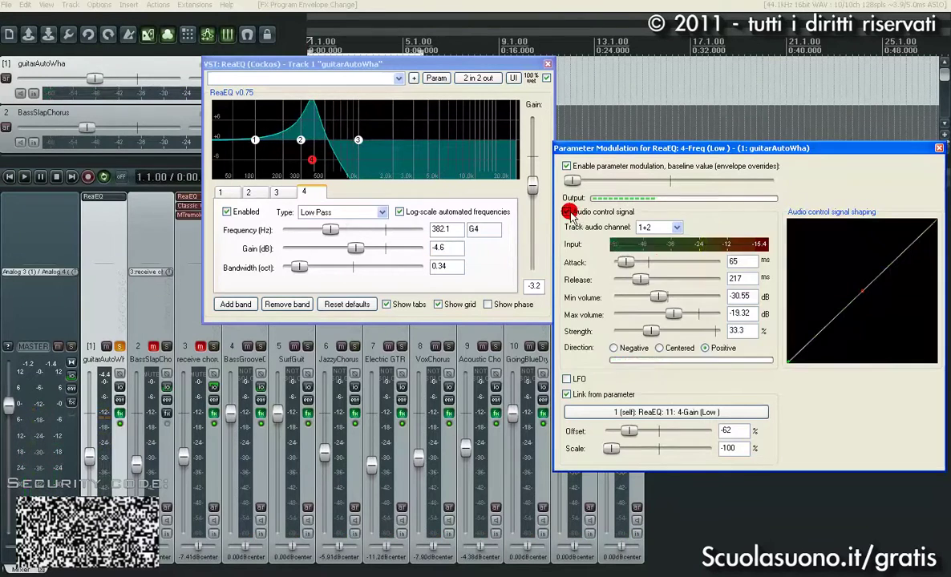
{"action": "left_click", "coordinate": [567, 212]}
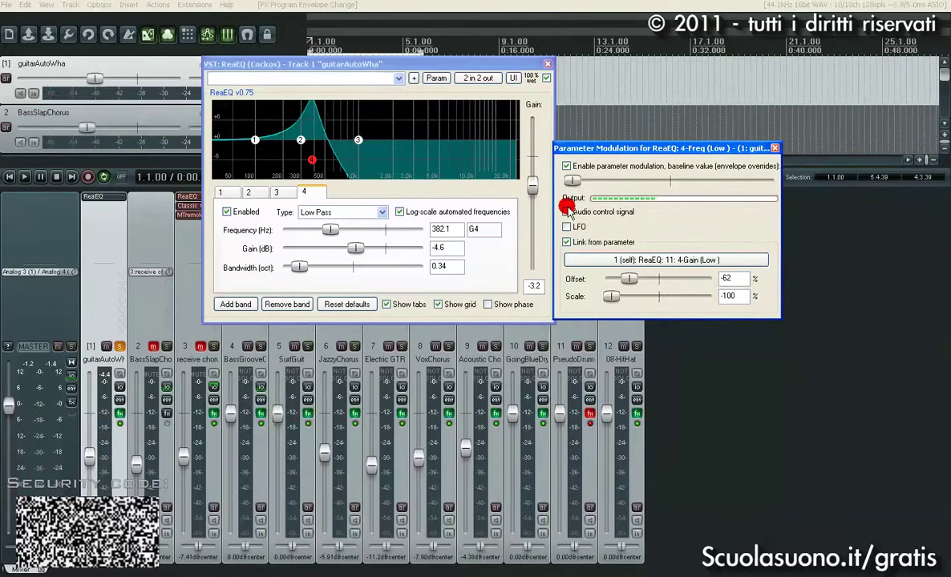
{"action": "left_click", "coordinate": [571, 228]}
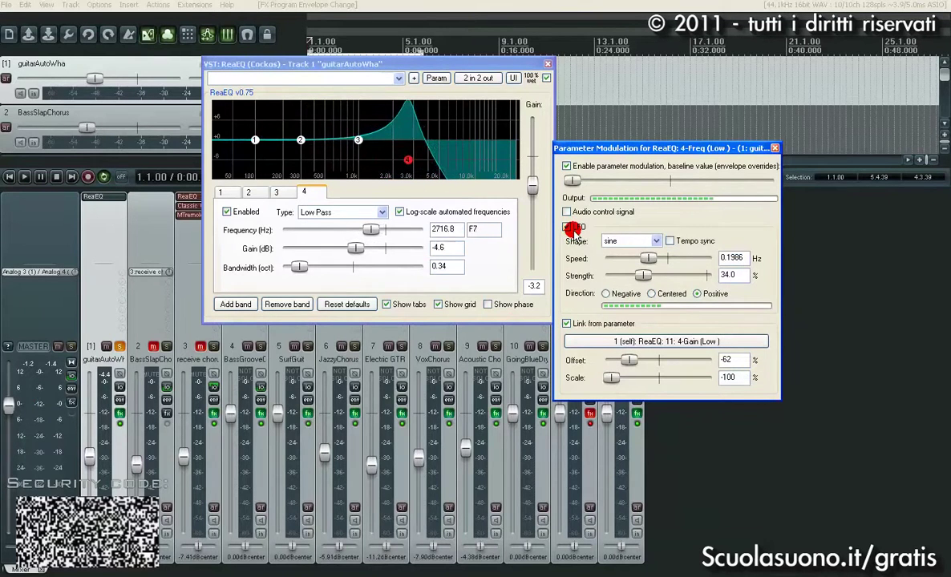
Switch off the LFO on guitarAutoWha's 4-Freq (Low) modulation and close its modulation and ReaEQ windows
{"action": "left_click", "coordinate": [571, 228]}
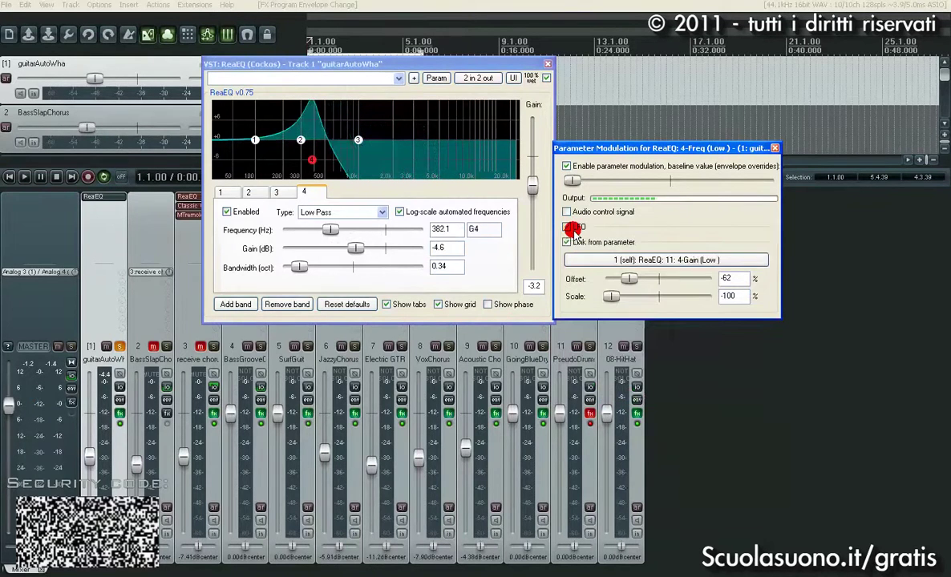
{"action": "left_click", "coordinate": [548, 63]}
{"action": "left_click", "coordinate": [775, 148]}
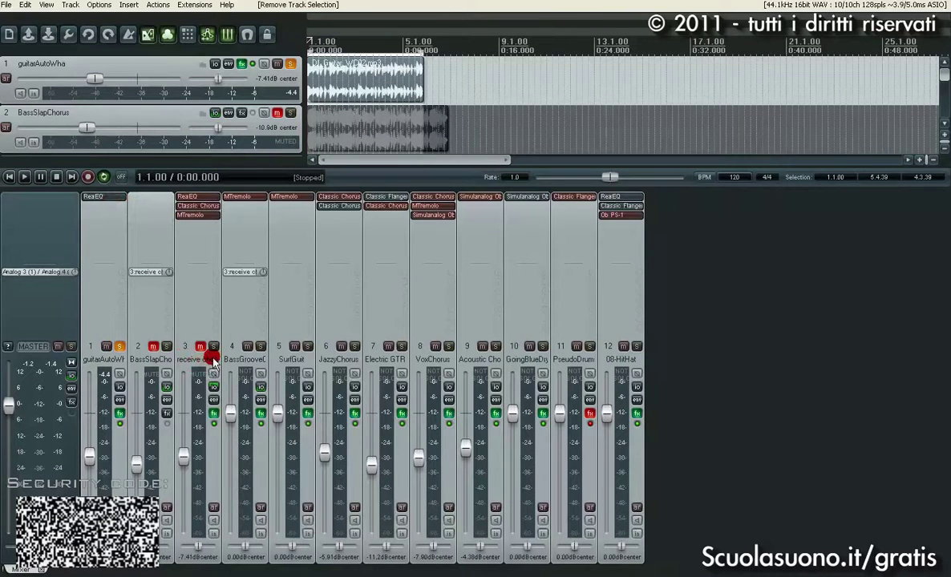
Copy guitarAutoWha's ReaEQ to the BassSlapChorus track, solo and unmute that track, and start playback
{"action": "left_click", "coordinate": [169, 347]}
{"action": "left_click_drag", "start_coordinate": [110, 197], "coordinate": [153, 221]}
{"action": "left_click", "coordinate": [153, 346]}
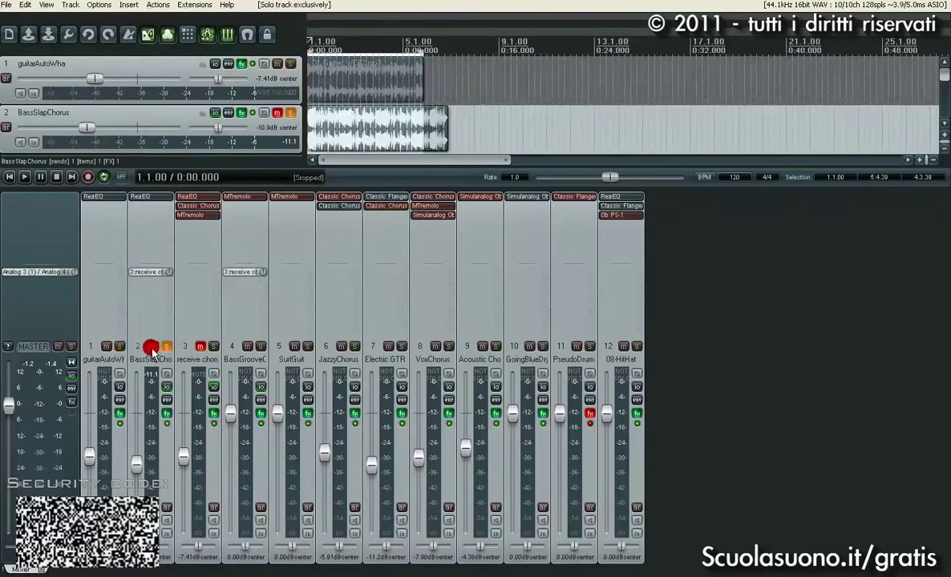
{"action": "left_click", "coordinate": [151, 547]}
{"action": "key", "text": "space"}
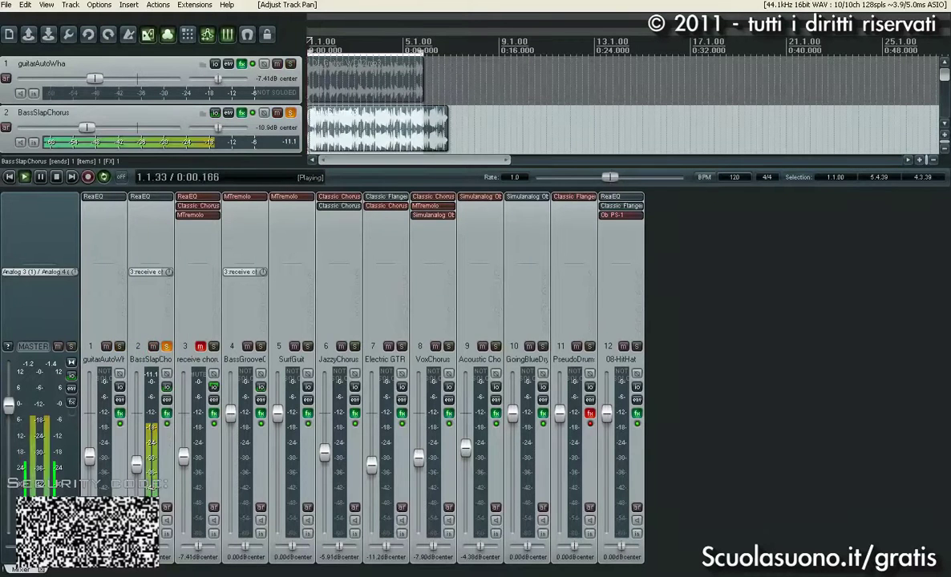
Stop playback and open the parameter modulation for band 4's frequency in BassSlapChorus's ReaEQ
{"action": "left_click", "coordinate": [147, 196]}
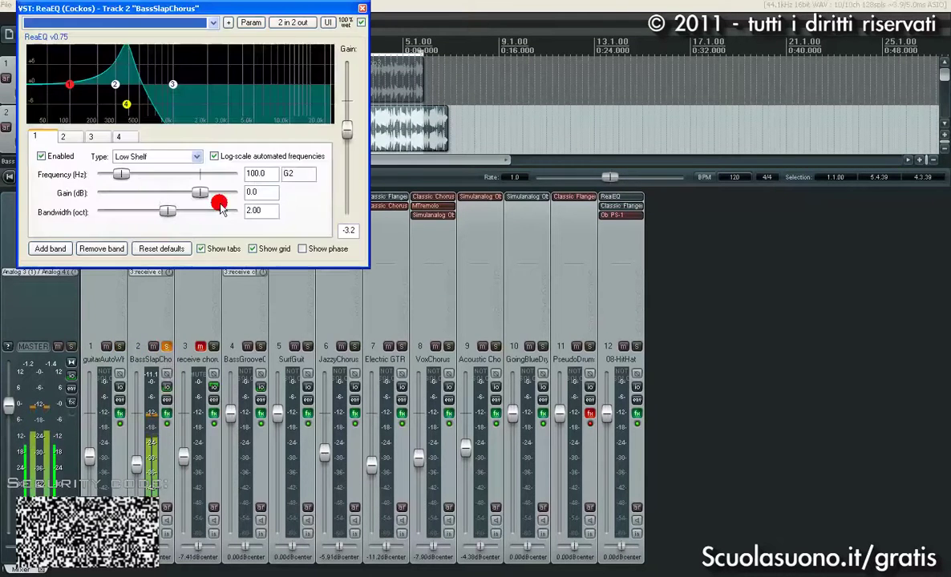
{"action": "left_click_drag", "start_coordinate": [228, 20], "coordinate": [728, 174]}
{"action": "key", "text": "space"}
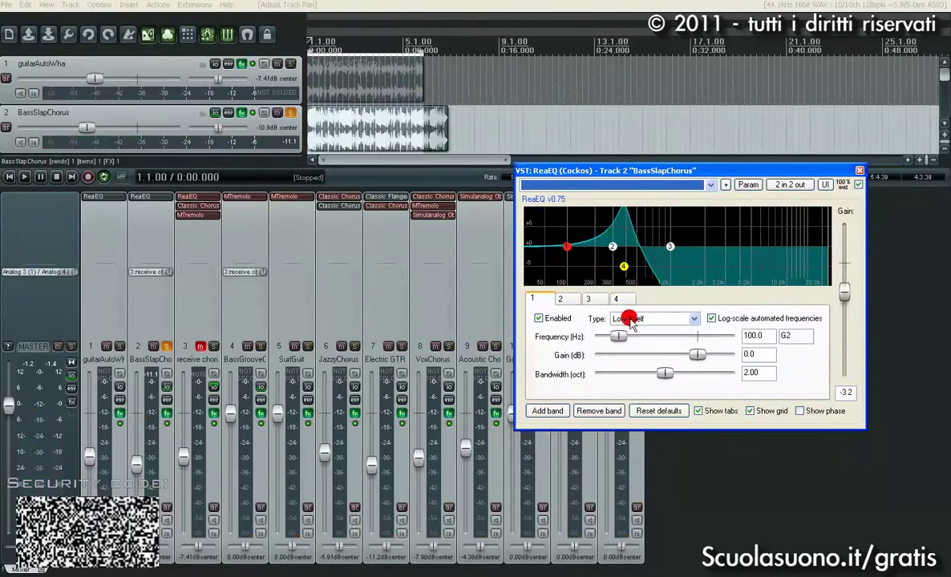
{"action": "left_click", "coordinate": [624, 300]}
{"action": "mouse_move", "coordinate": [643, 338]}
{"action": "left_mouse_down"}
{"action": "mouse_move", "coordinate": [653, 338]}
{"action": "mouse_move", "coordinate": [642, 338]}
{"action": "left_mouse_up"}
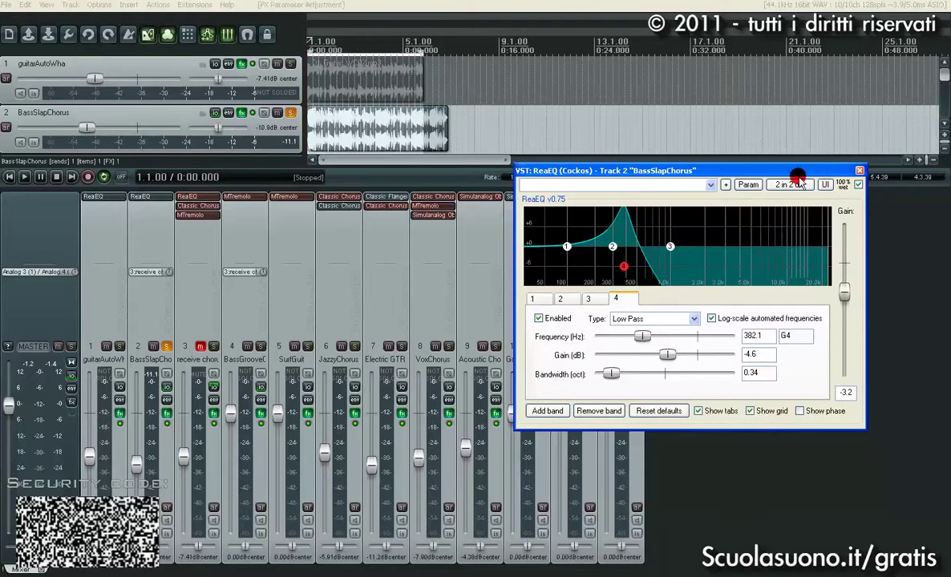
{"action": "left_click", "coordinate": [750, 185]}
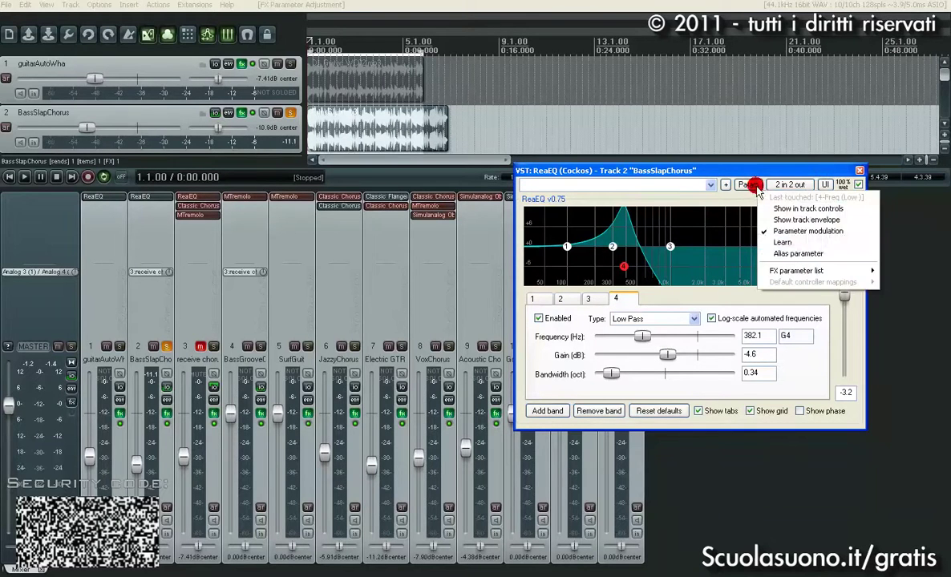
{"action": "left_click", "coordinate": [808, 232]}
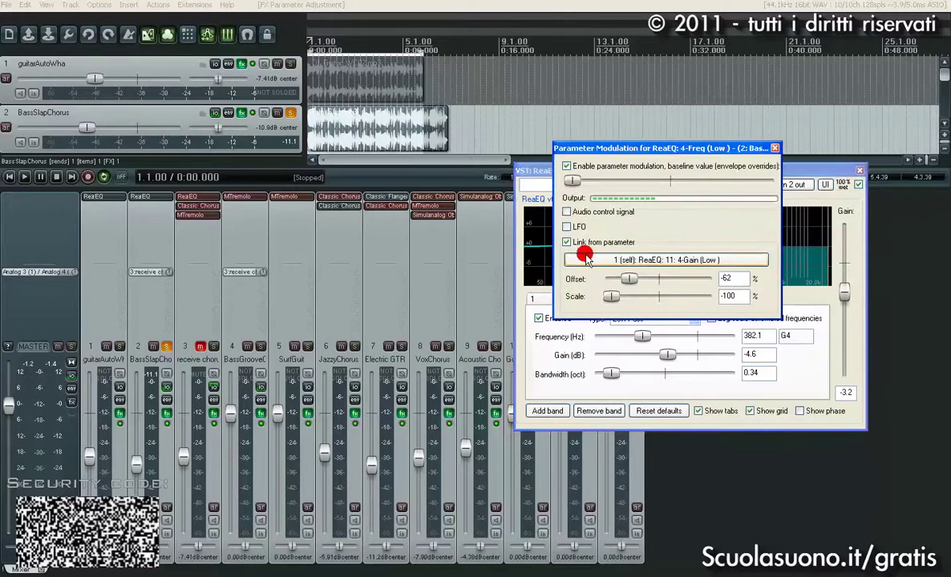
Try a sine LFO at 1.39 Hz speed and 38.1 % strength on the bass's 4-Freq (Low) during playback
{"action": "left_click", "coordinate": [571, 226]}
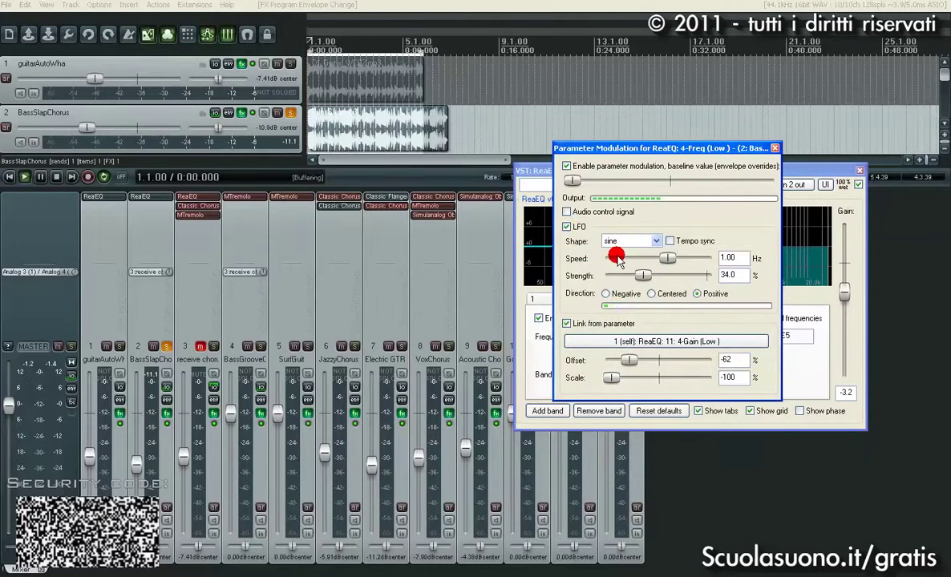
{"action": "key", "text": "space"}
{"action": "left_click_drag", "start_coordinate": [644, 255], "coordinate": [664, 273]}
{"action": "left_click_drag", "start_coordinate": [724, 146], "coordinate": [457, 174]}
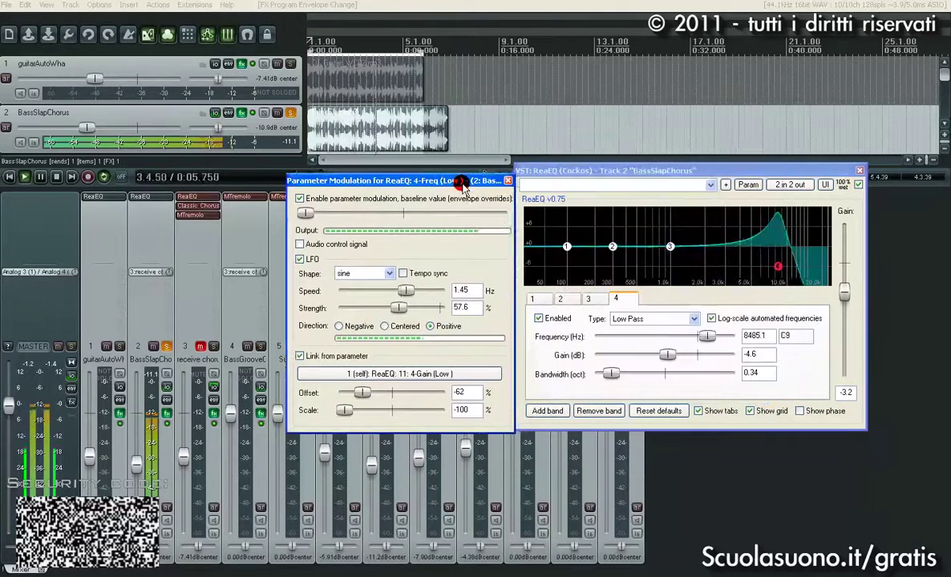
{"action": "mouse_move", "coordinate": [401, 286]}
{"action": "left_mouse_down"}
{"action": "mouse_move", "coordinate": [377, 282]}
{"action": "mouse_move", "coordinate": [409, 306]}
{"action": "mouse_move", "coordinate": [374, 306]}
{"action": "mouse_move", "coordinate": [392, 287]}
{"action": "mouse_move", "coordinate": [405, 292]}
{"action": "left_mouse_up"}
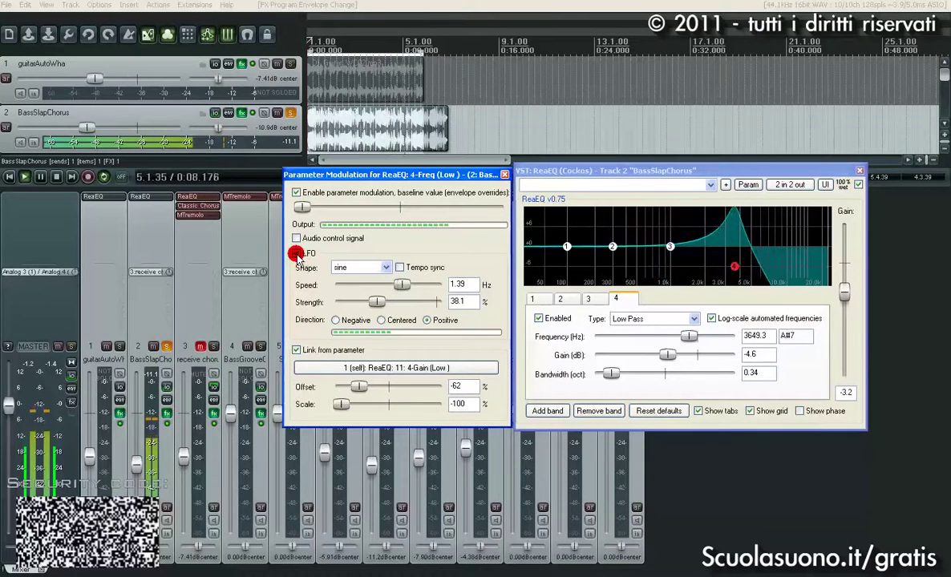
Replace the LFO with the audio control signal on the bass's 4-Freq (Low) and move the ReaEQ window clear
{"action": "left_click", "coordinate": [297, 253]}
{"action": "left_click", "coordinate": [298, 238]}
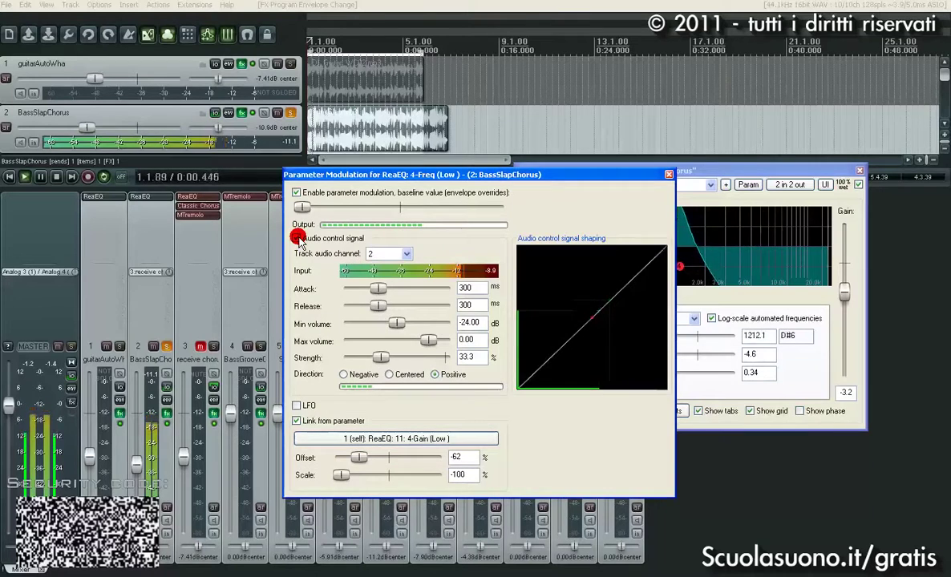
{"action": "left_click_drag", "start_coordinate": [750, 169], "coordinate": [821, 120]}
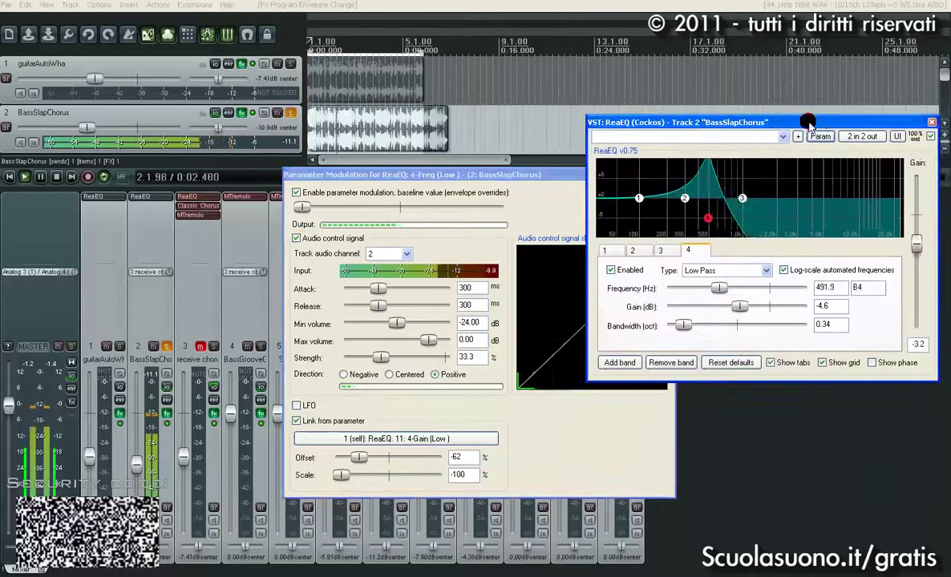
Set the audio control to 56.9 % strength, -22.56 dB minimum and -9.53 dB maximum volume, band 4's bandwidth to 0.13, and stop playback
{"action": "left_click", "coordinate": [381, 358]}
{"action": "left_click_drag", "start_coordinate": [381, 358], "coordinate": [394, 358]}
{"action": "left_click", "coordinate": [870, 119]}
{"action": "mouse_move", "coordinate": [683, 325]}
{"action": "left_mouse_down"}
{"action": "mouse_move", "coordinate": [674, 330]}
{"action": "mouse_move", "coordinate": [703, 327]}
{"action": "mouse_move", "coordinate": [677, 323]}
{"action": "left_mouse_up"}
{"action": "left_click_drag", "start_coordinate": [394, 358], "coordinate": [401, 333]}
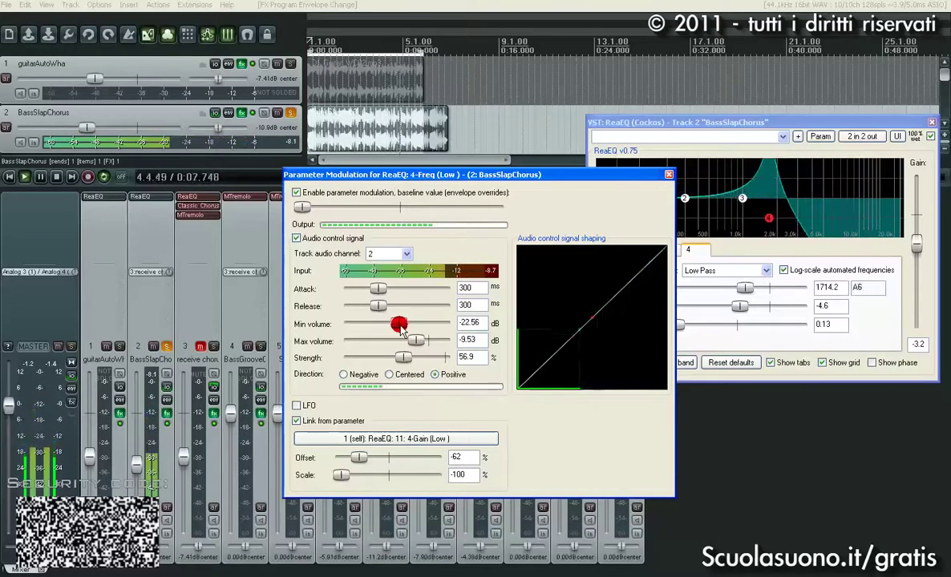
{"action": "key", "text": "space"}
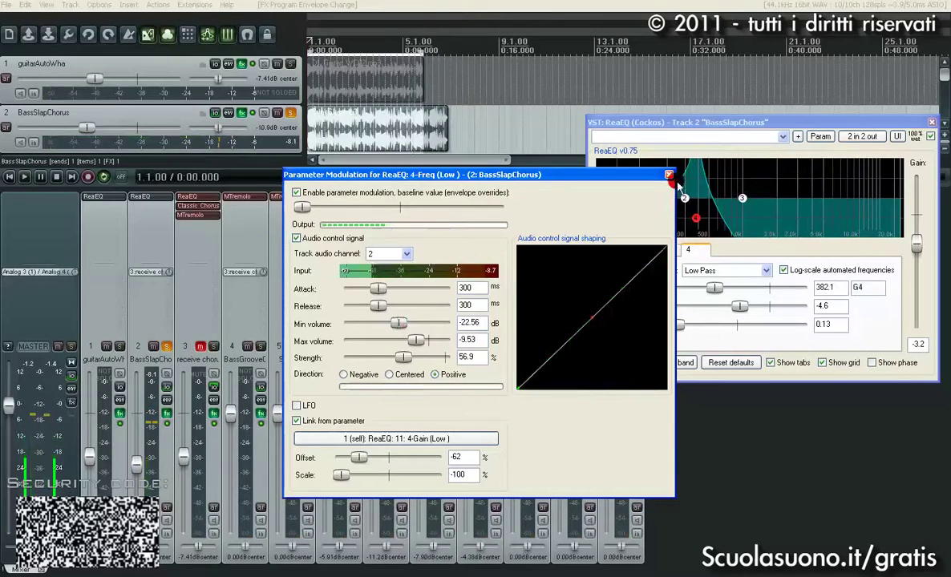
Close the bass's modulation and ReaEQ windows, unsolo BassSlapChorus, and leave no track selected
{"action": "left_click", "coordinate": [668, 174]}
{"action": "left_click", "coordinate": [932, 125]}
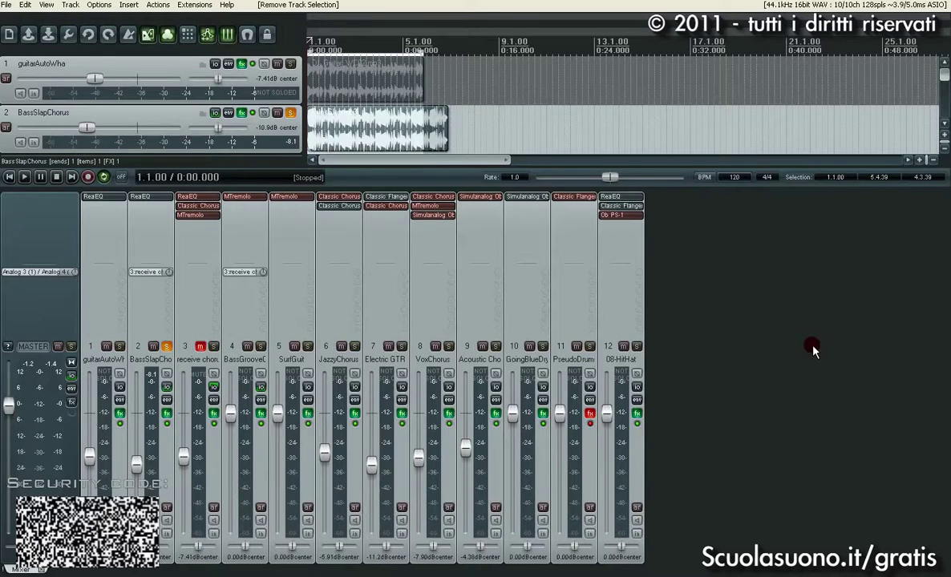
{"action": "left_click", "coordinate": [167, 345]}
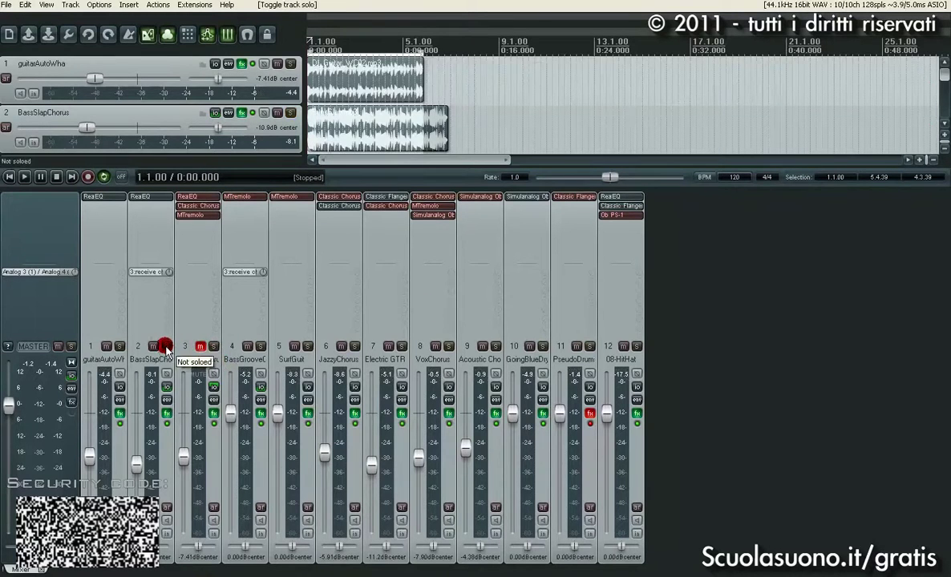
{"action": "left_click", "coordinate": [209, 559]}
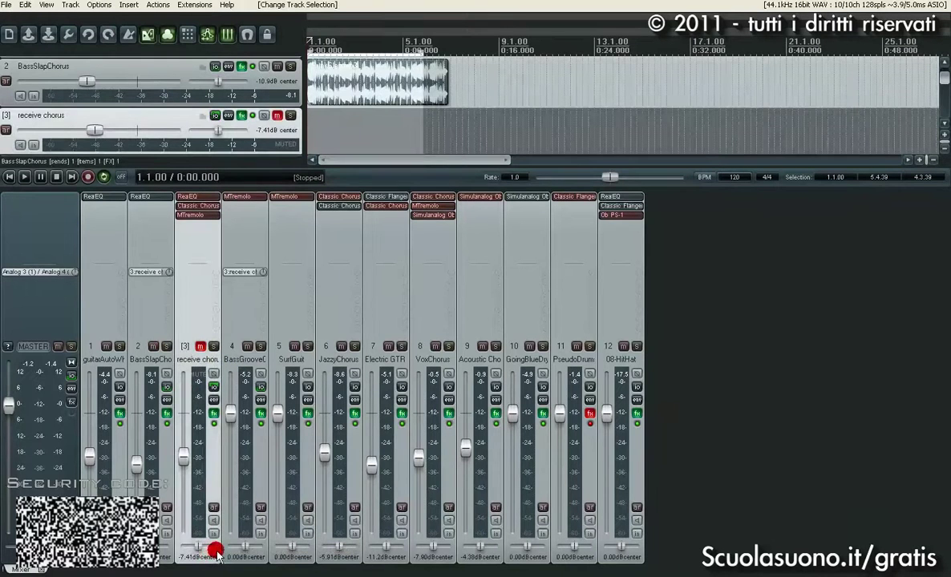
{"action": "left_click", "coordinate": [782, 393]}
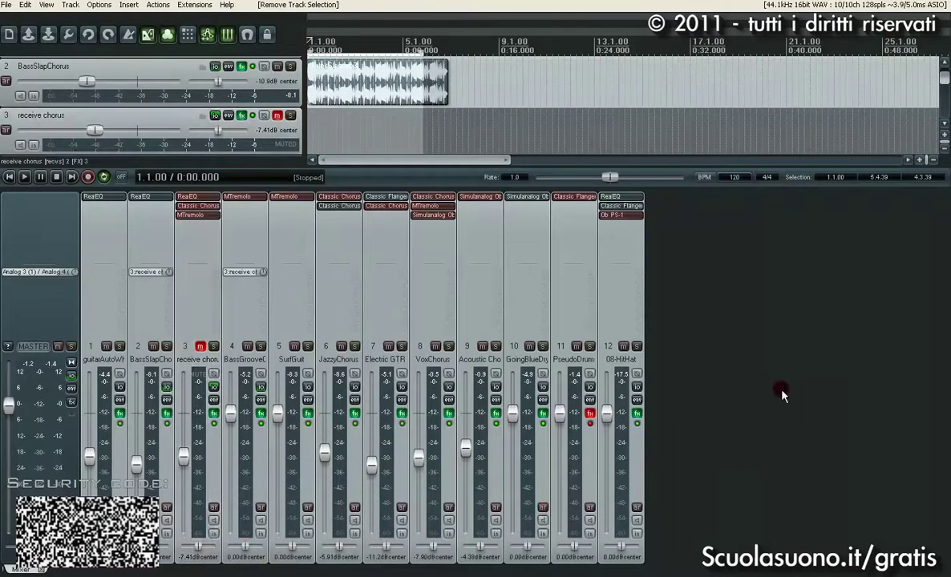